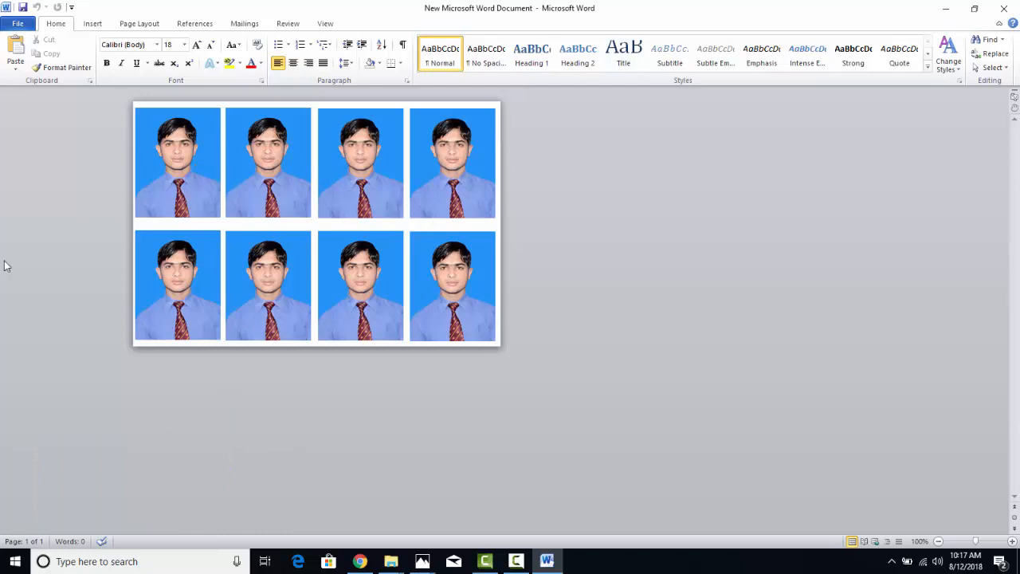
Delete all eight passport photos from the small page, leaving the document empty
{"action": "left_click", "coordinate": [139, 398]}
{"action": "left_click", "coordinate": [274, 171]}
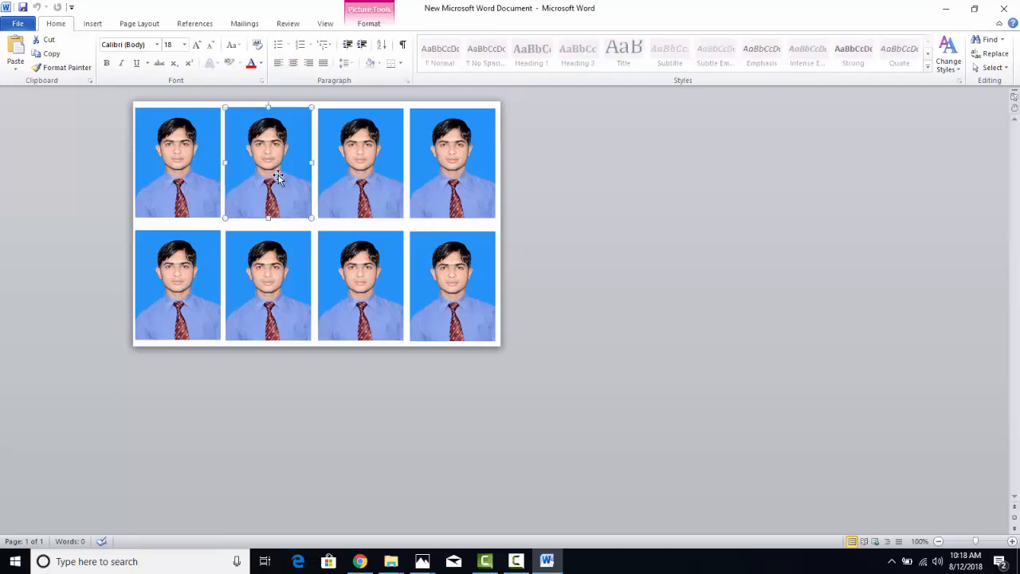
{"action": "key", "text": "Delete"}
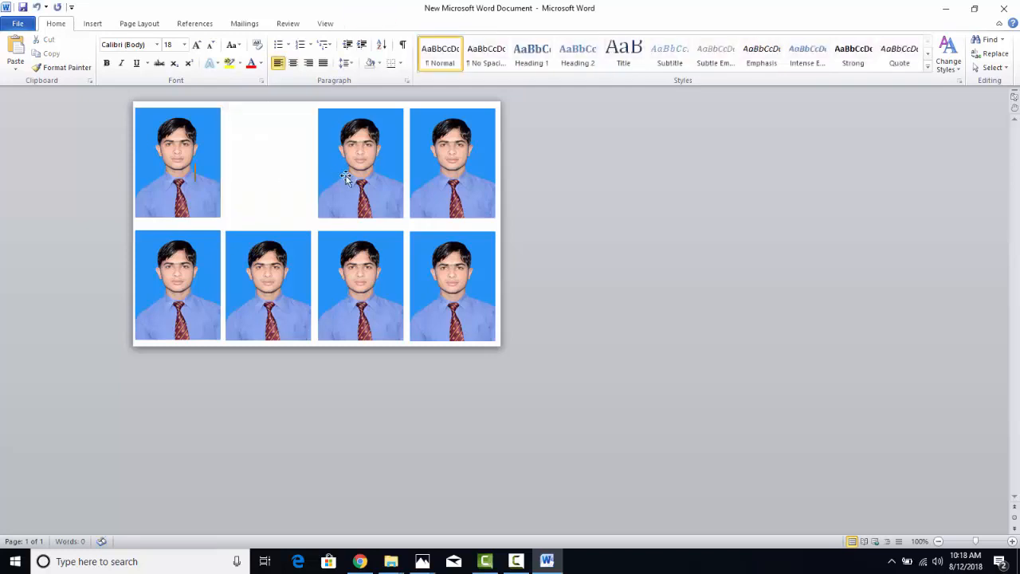
{"action": "left_click", "coordinate": [346, 176]}
{"action": "key", "text": "Delete"}
{"action": "left_click", "coordinate": [462, 171]}
{"action": "key", "text": "Delete"}
{"action": "left_click", "coordinate": [289, 286]}
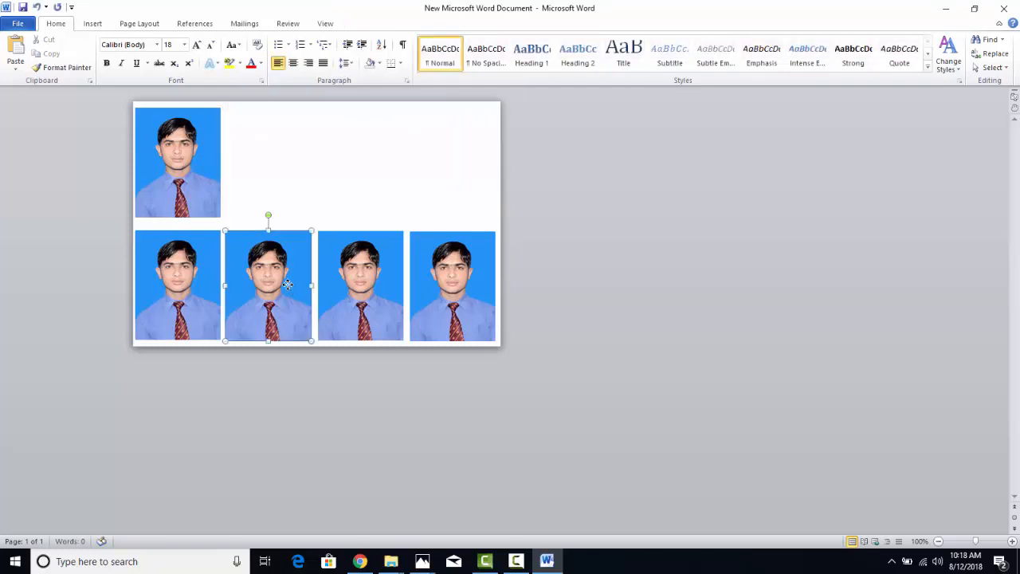
{"action": "key", "text": "Delete"}
{"action": "left_click", "coordinate": [412, 285]}
{"action": "key", "text": "Delete"}
{"action": "left_click", "coordinate": [392, 291]}
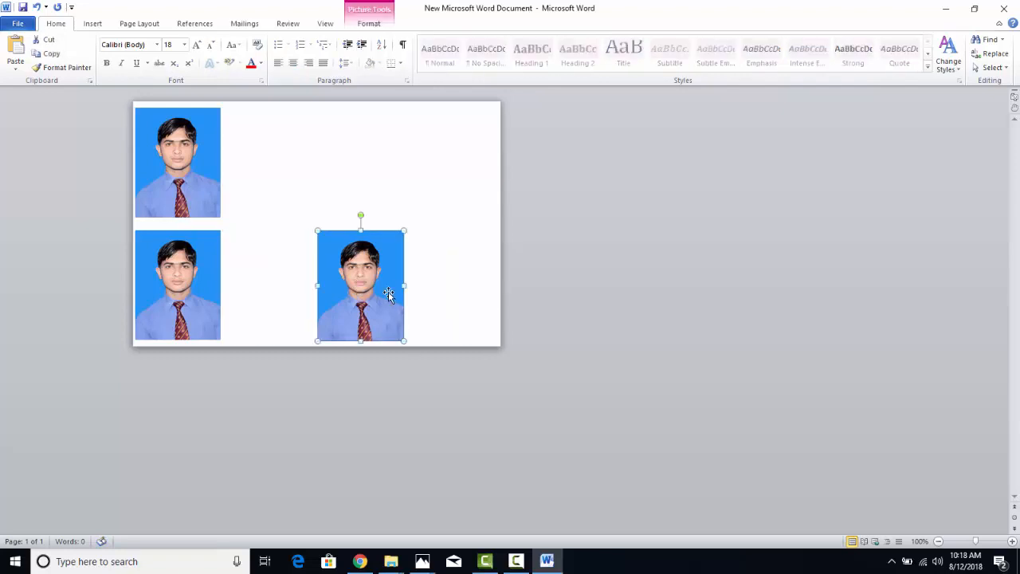
{"action": "key", "text": "Delete"}
{"action": "left_click", "coordinate": [217, 292]}
{"action": "key", "text": "Delete"}
{"action": "left_click", "coordinate": [183, 189]}
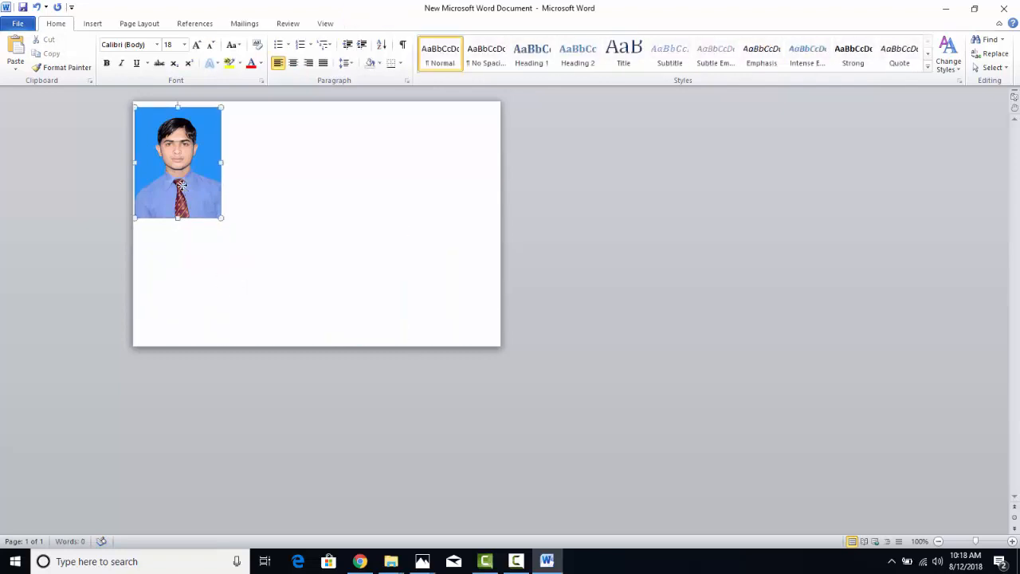
{"action": "key", "text": "Delete"}
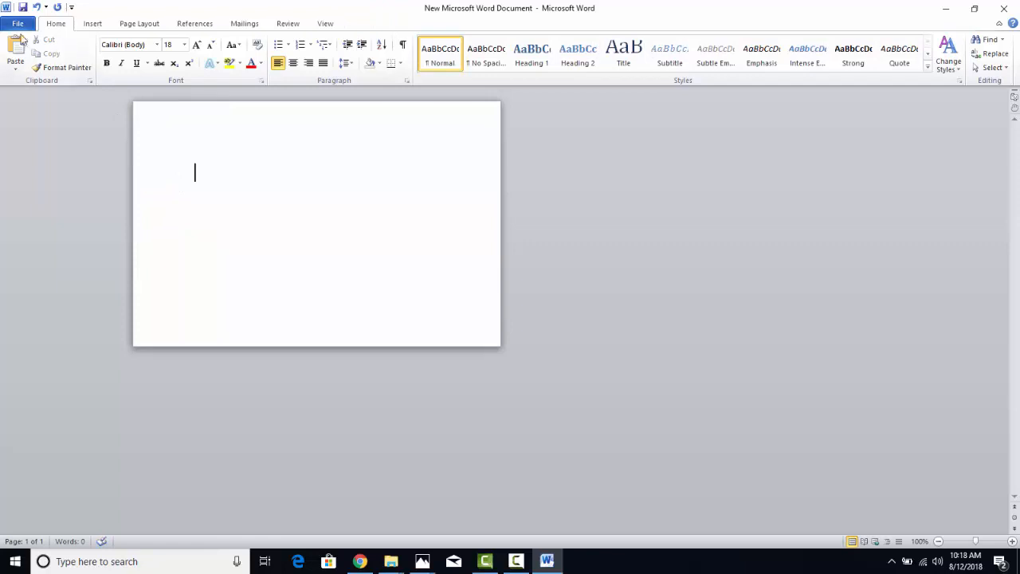
Create a new blank document
{"action": "left_click", "coordinate": [19, 24]}
{"action": "left_click", "coordinate": [22, 167]}
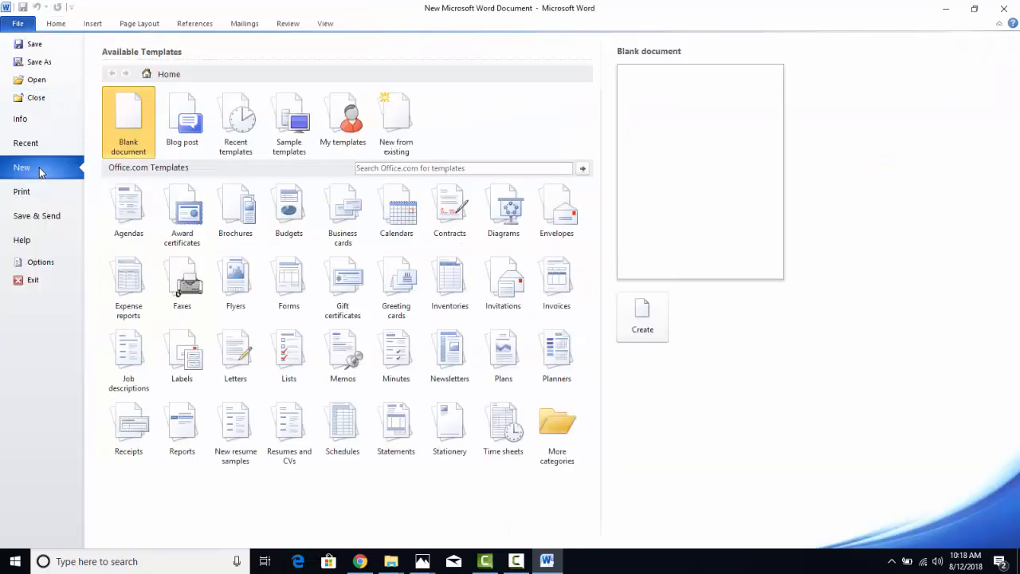
{"action": "double_click", "coordinate": [129, 117]}
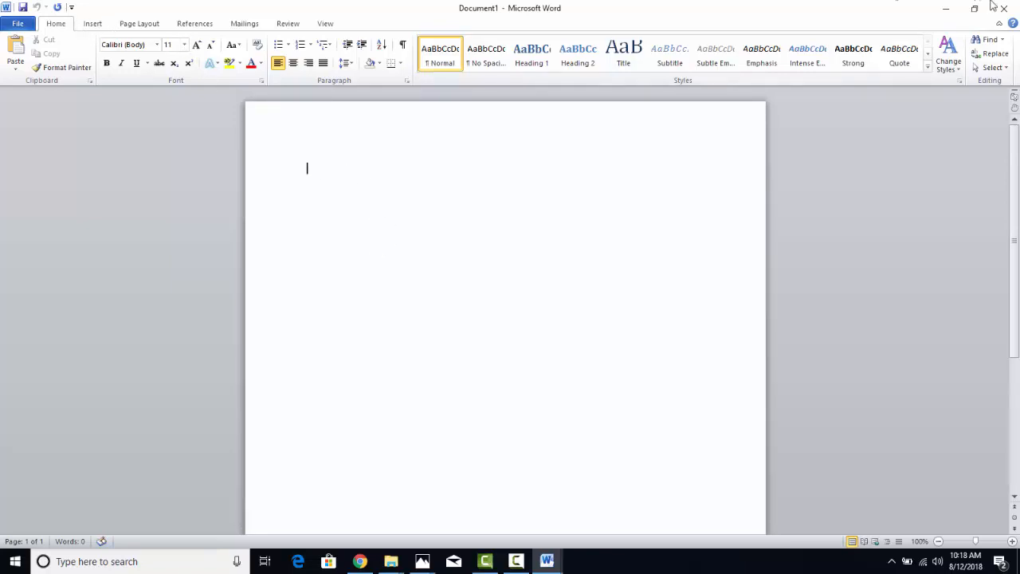
Minimize the new document and close the old one without saving its changes
{"action": "left_click", "coordinate": [945, 10]}
{"action": "left_click", "coordinate": [1003, 8]}
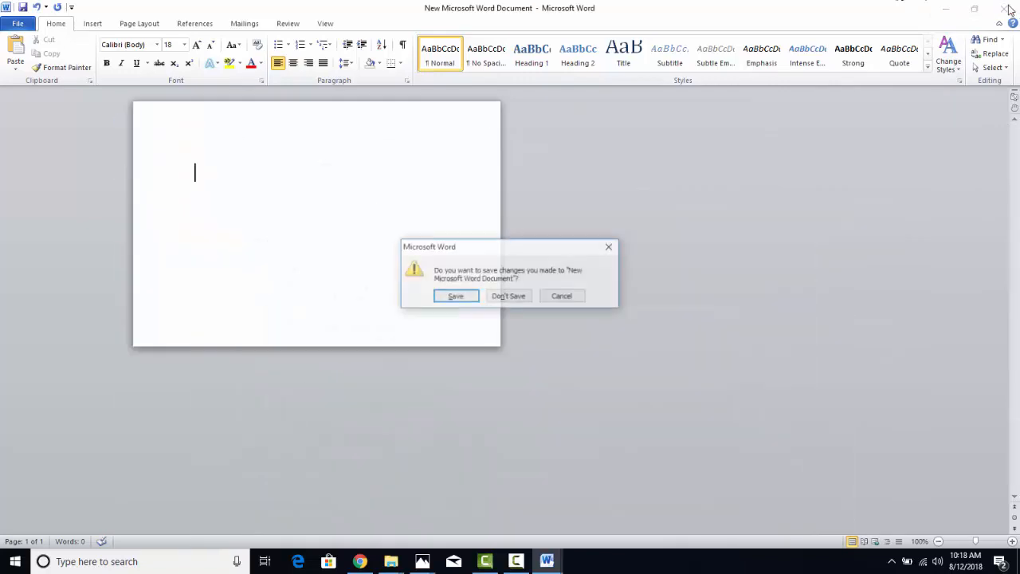
{"action": "left_click", "coordinate": [517, 296]}
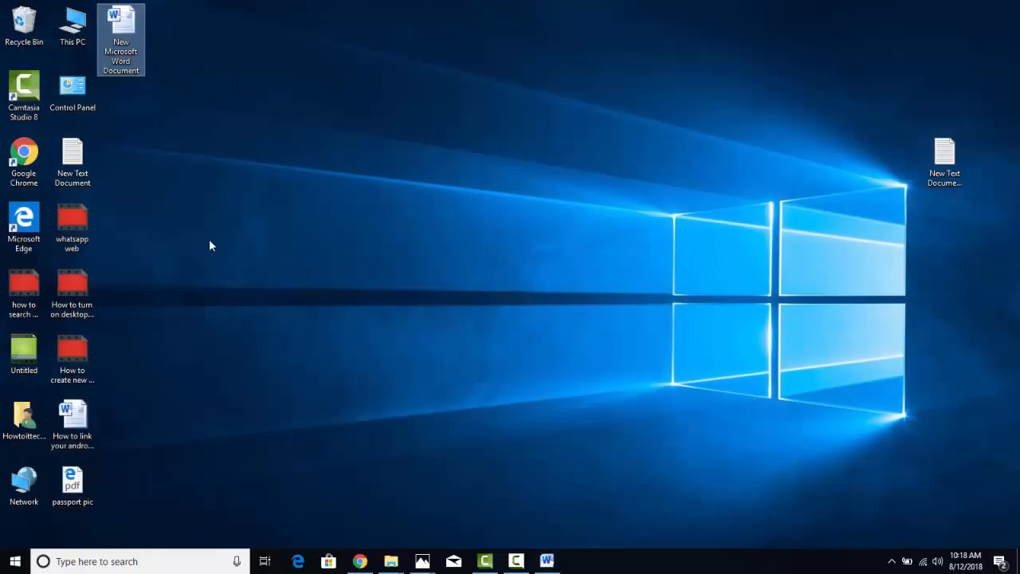
{"action": "left_click", "coordinate": [196, 347]}
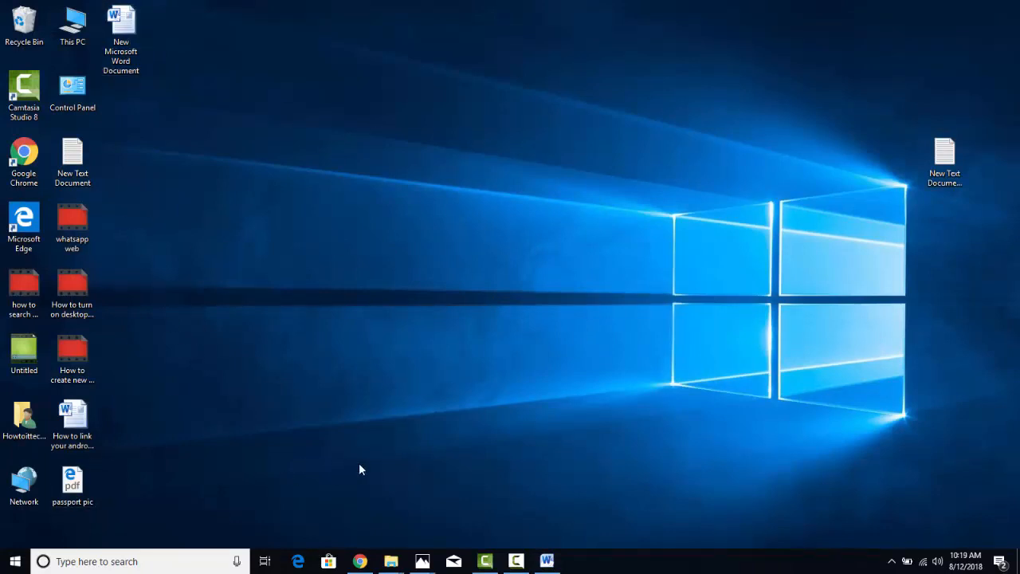
Switch to Chrome, show the newest downloaded JPG in its folder, and insert that portrait into the blank Word document
{"action": "left_click", "coordinate": [361, 561]}
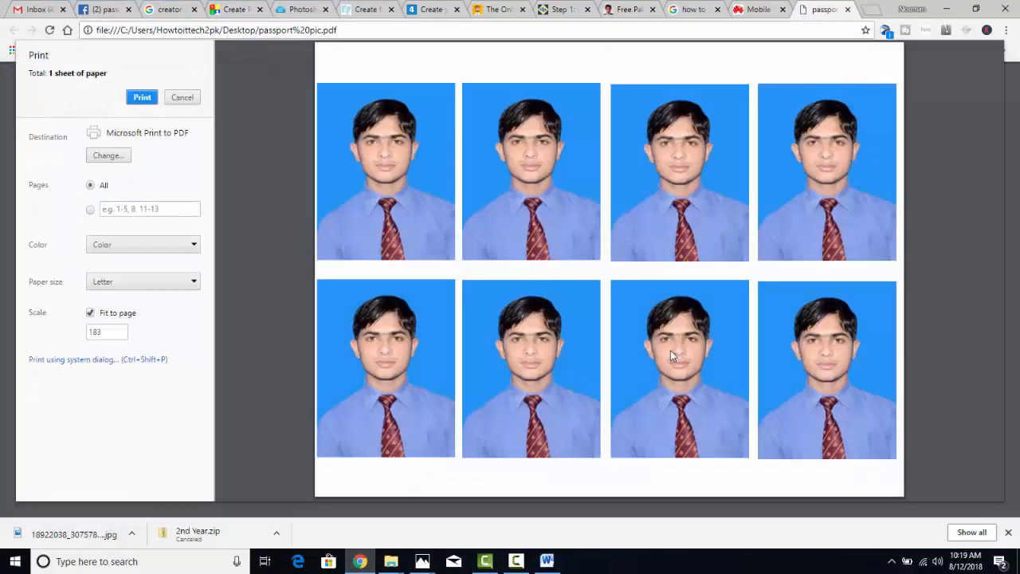
{"action": "left_click", "coordinate": [1005, 30]}
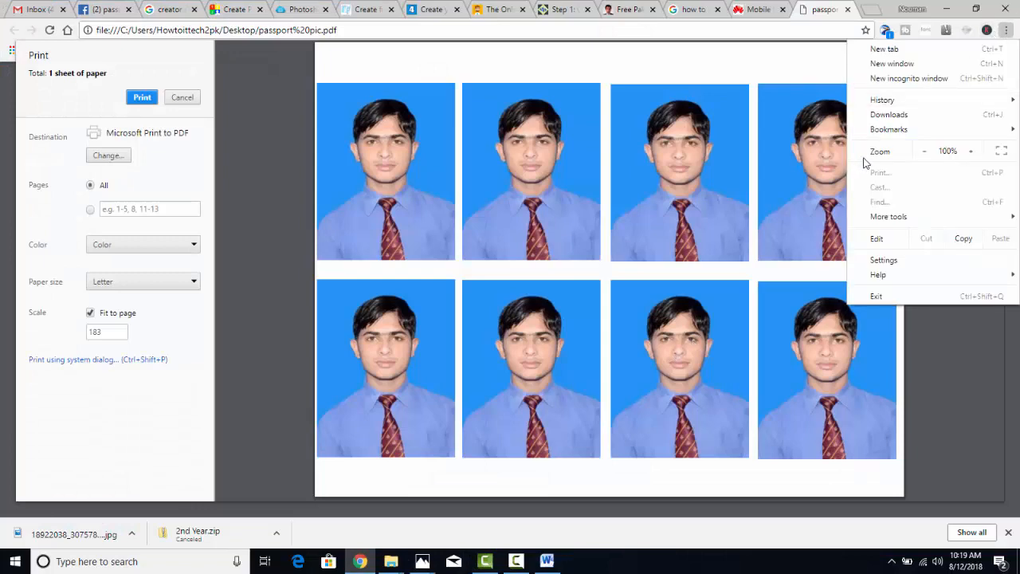
{"action": "left_click", "coordinate": [916, 116]}
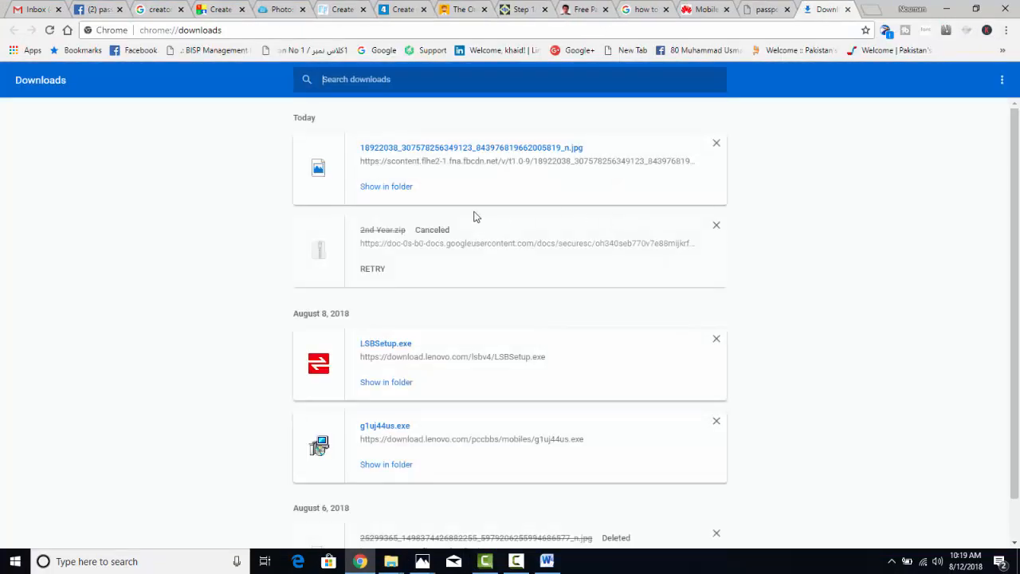
{"action": "left_click", "coordinate": [388, 188]}
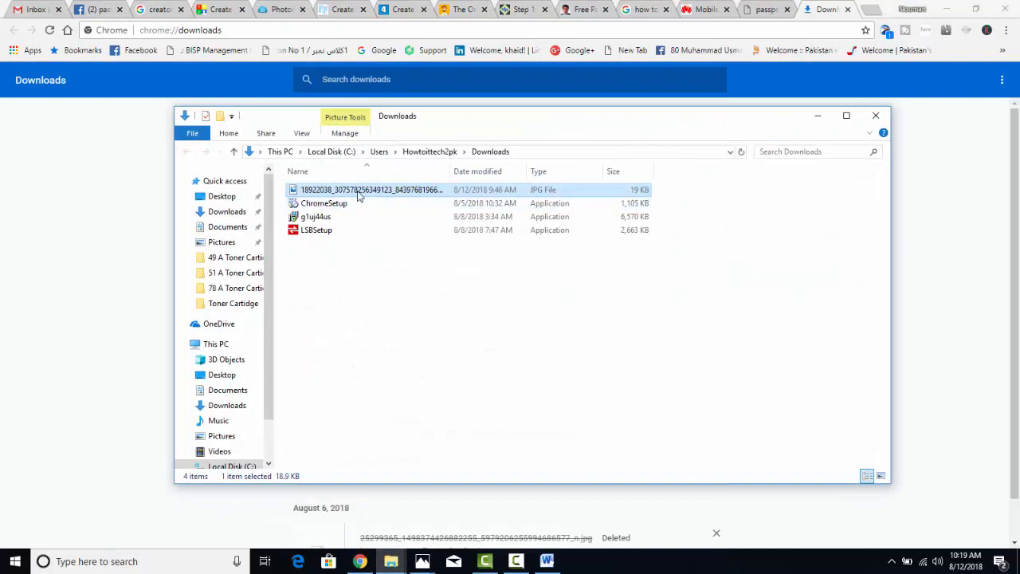
{"action": "left_click_drag", "start_coordinate": [361, 194], "coordinate": [439, 266]}
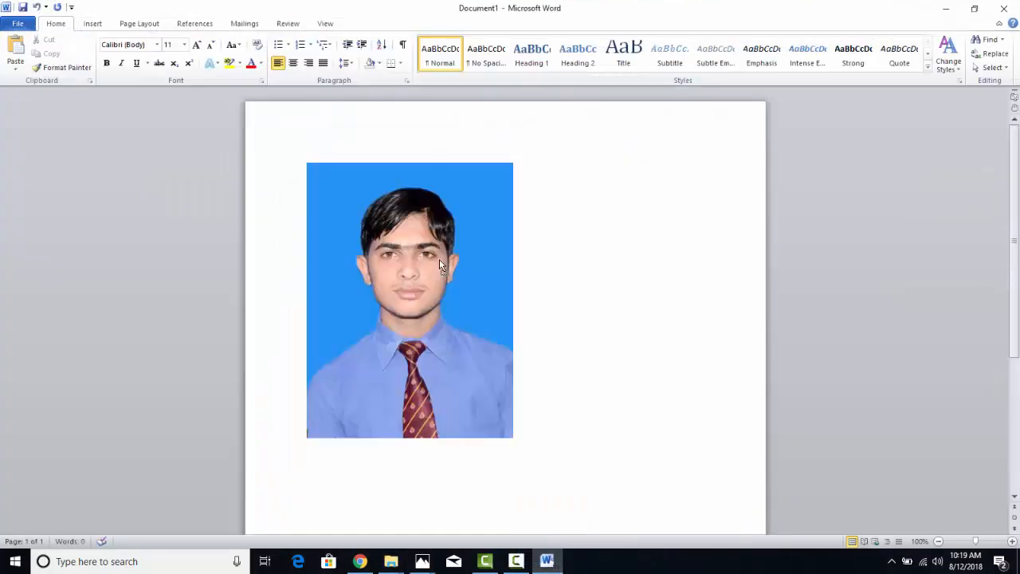
Set the inserted portrait's height to 1.8 inches
{"action": "left_click", "coordinate": [433, 276]}
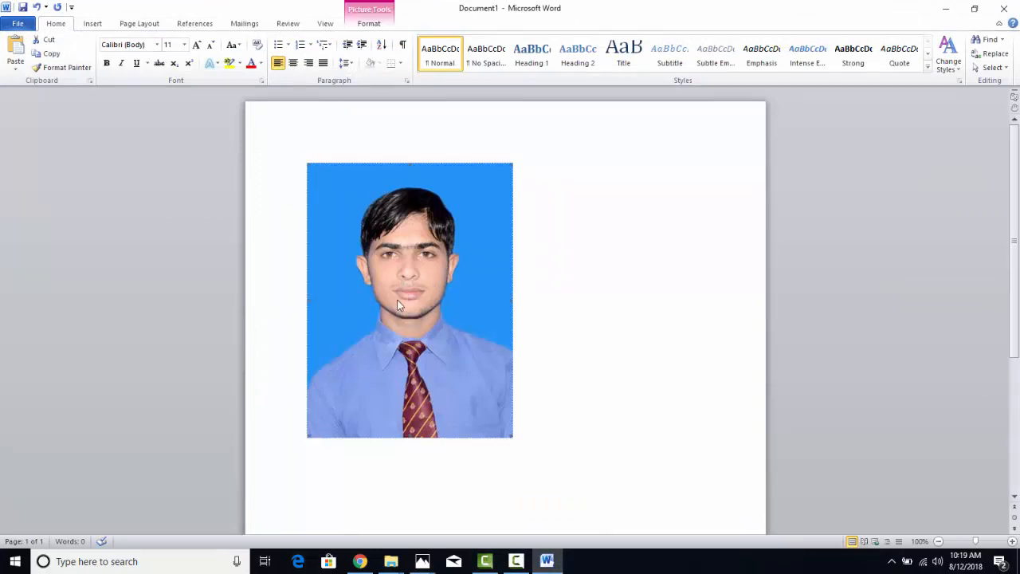
{"action": "double_click", "coordinate": [410, 290]}
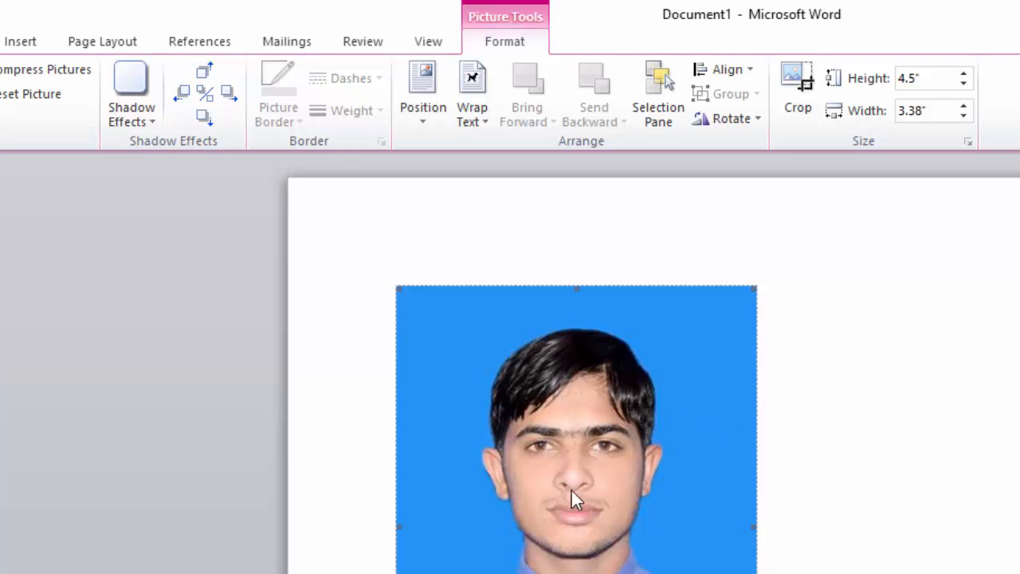
{"action": "left_click", "coordinate": [917, 80]}
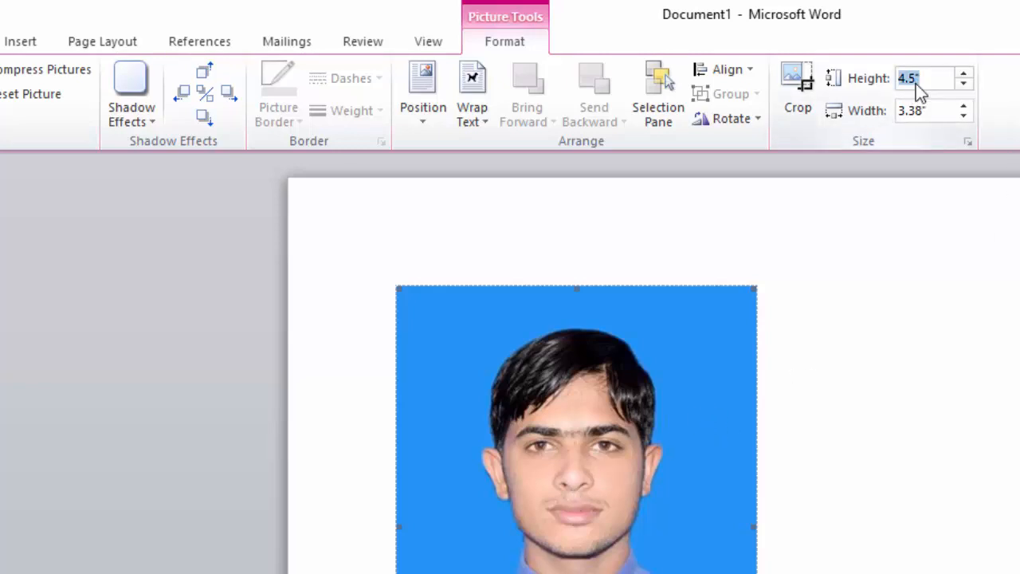
{"action": "left_click", "coordinate": [917, 78]}
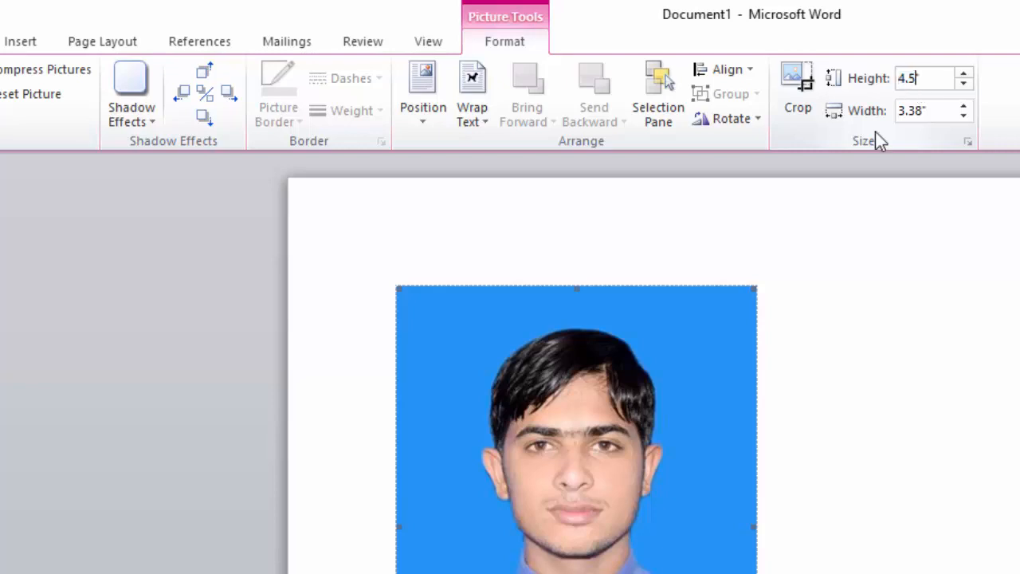
{"action": "left_click", "coordinate": [621, 455]}
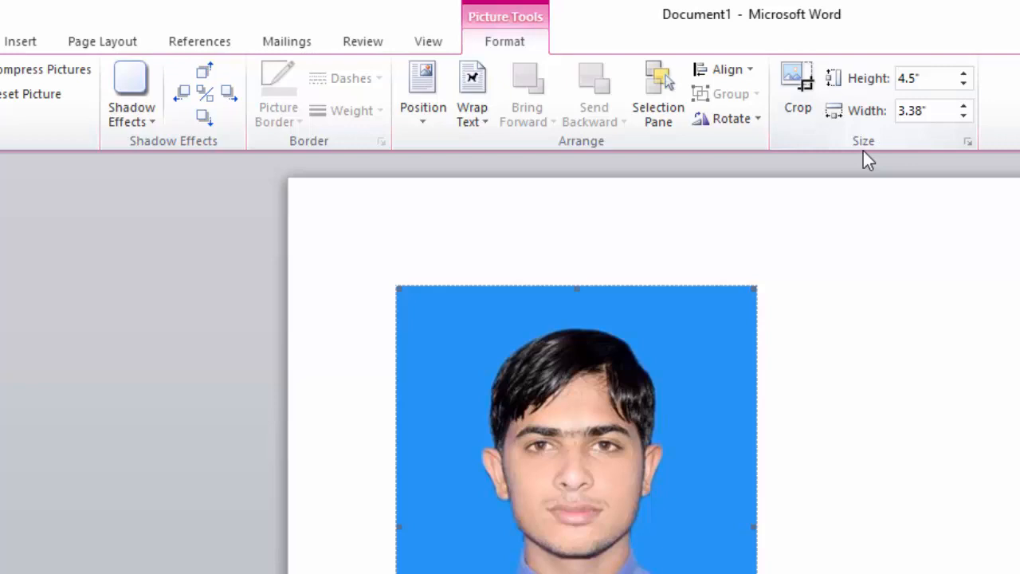
{"action": "double_click", "coordinate": [910, 79]}
{"action": "left_click", "coordinate": [916, 79]}
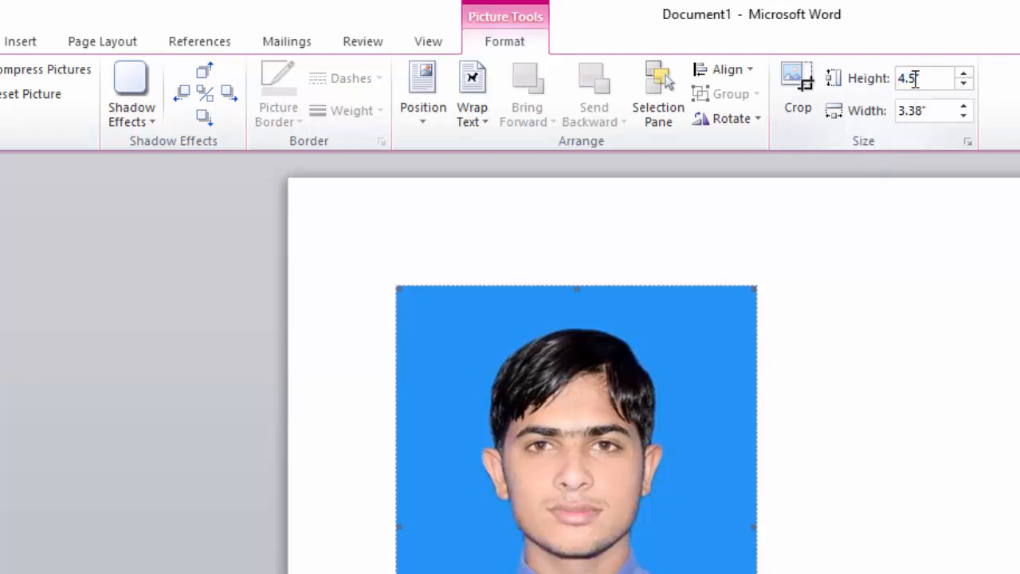
{"action": "key", "text": "Return"}
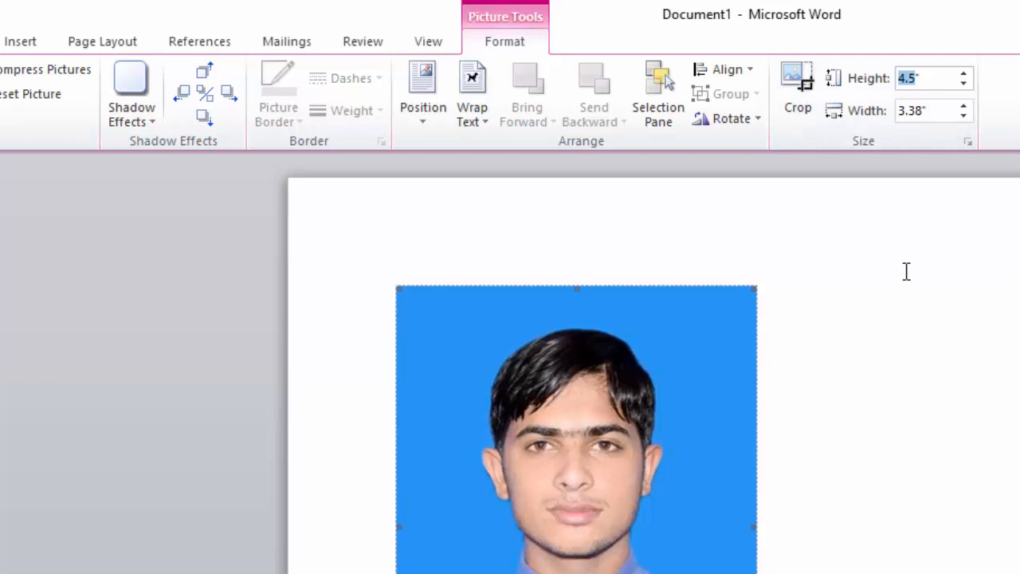
{"action": "type", "text": "1.8"}
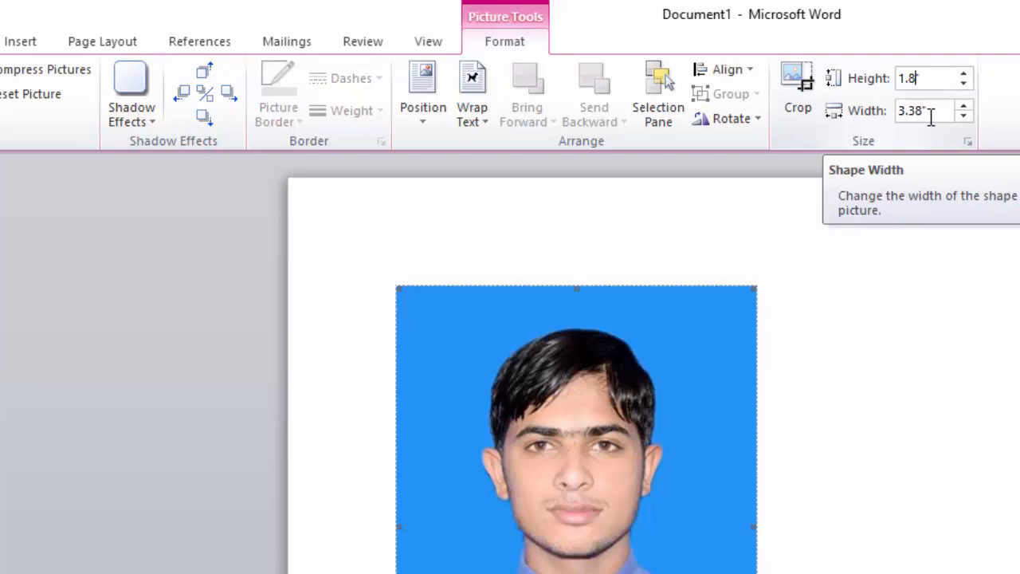
{"action": "key", "text": "Tab"}
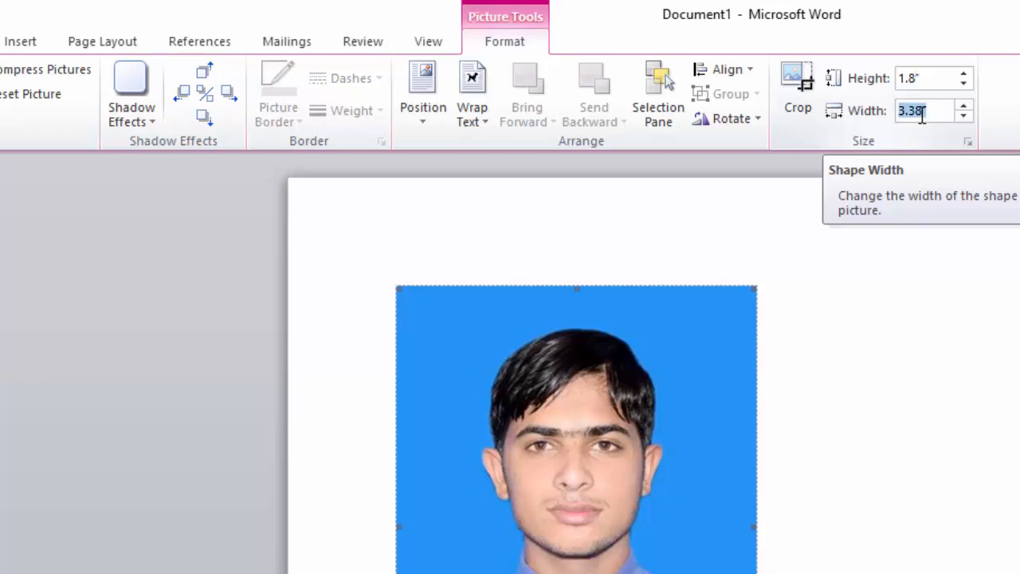
Set the portrait's width to 1.4 inches
{"action": "left_click", "coordinate": [922, 112]}
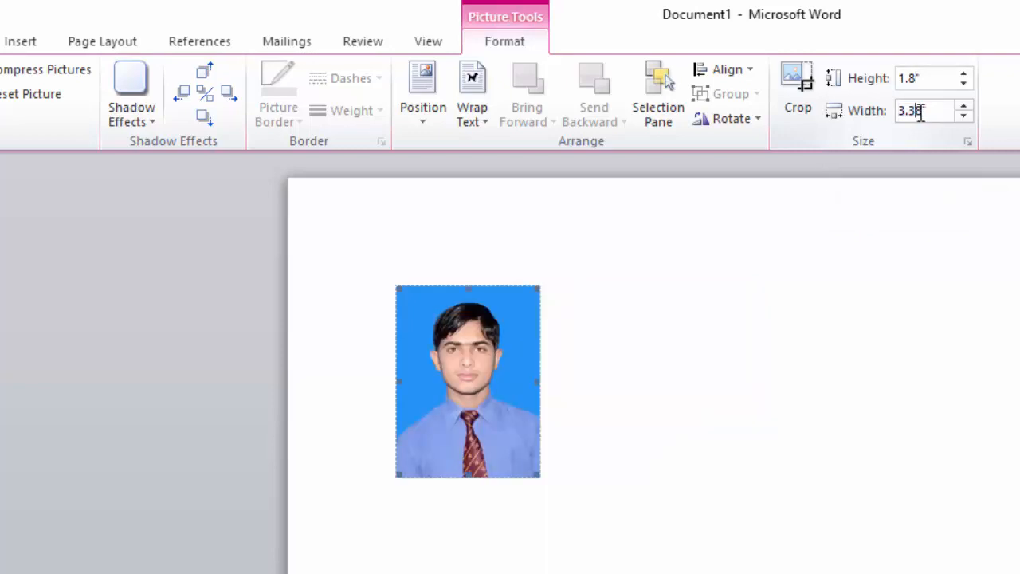
{"action": "left_click_drag", "start_coordinate": [920, 111], "coordinate": [899, 111]}
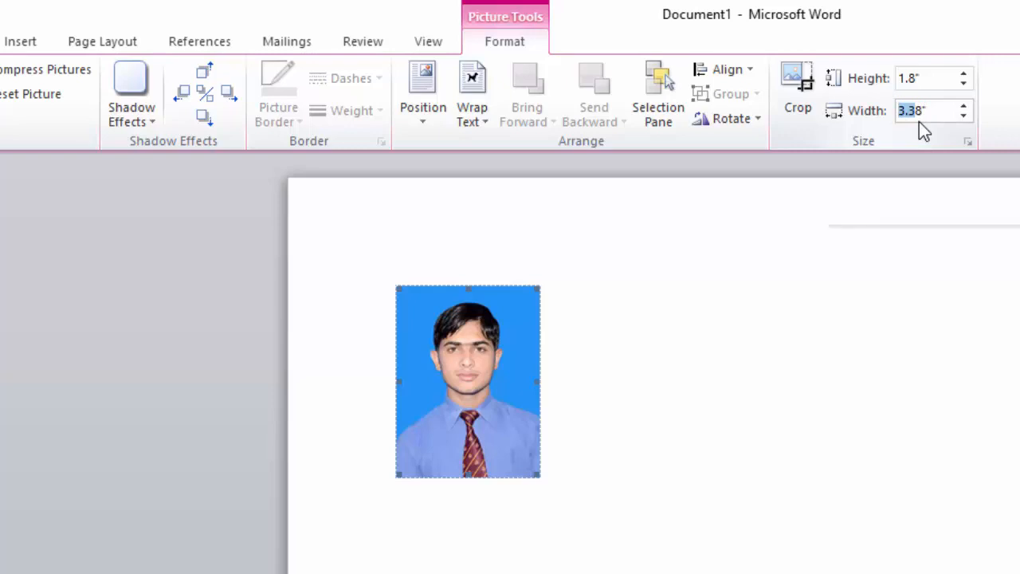
{"action": "key", "text": "BackSpace"}
{"action": "key", "text": "Delete"}
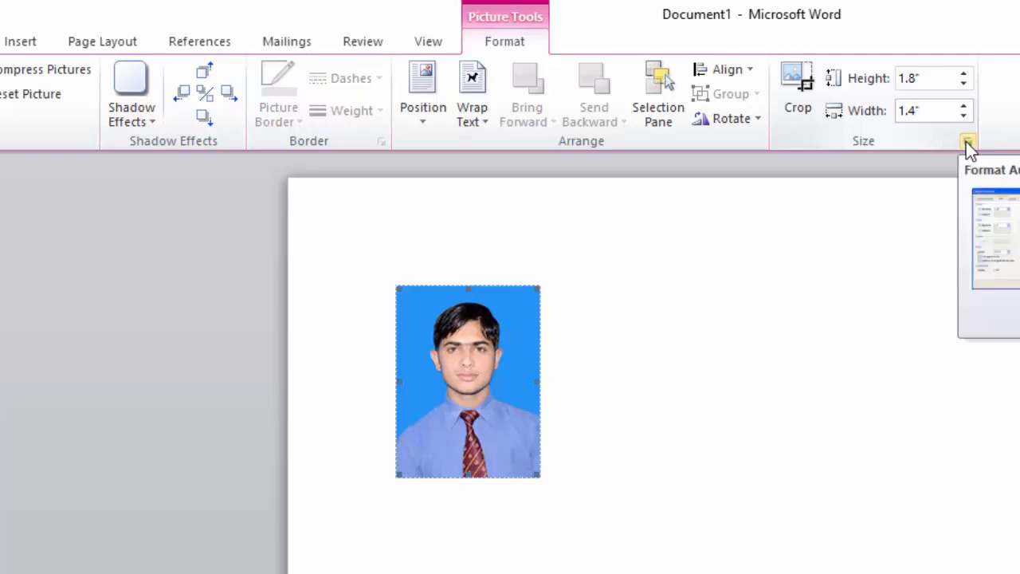
{"action": "left_click", "coordinate": [937, 109]}
{"action": "key", "text": "Return"}
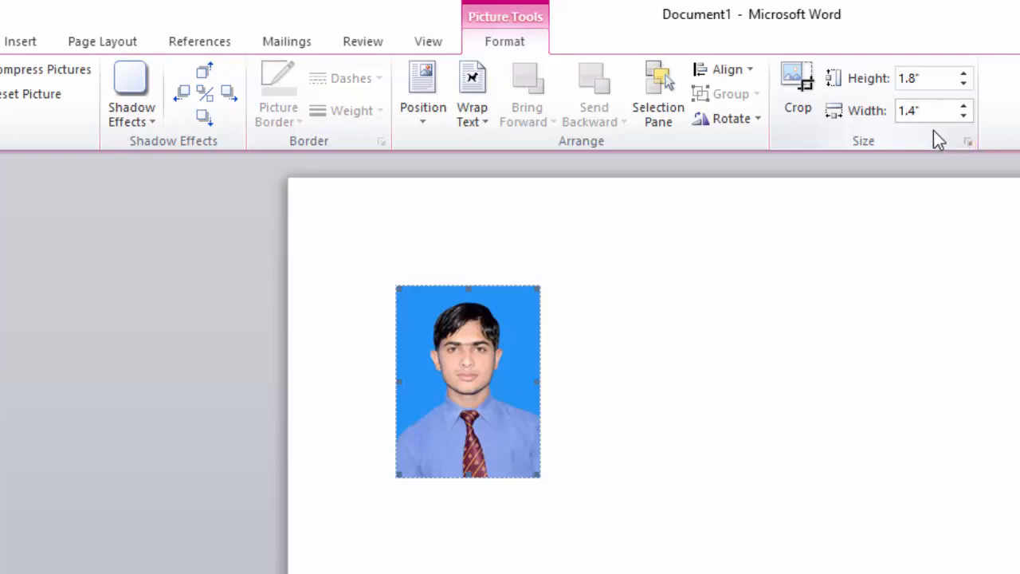
Turn off Lock aspect ratio and Relative to original picture size in the portrait's size settings
{"action": "left_click", "coordinate": [966, 145]}
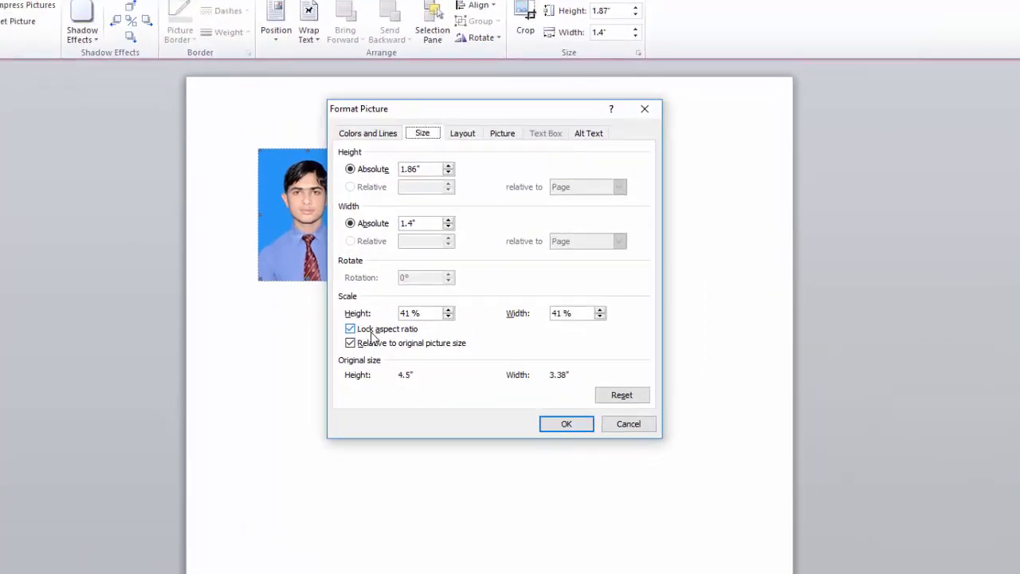
{"action": "left_click", "coordinate": [406, 319]}
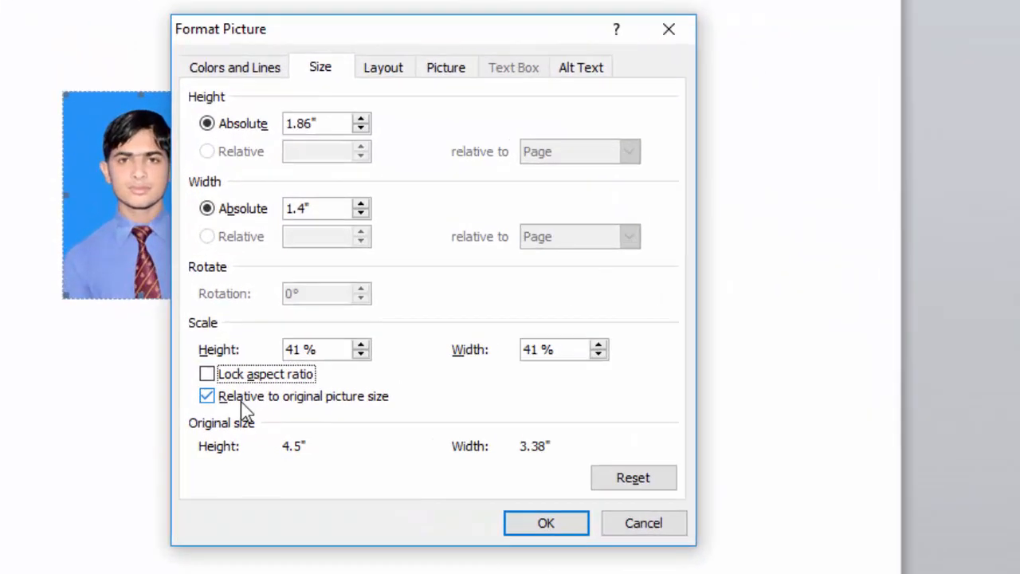
{"action": "left_click", "coordinate": [245, 398]}
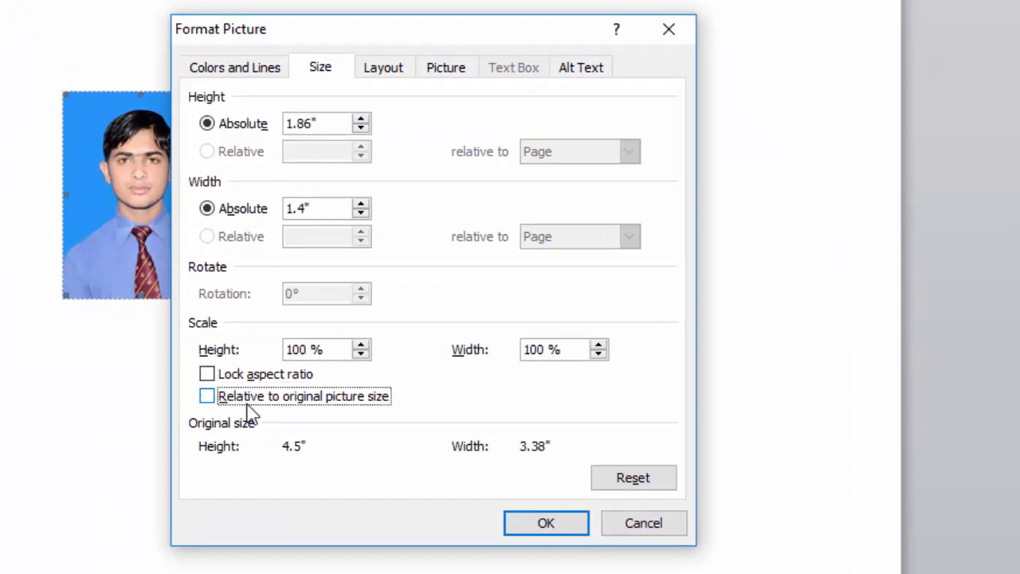
Set the portrait's absolute height to 1.8 inches and apply the size settings
{"action": "left_click", "coordinate": [309, 125]}
{"action": "key", "text": "BackSpace"}
{"action": "type", "text": "5"}
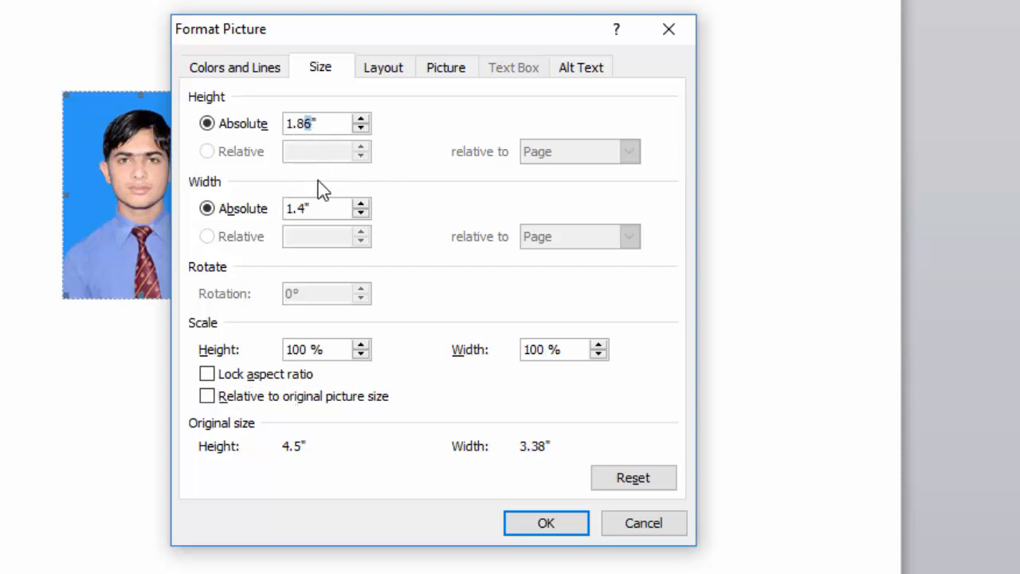
{"action": "key", "text": "BackSpace"}
{"action": "left_click", "coordinate": [542, 521]}
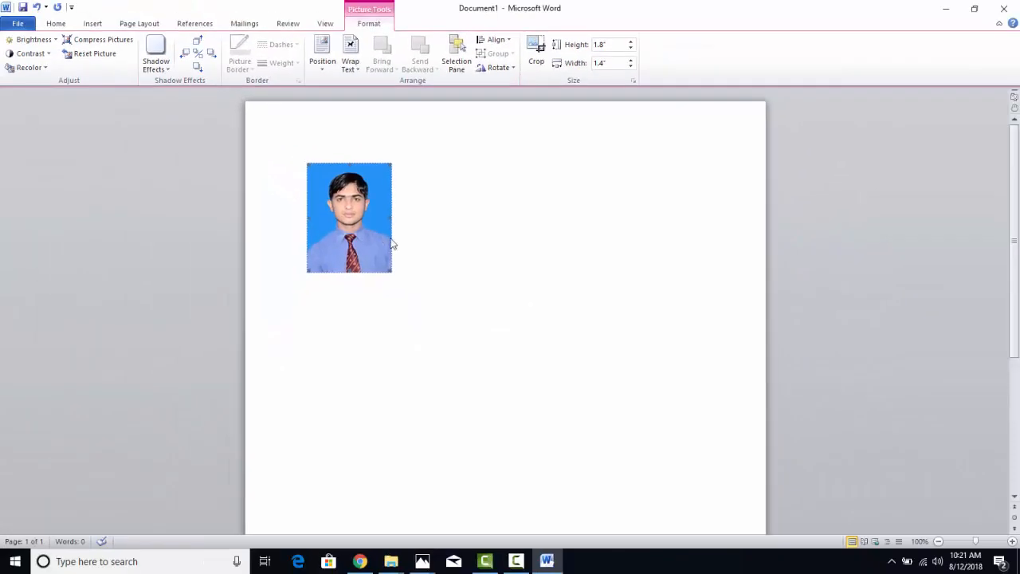
Copy the resized portrait to the clipboard
{"action": "left_click", "coordinate": [414, 247]}
{"action": "left_click", "coordinate": [369, 243]}
{"action": "right_click", "coordinate": [369, 243]}
{"action": "left_click", "coordinate": [399, 259]}
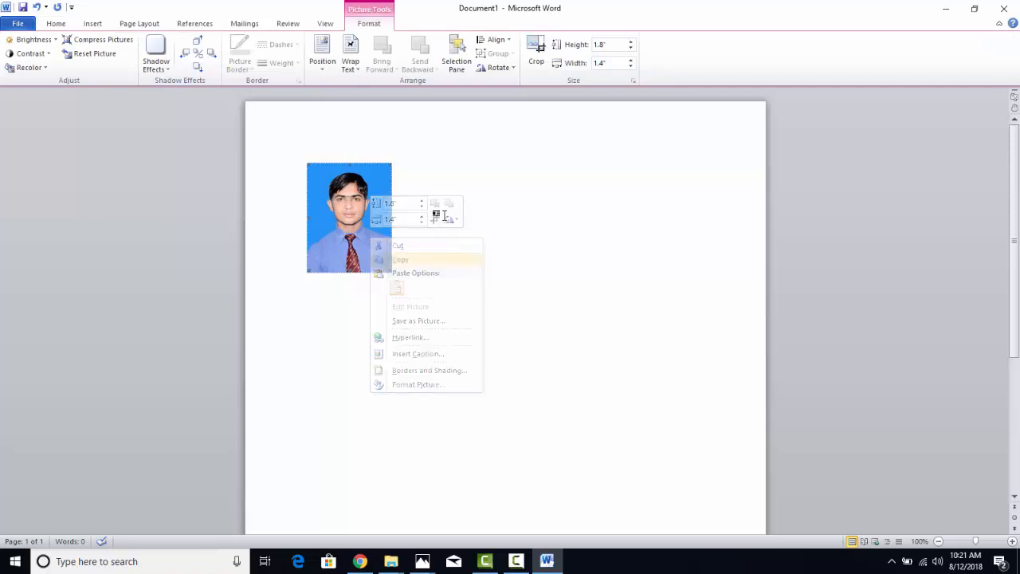
Paste three copies of the portrait beside the original with source formatting kept, making a row of four
{"action": "right_click", "coordinate": [446, 212]}
{"action": "left_click", "coordinate": [473, 265]}
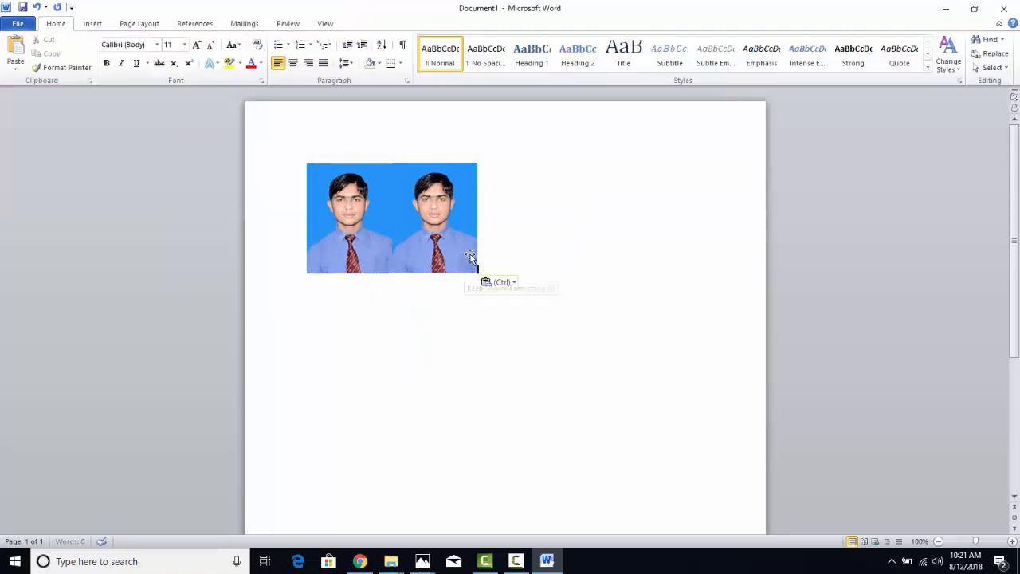
{"action": "right_click", "coordinate": [531, 222]}
{"action": "left_click", "coordinate": [559, 275]}
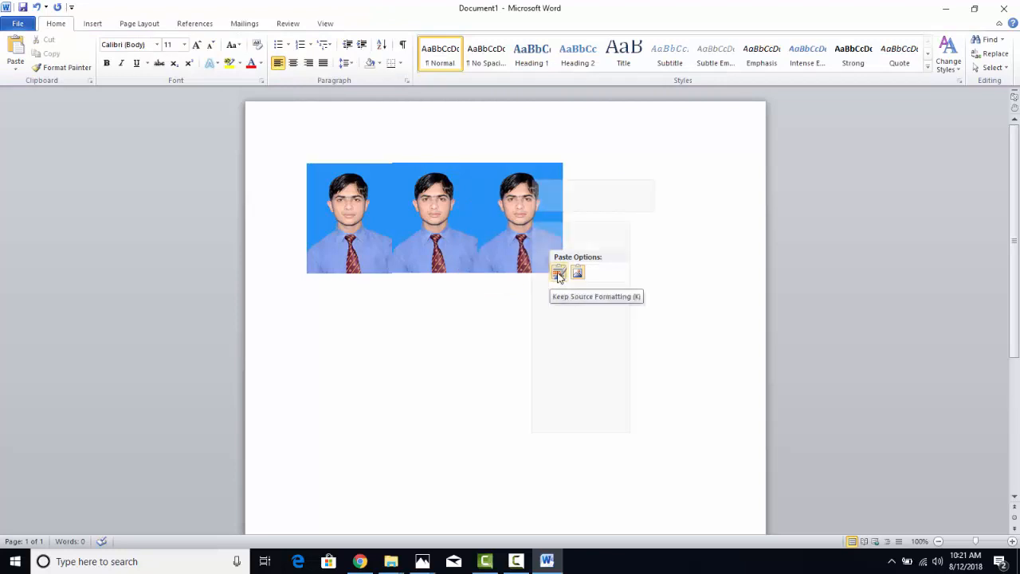
{"action": "right_click", "coordinate": [619, 191]}
{"action": "left_click", "coordinate": [646, 244]}
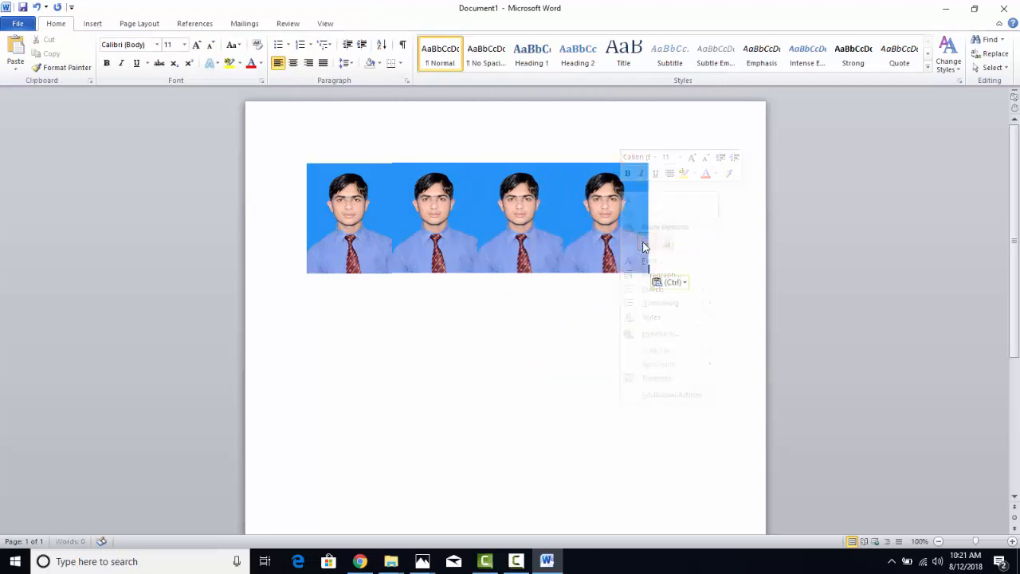
Paste four more copies of the portrait with source formatting kept as a second row below the first
{"action": "right_click", "coordinate": [325, 343]}
{"action": "left_click", "coordinate": [323, 313]}
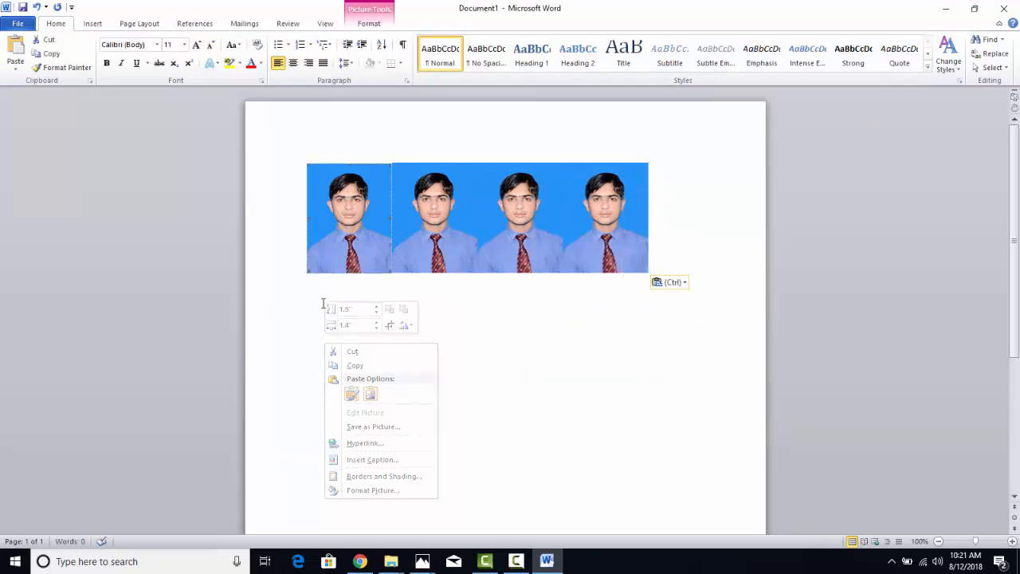
{"action": "left_click", "coordinate": [325, 303]}
{"action": "right_click", "coordinate": [325, 306]}
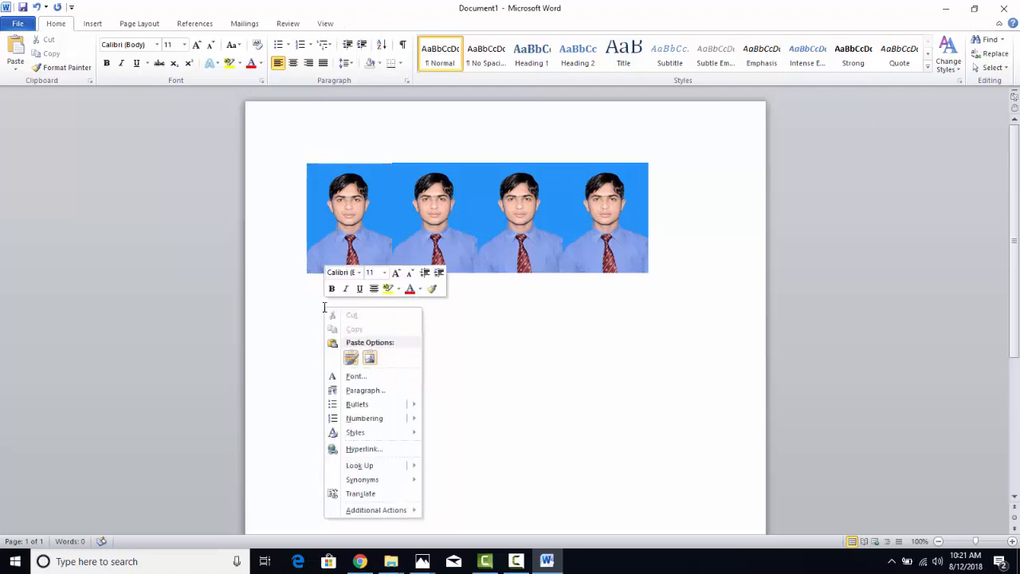
{"action": "left_click", "coordinate": [351, 359]}
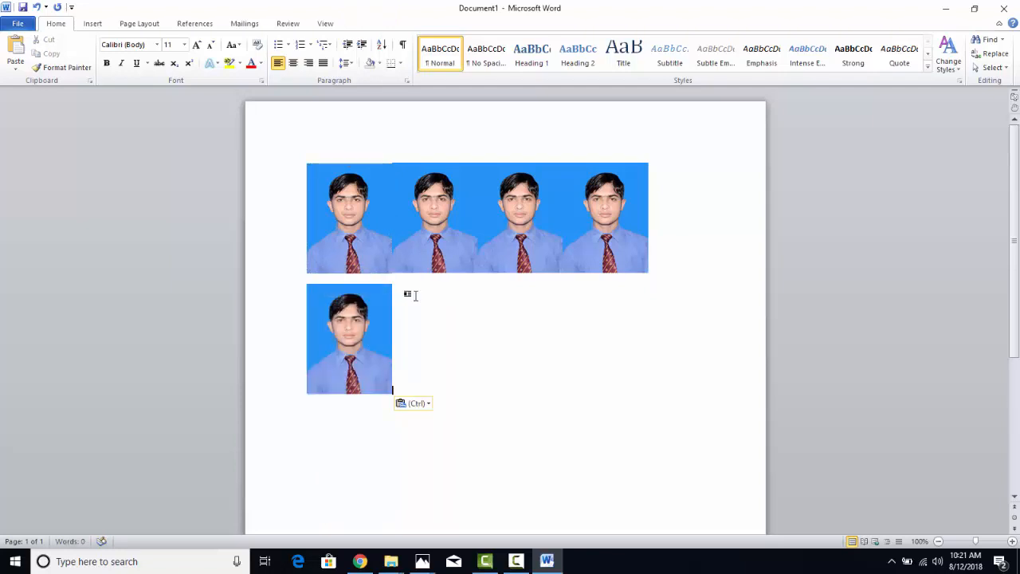
{"action": "right_click", "coordinate": [413, 294]}
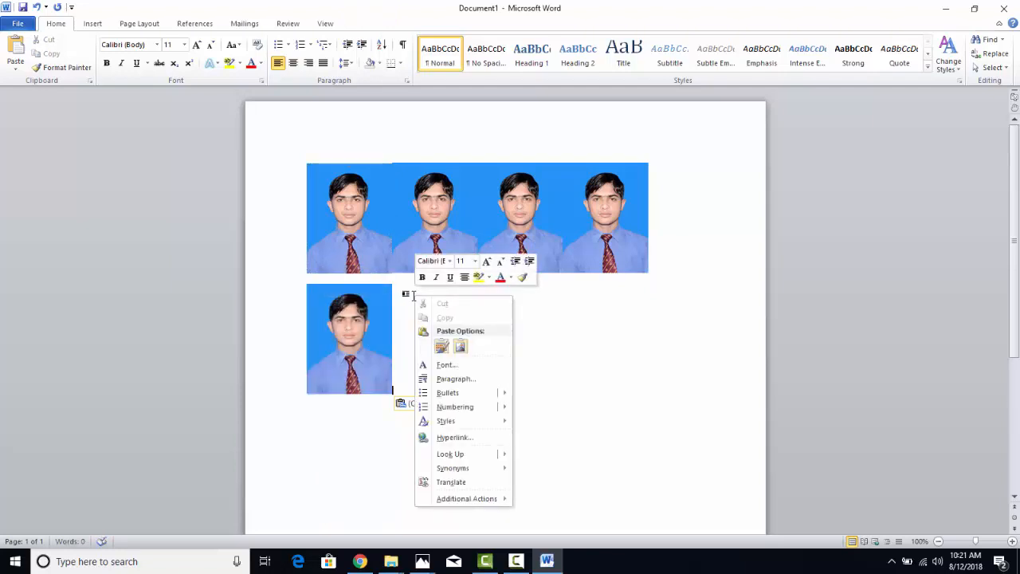
{"action": "left_click", "coordinate": [440, 343]}
{"action": "right_click", "coordinate": [484, 335]}
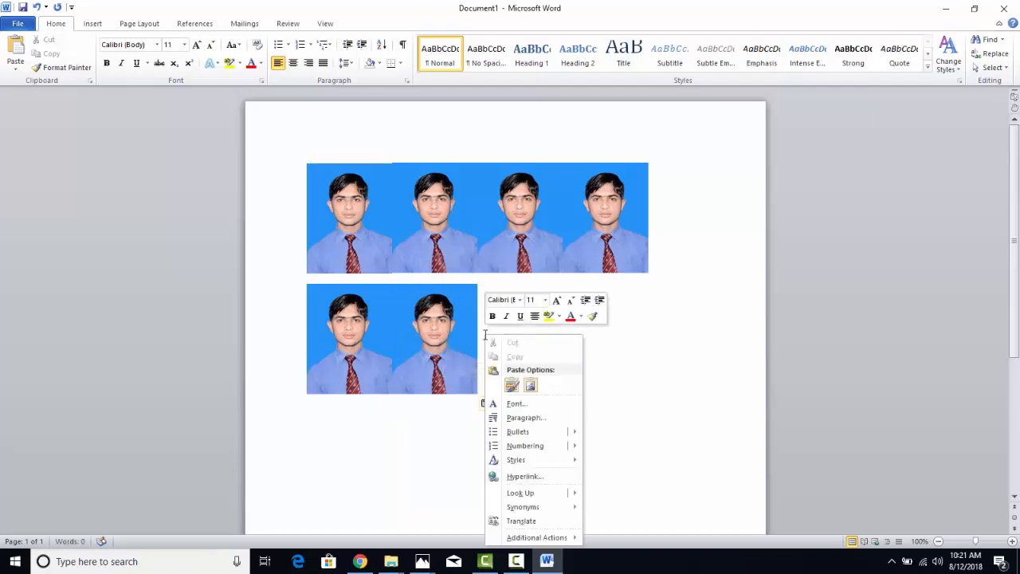
{"action": "left_click", "coordinate": [509, 387]}
{"action": "right_click", "coordinate": [573, 325]}
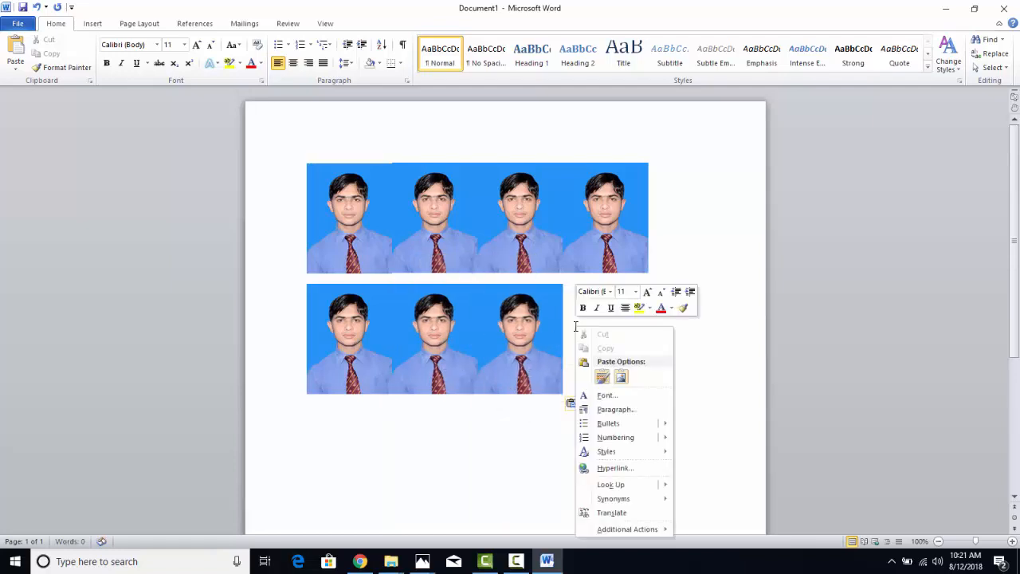
{"action": "left_click", "coordinate": [601, 379]}
Separate the four portraits in the first row by inserting spaces between them
{"action": "left_click", "coordinate": [432, 335]}
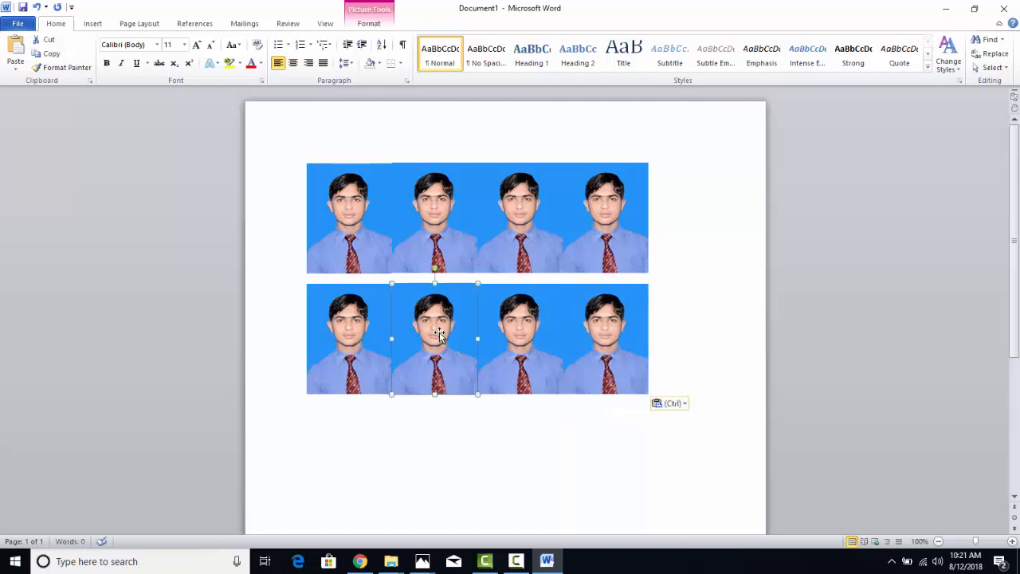
{"action": "left_click", "coordinate": [378, 329]}
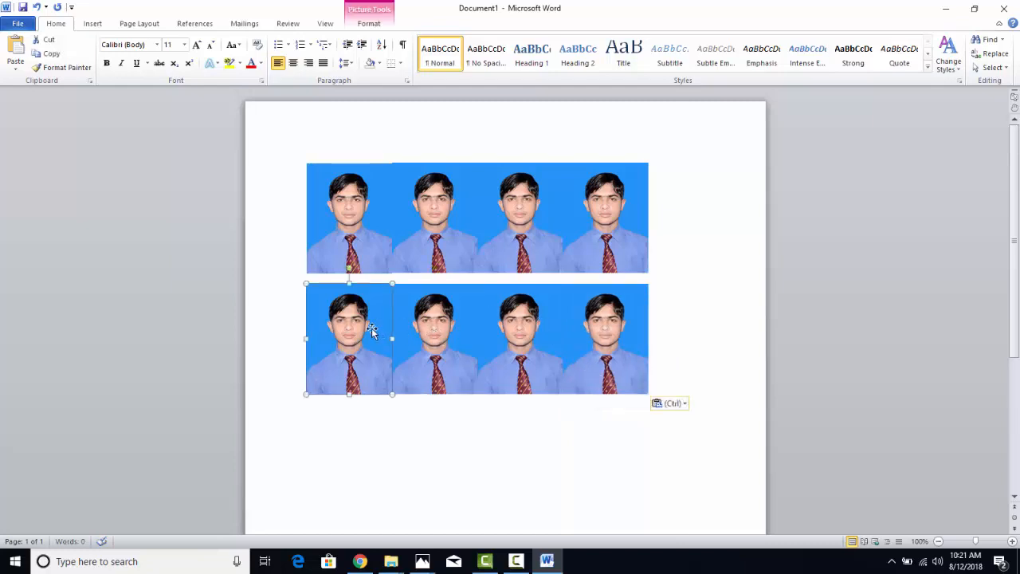
{"action": "left_click", "coordinate": [401, 244]}
{"action": "left_click", "coordinate": [355, 253]}
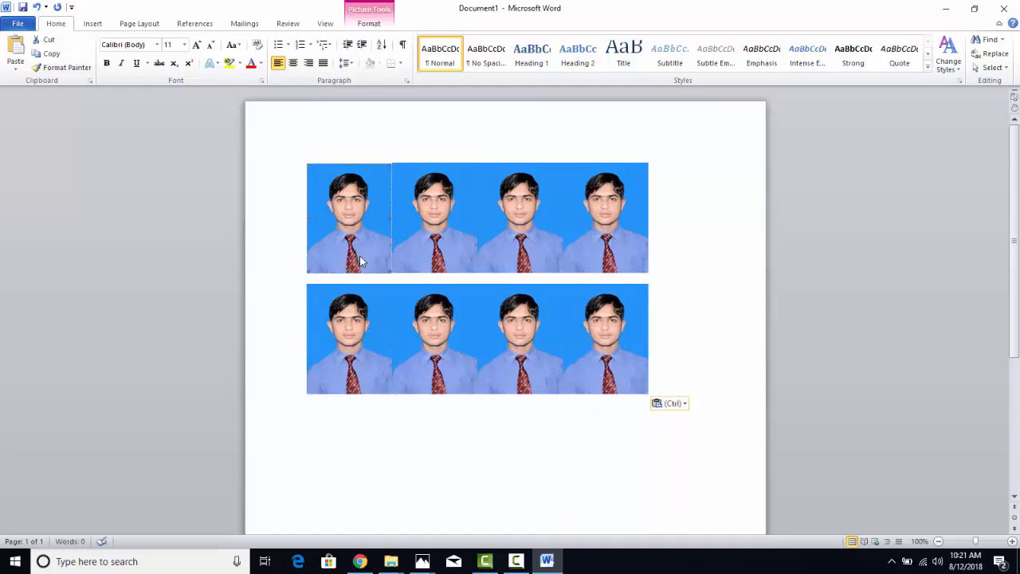
{"action": "left_click", "coordinate": [403, 263]}
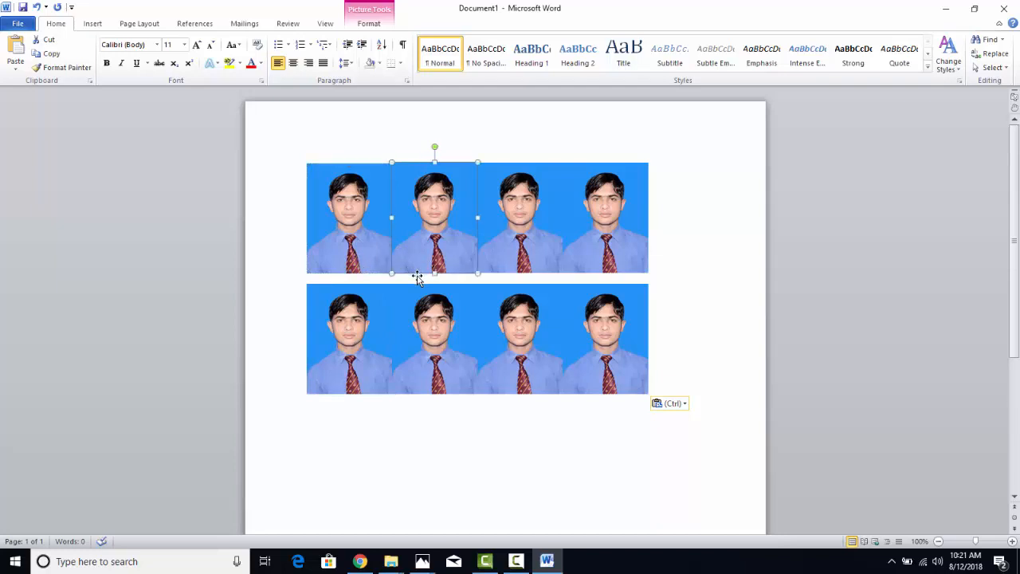
{"action": "left_click", "coordinate": [418, 278]}
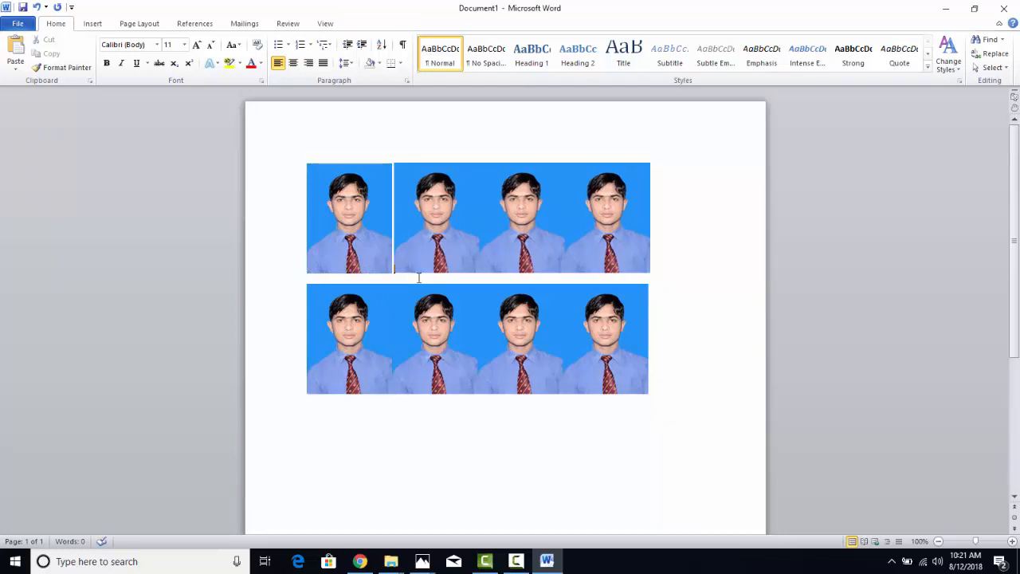
{"action": "left_click", "coordinate": [495, 268]}
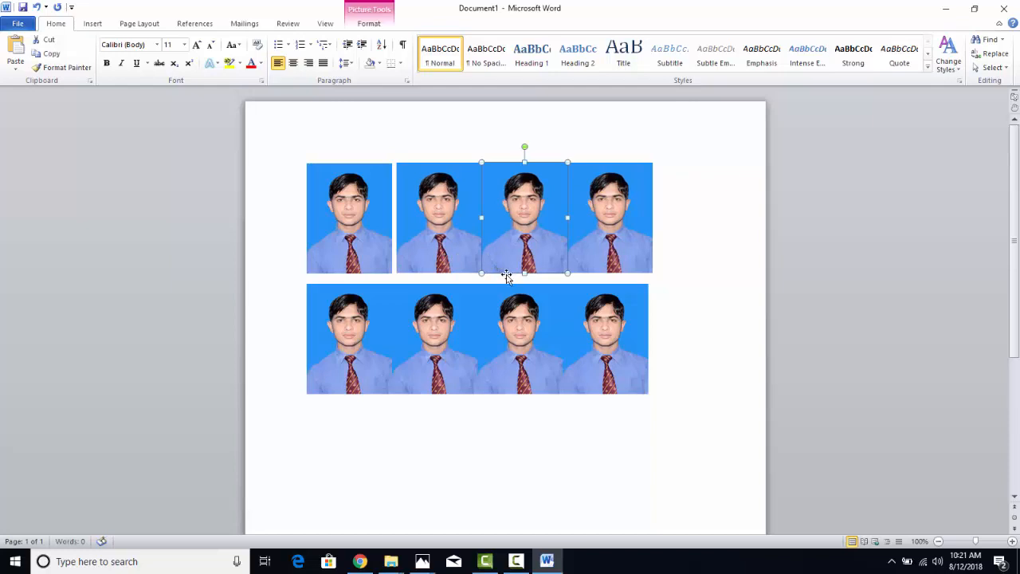
{"action": "key", "text": "Left"}
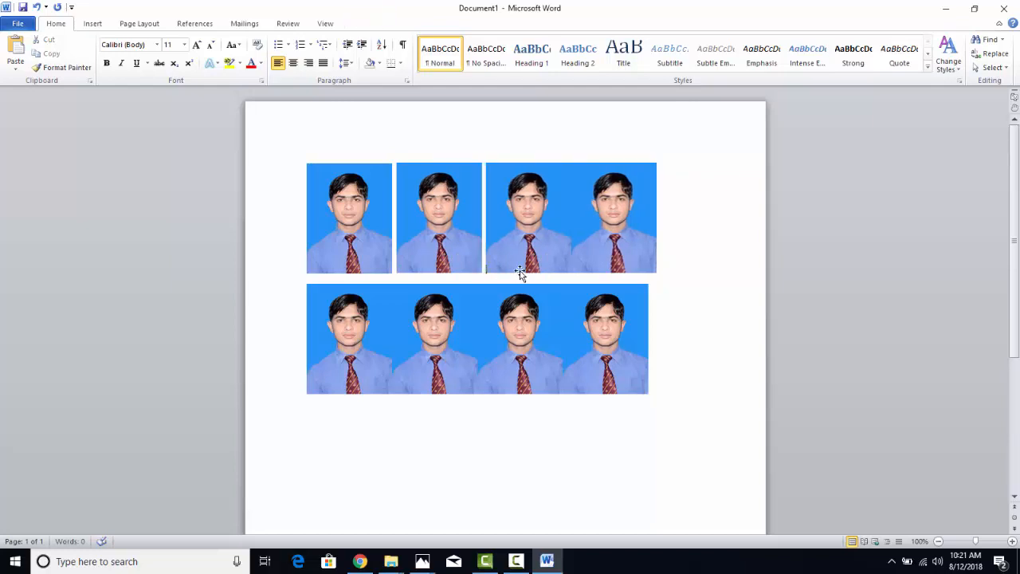
{"action": "left_click", "coordinate": [603, 247]}
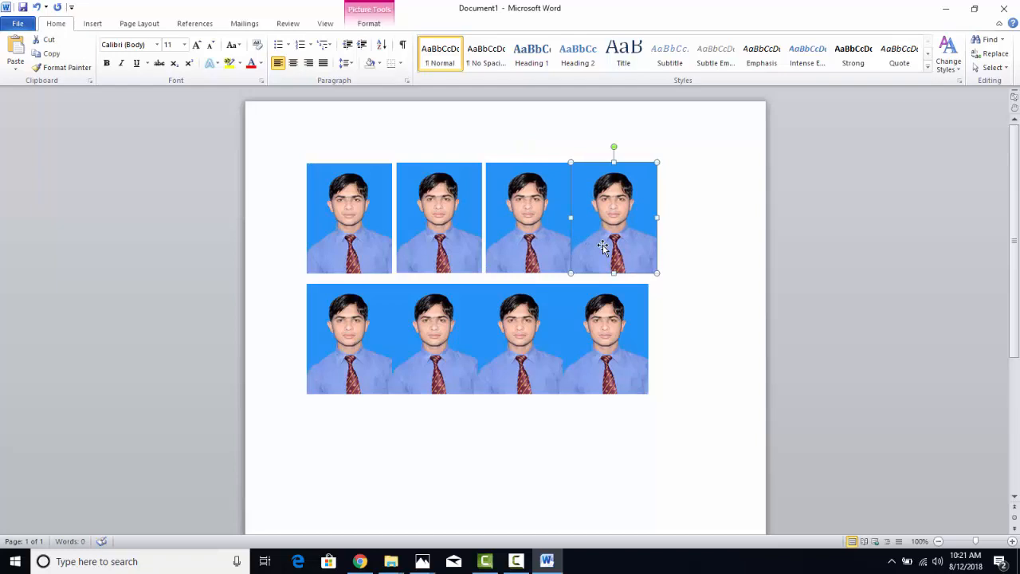
{"action": "key", "text": "Left"}
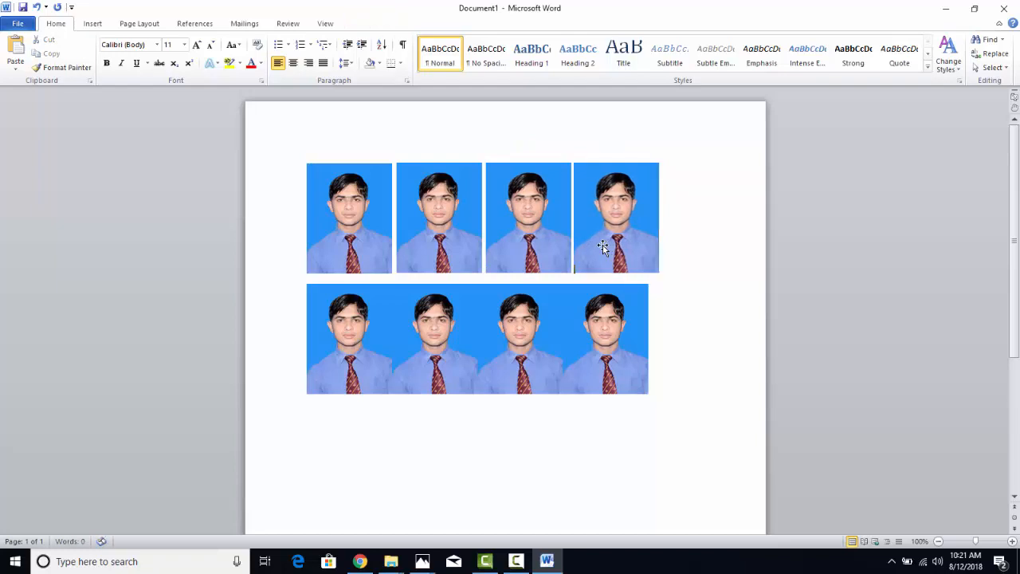
Insert spaces between the four portraits in the second row, matching the gaps in the row above
{"action": "left_click", "coordinate": [355, 345]}
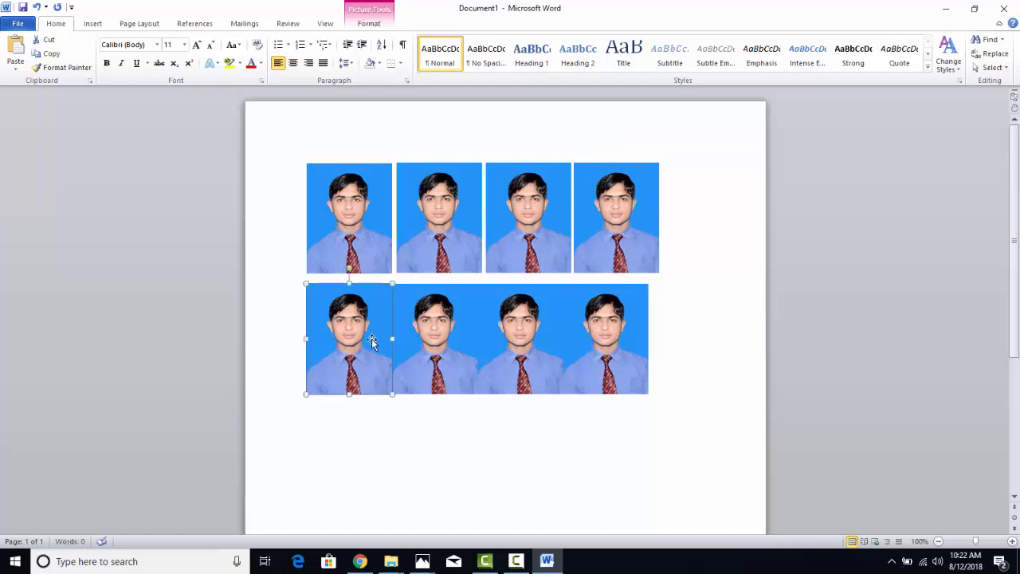
{"action": "left_click", "coordinate": [412, 338]}
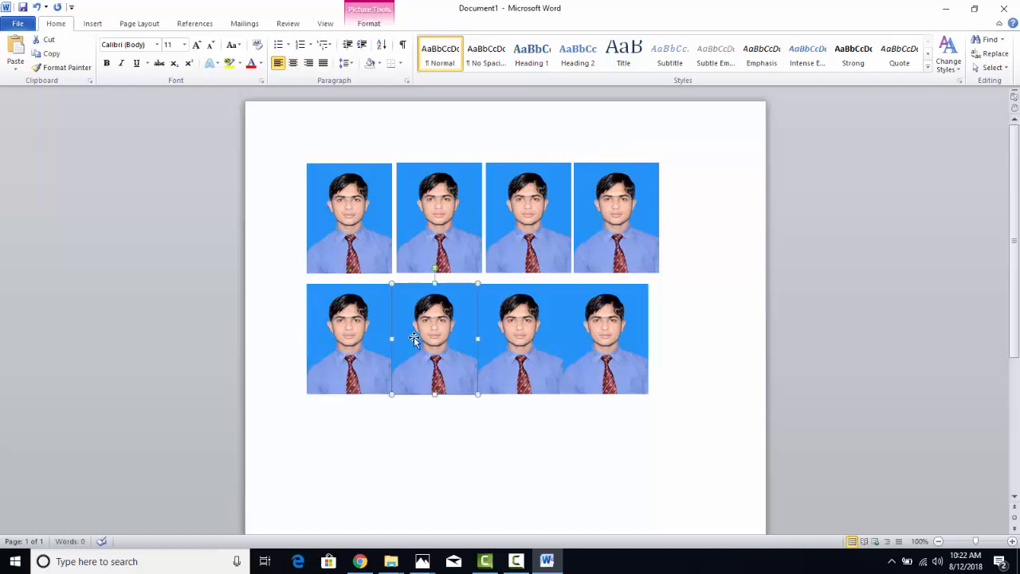
{"action": "key", "text": "Left"}
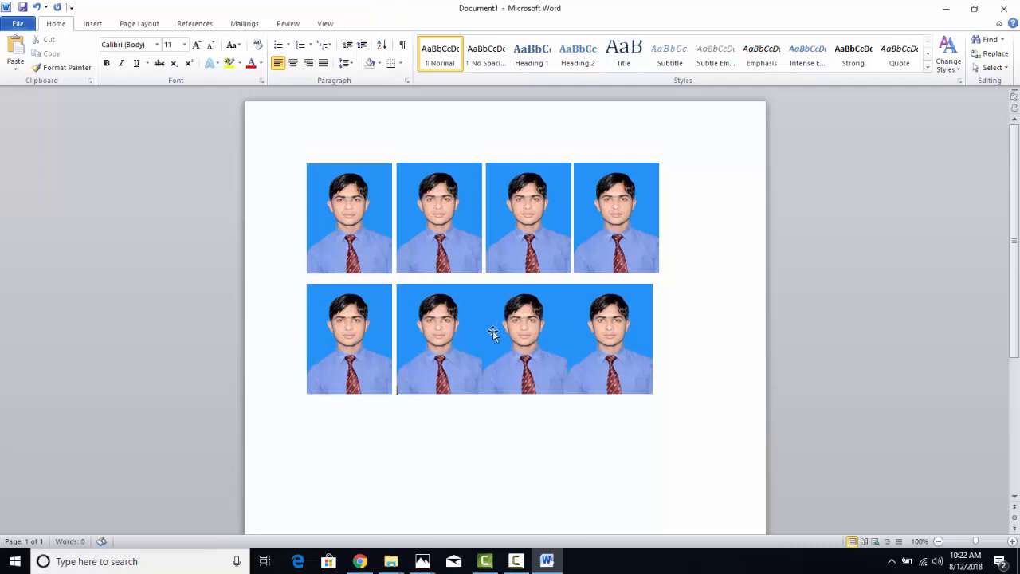
{"action": "left_click", "coordinate": [493, 333]}
{"action": "left_click", "coordinate": [607, 331]}
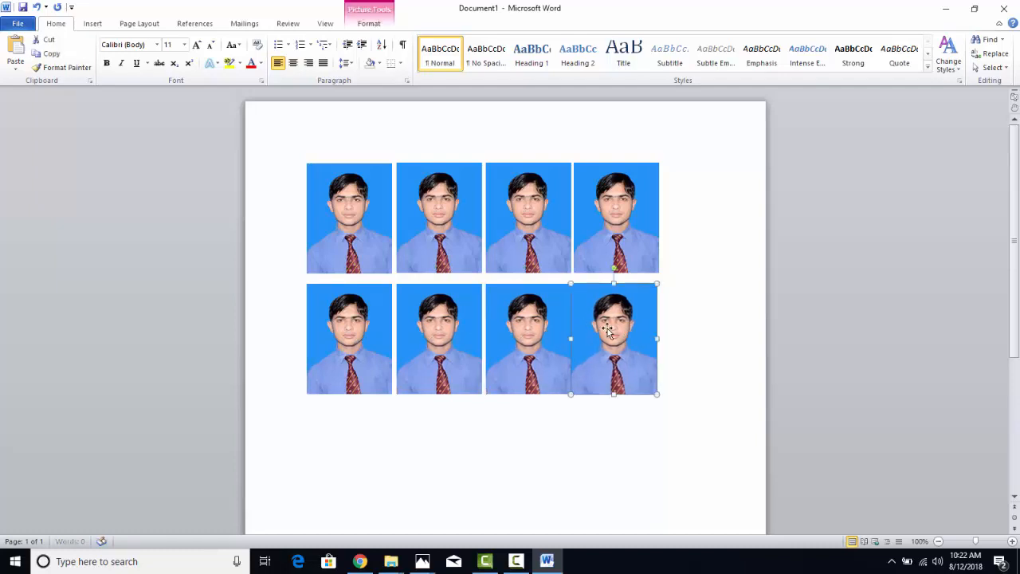
{"action": "key", "text": "Left"}
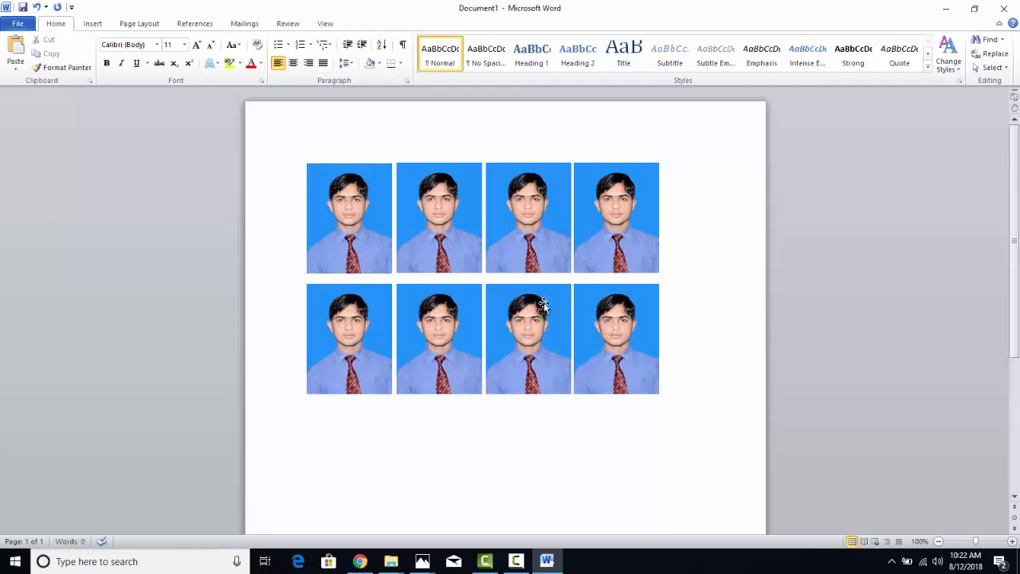
{"action": "right_click", "coordinate": [364, 341]}
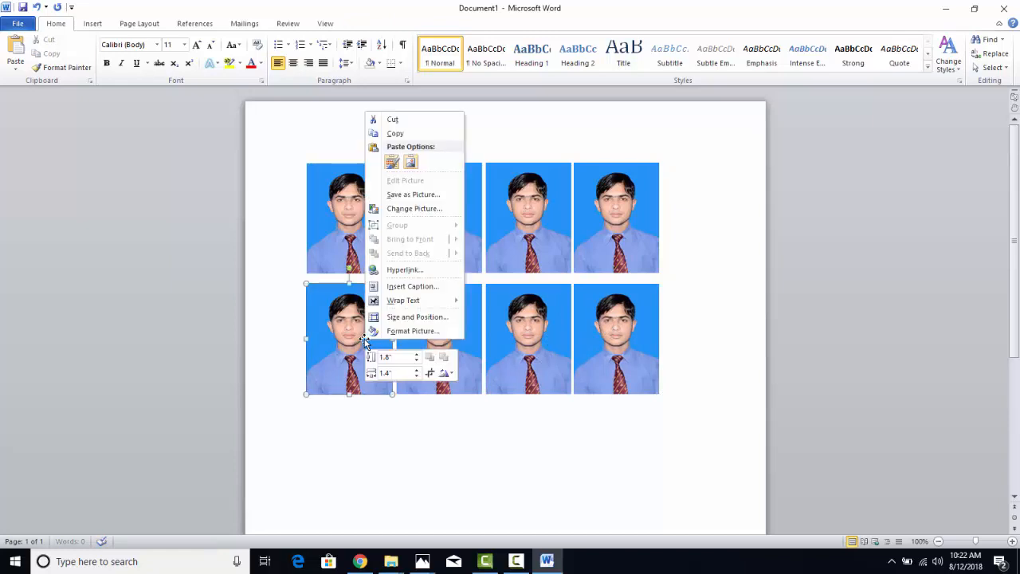
{"action": "left_click", "coordinate": [378, 415]}
{"action": "left_click", "coordinate": [456, 282]}
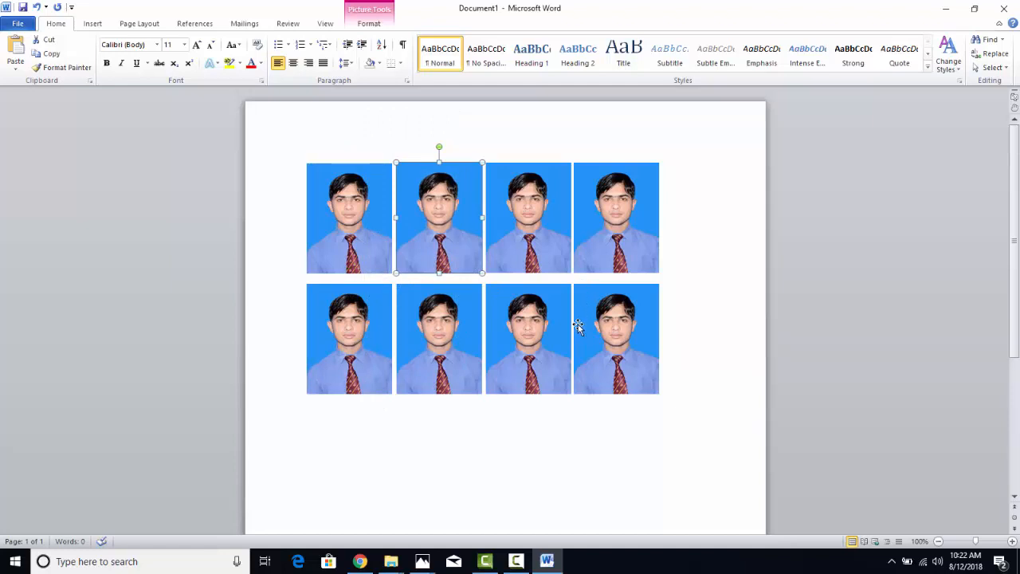
{"action": "left_click", "coordinate": [675, 289]}
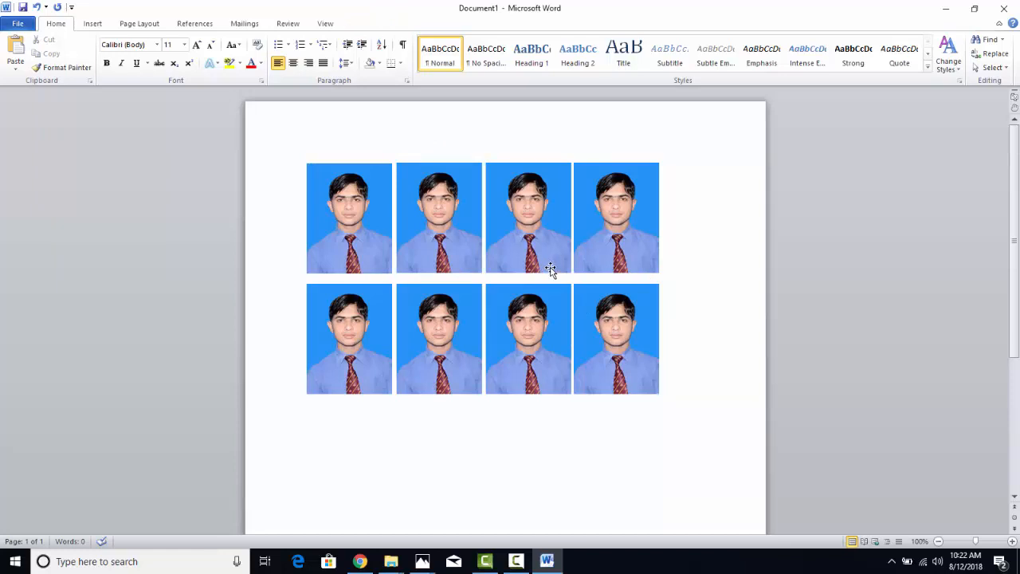
Set a custom paper size 6 inches wide and 4 inches high for the whole document in the print page setup
{"action": "left_click", "coordinate": [17, 23]}
{"action": "left_click", "coordinate": [35, 195]}
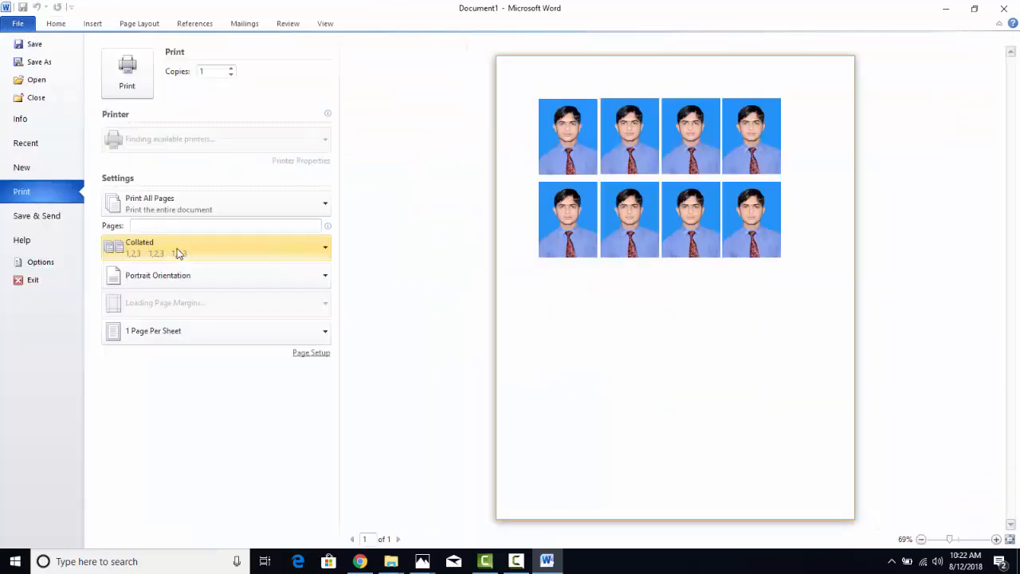
{"action": "left_click", "coordinate": [199, 348]}
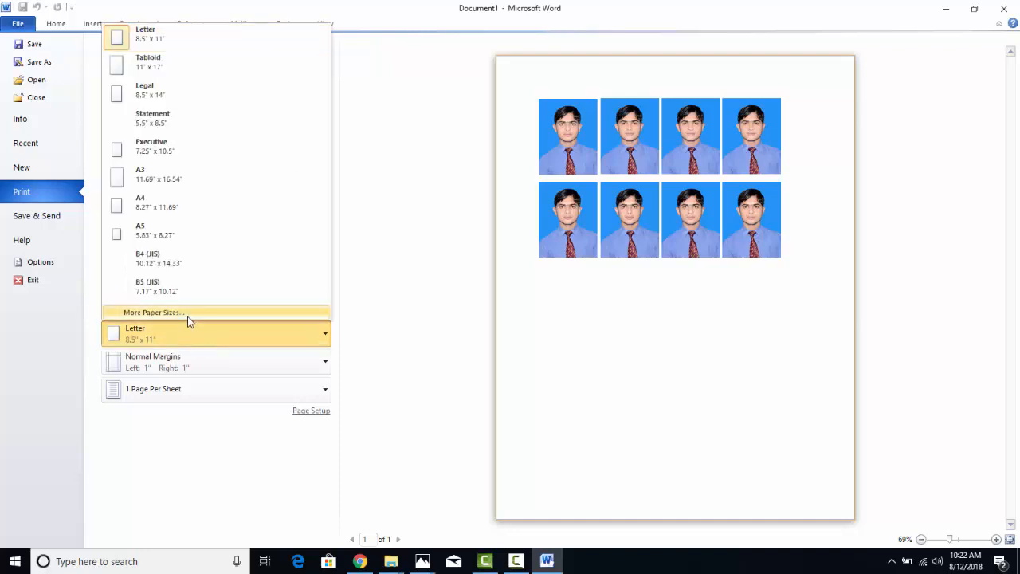
{"action": "left_click", "coordinate": [189, 315]}
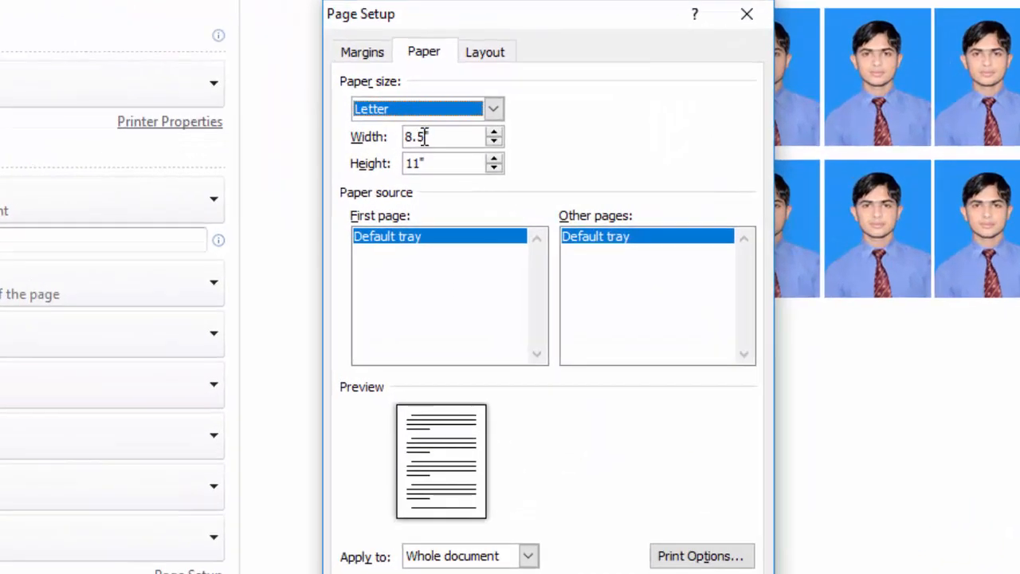
{"action": "left_click_drag", "start_coordinate": [424, 136], "coordinate": [413, 137]}
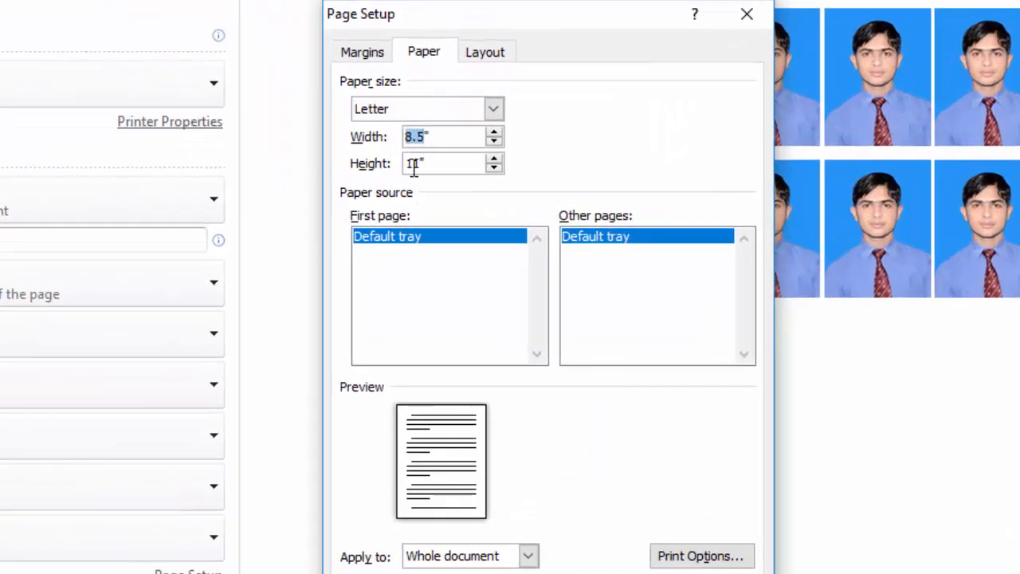
{"action": "left_click", "coordinate": [414, 164]}
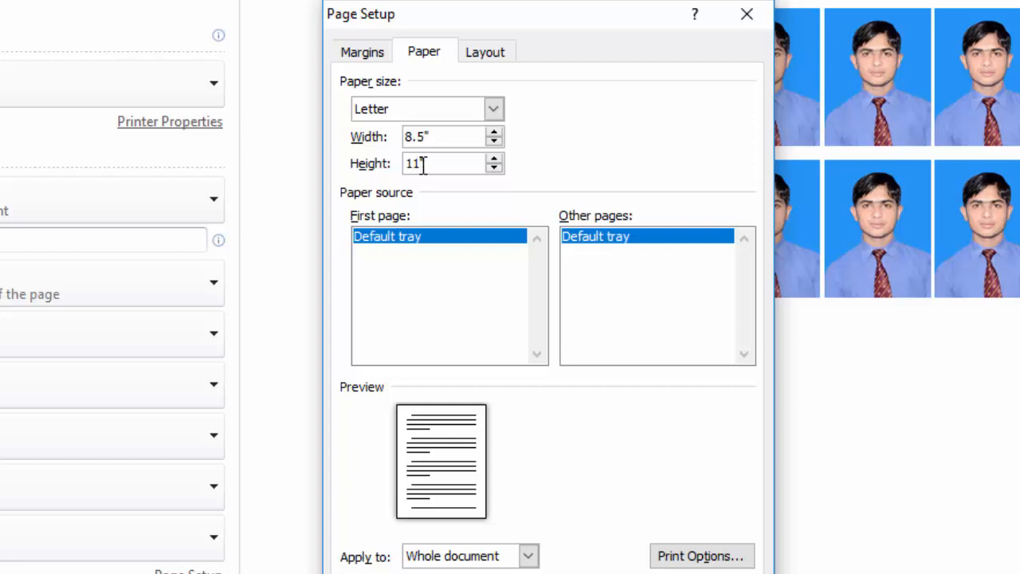
{"action": "left_click_drag", "start_coordinate": [419, 164], "coordinate": [398, 171]}
{"action": "type", "text": "4"}
{"action": "left_click_drag", "start_coordinate": [424, 137], "coordinate": [398, 137]}
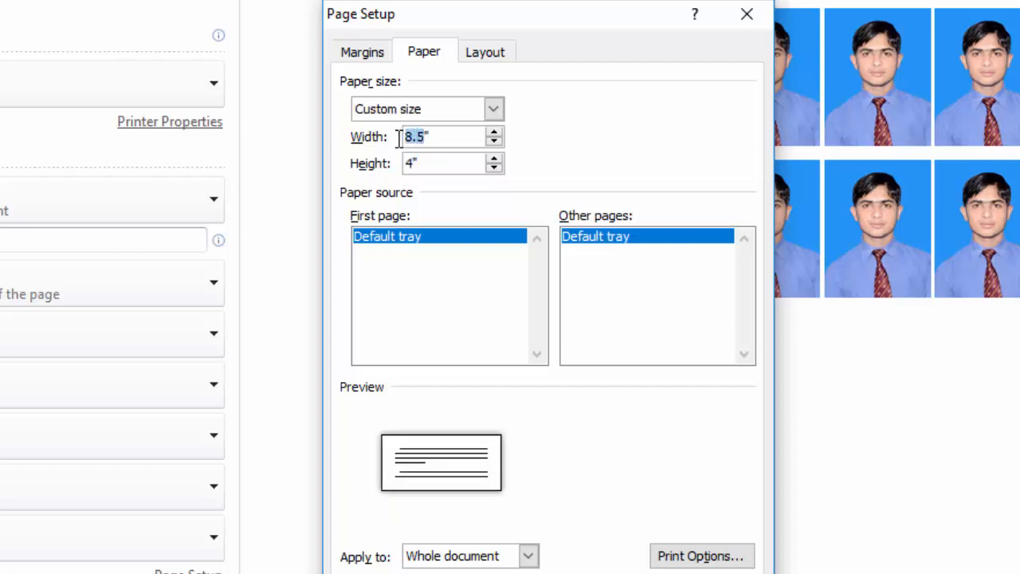
{"action": "type", "text": "6"}
{"action": "left_click", "coordinate": [621, 573]}
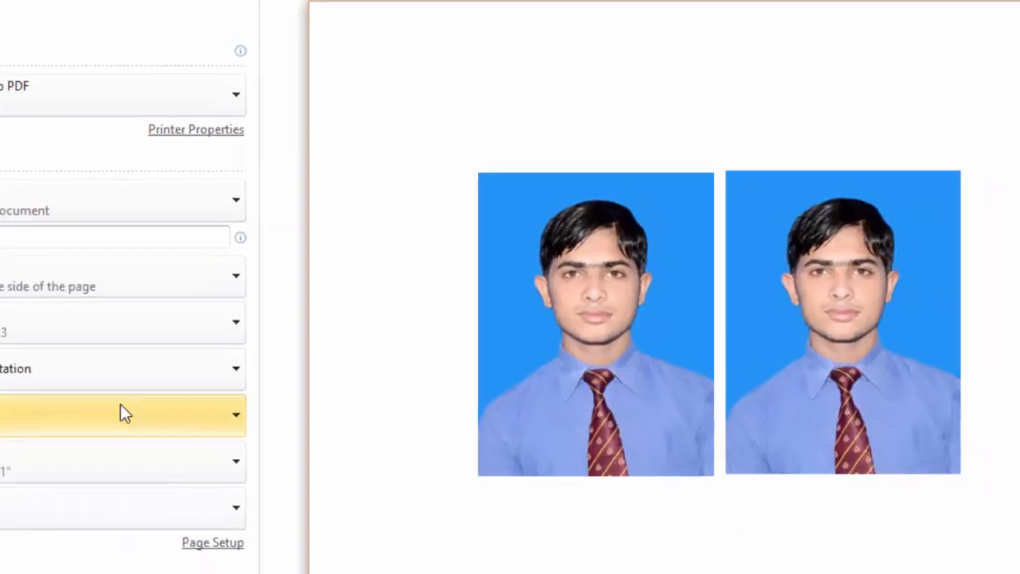
Choose Landscape Orientation for the printout
{"action": "left_click", "coordinate": [111, 437]}
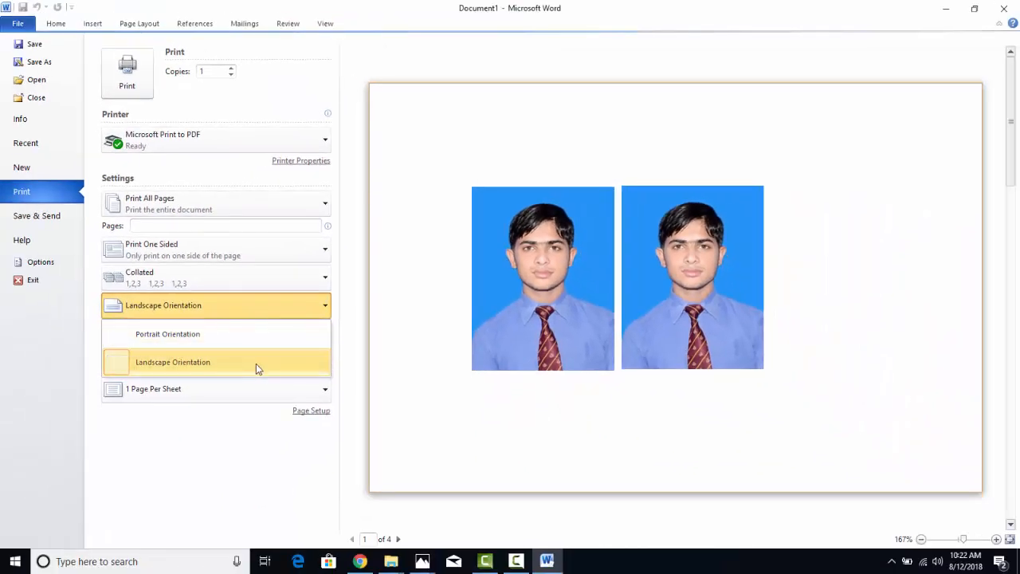
{"action": "left_click", "coordinate": [255, 362]}
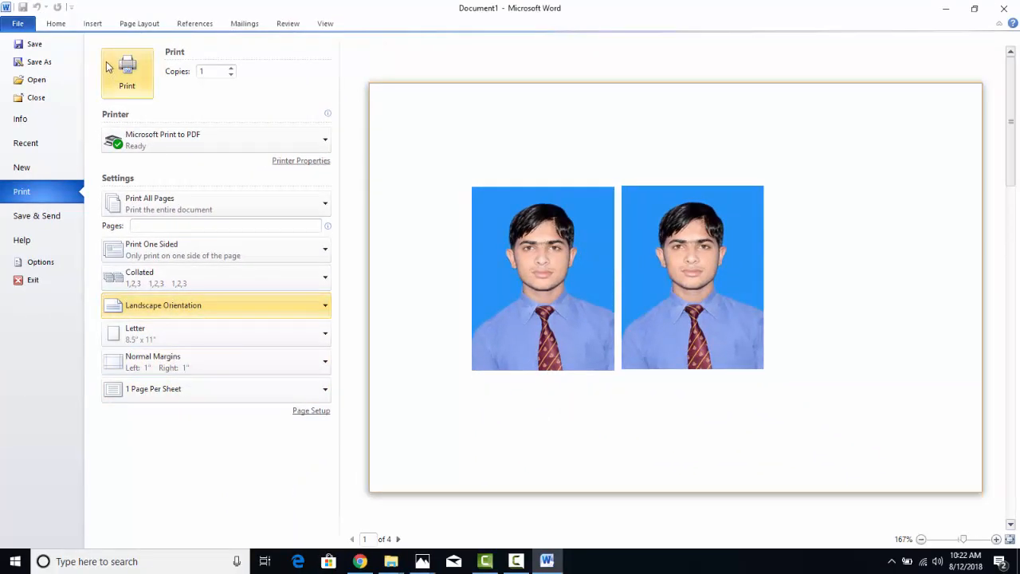
{"action": "left_click", "coordinate": [57, 24]}
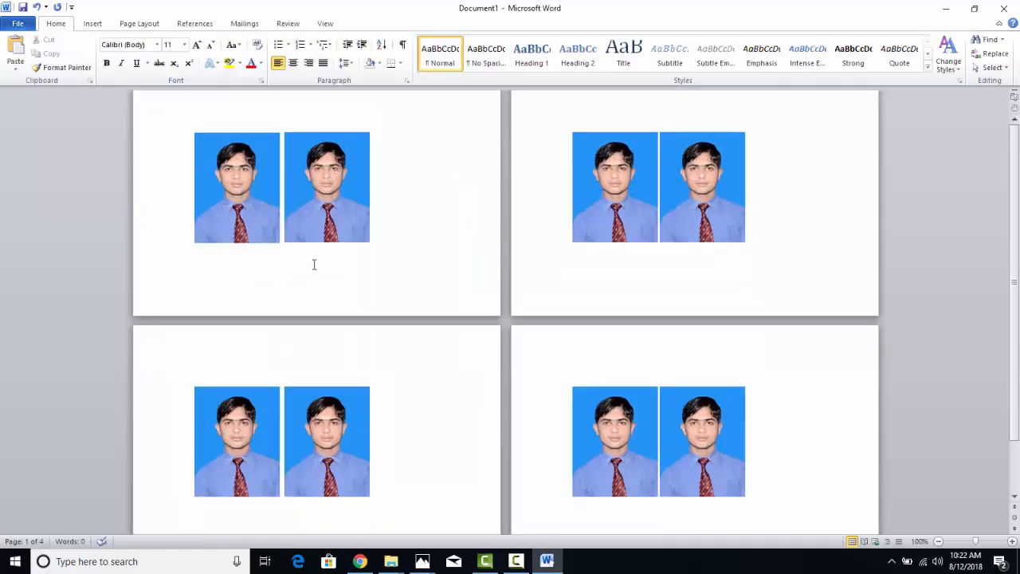
{"action": "left_click", "coordinate": [247, 223]}
{"action": "right_click", "coordinate": [247, 235]}
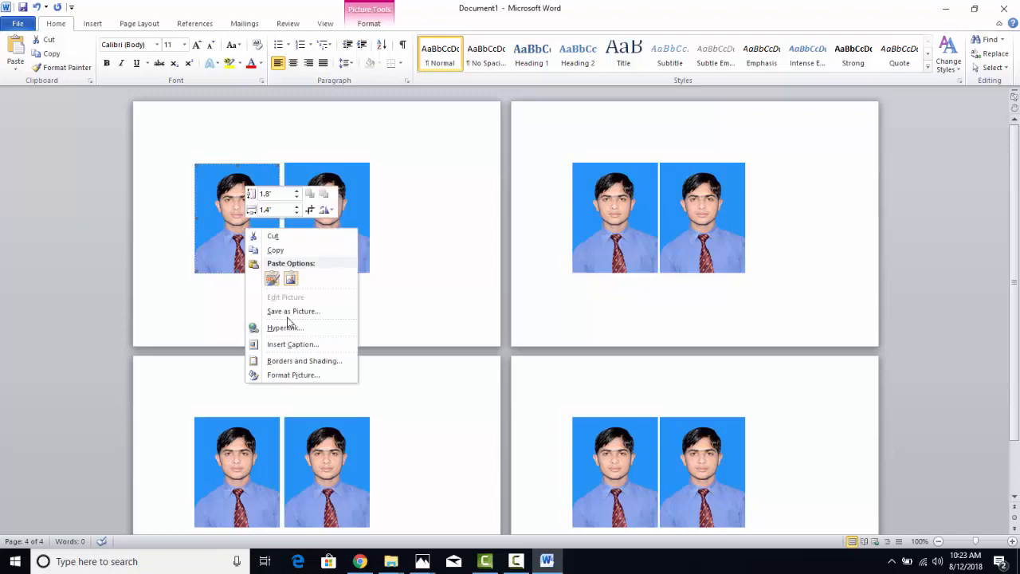
{"action": "left_click", "coordinate": [235, 222]}
{"action": "left_click_drag", "start_coordinate": [220, 228], "coordinate": [190, 143]}
{"action": "right_click", "coordinate": [216, 191]}
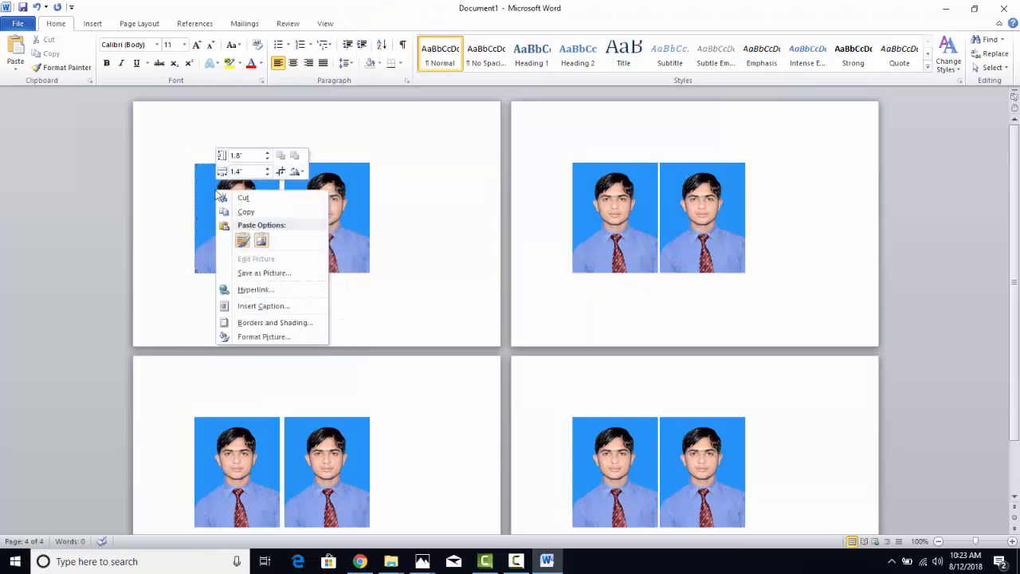
{"action": "key", "text": "Escape"}
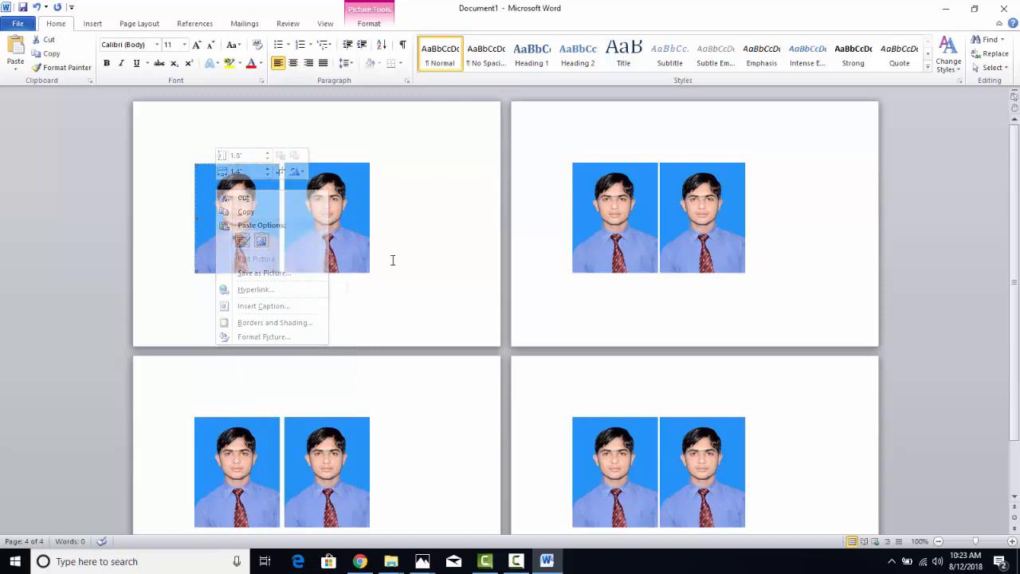
{"action": "scroll", "coordinate": [326, 218], "scroll_direction": "down", "scroll_amount": 2}
{"action": "scroll", "coordinate": [380, 363], "scroll_direction": "up", "scroll_amount": 2}
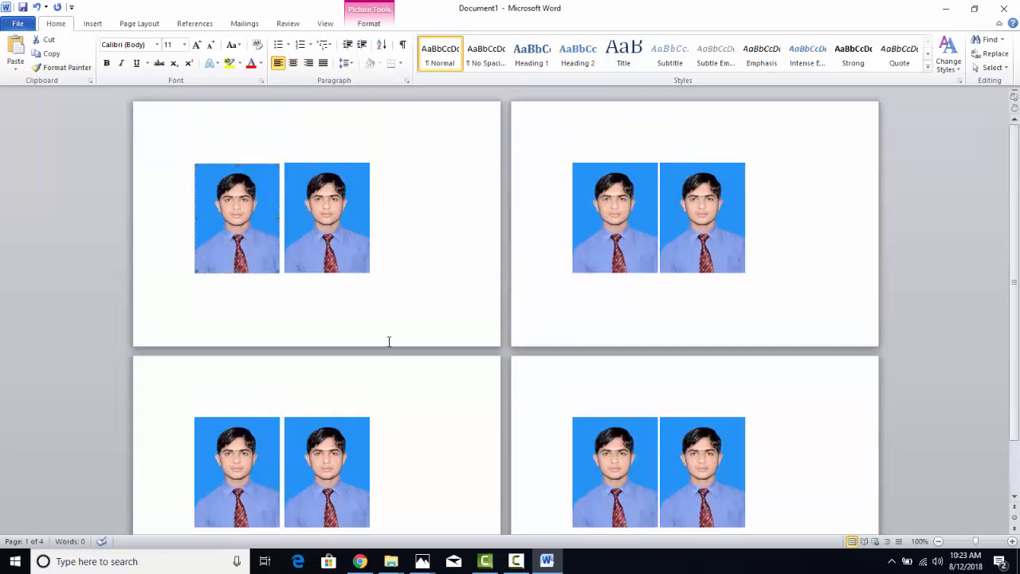
{"action": "left_click", "coordinate": [306, 255]}
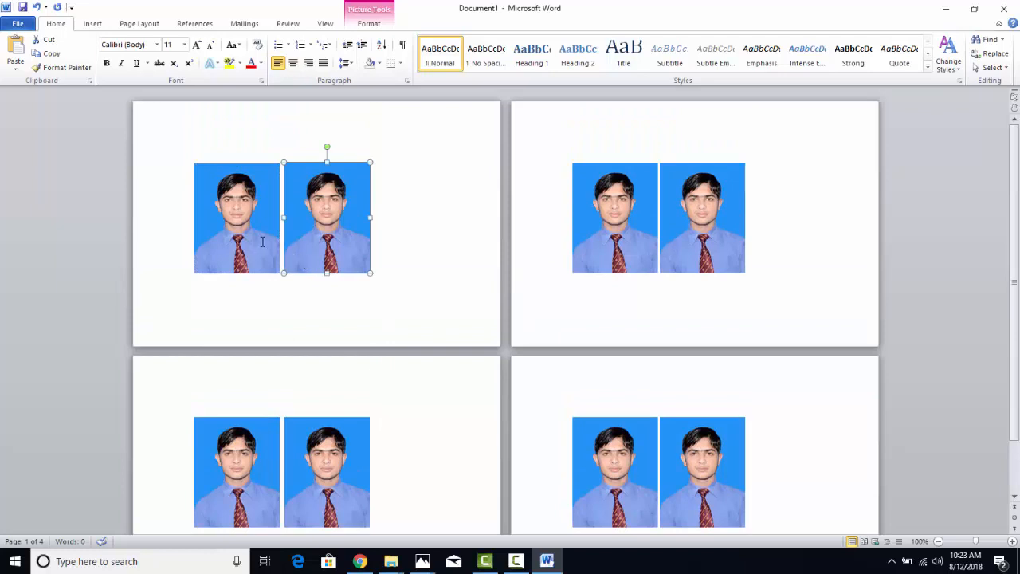
{"action": "right_click", "coordinate": [238, 223]}
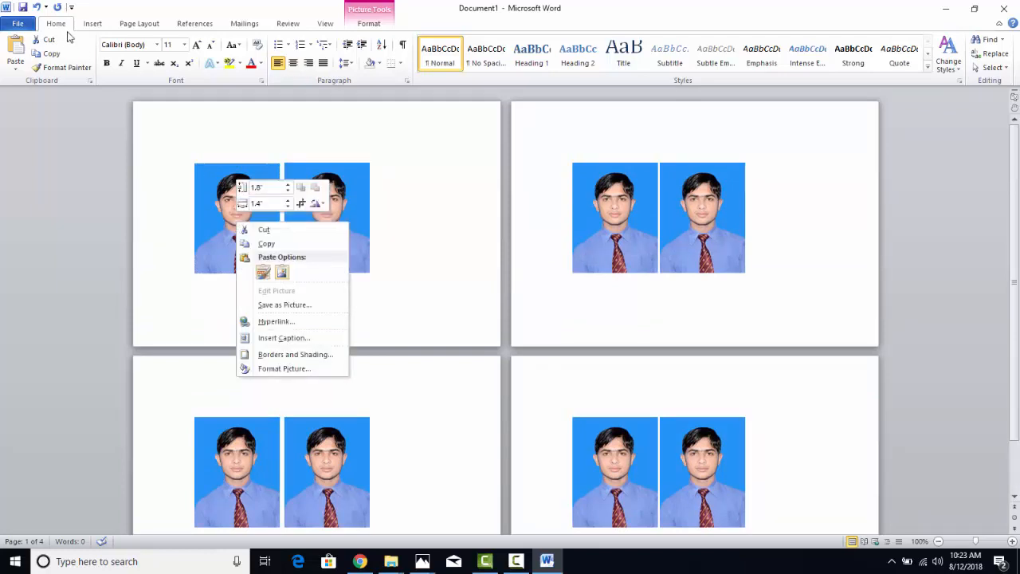
Review the pages-per-sheet options in the print settings and return to the document
{"action": "left_click", "coordinate": [23, 26]}
{"action": "left_click", "coordinate": [50, 193]}
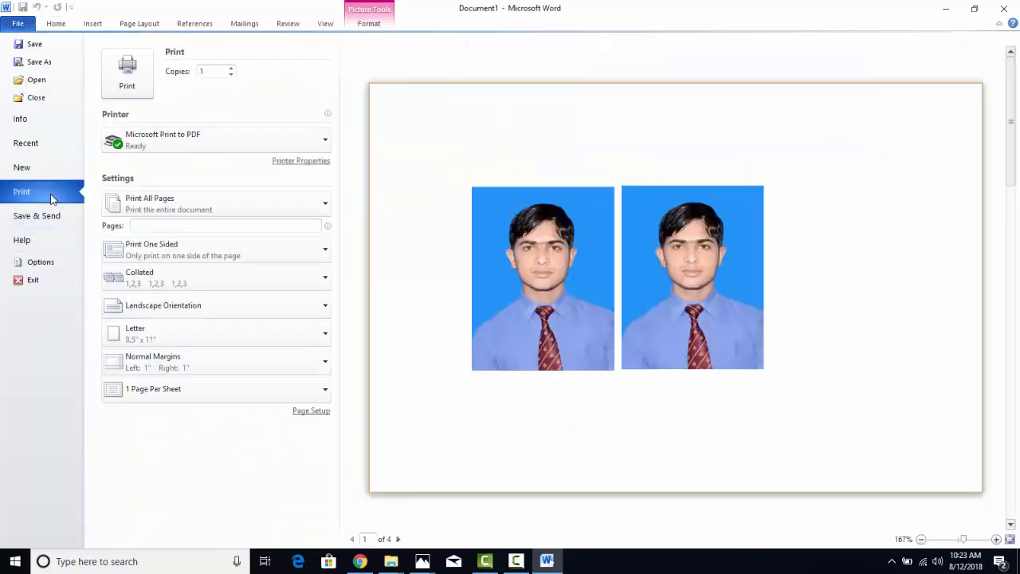
{"action": "left_click", "coordinate": [175, 391]}
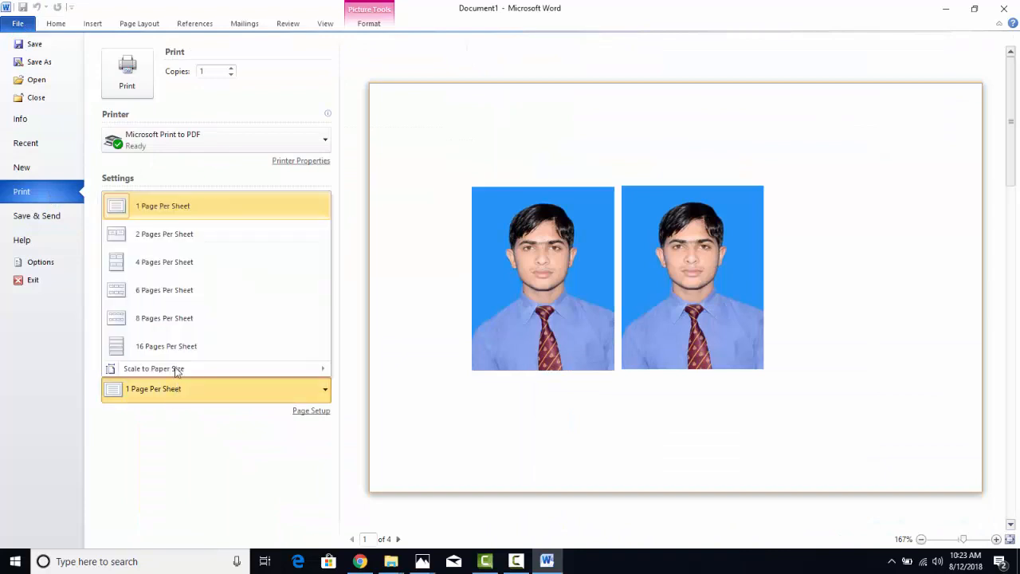
{"action": "left_click", "coordinate": [179, 483]}
{"action": "left_click", "coordinate": [56, 24]}
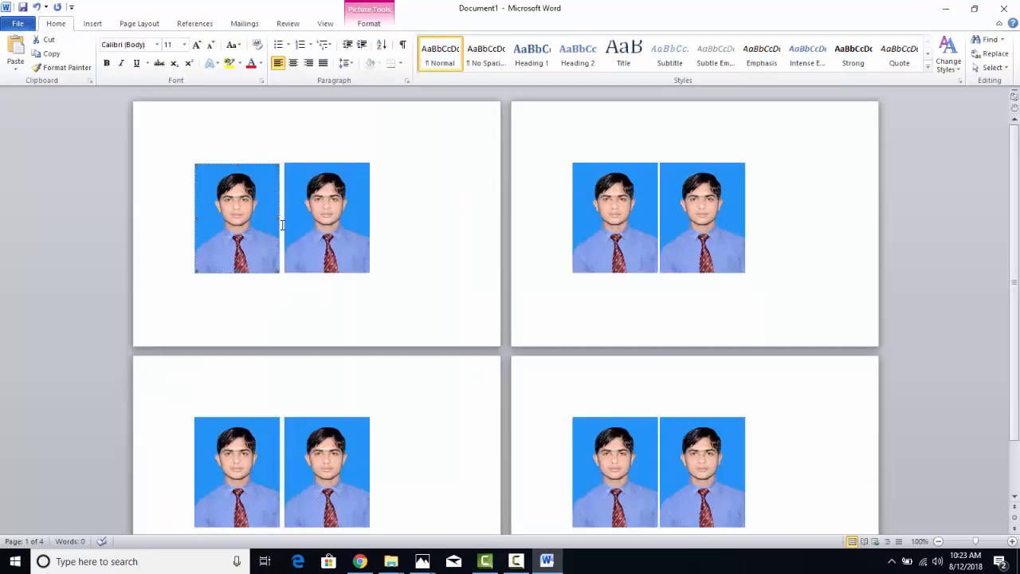
{"action": "right_click", "coordinate": [247, 218]}
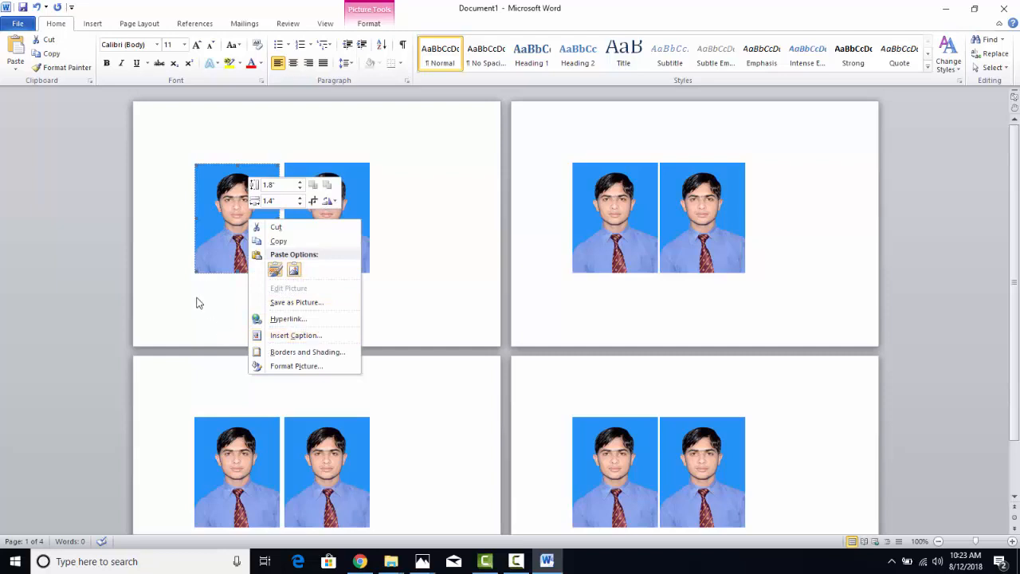
{"action": "left_click", "coordinate": [239, 237]}
{"action": "double_click", "coordinate": [237, 237]}
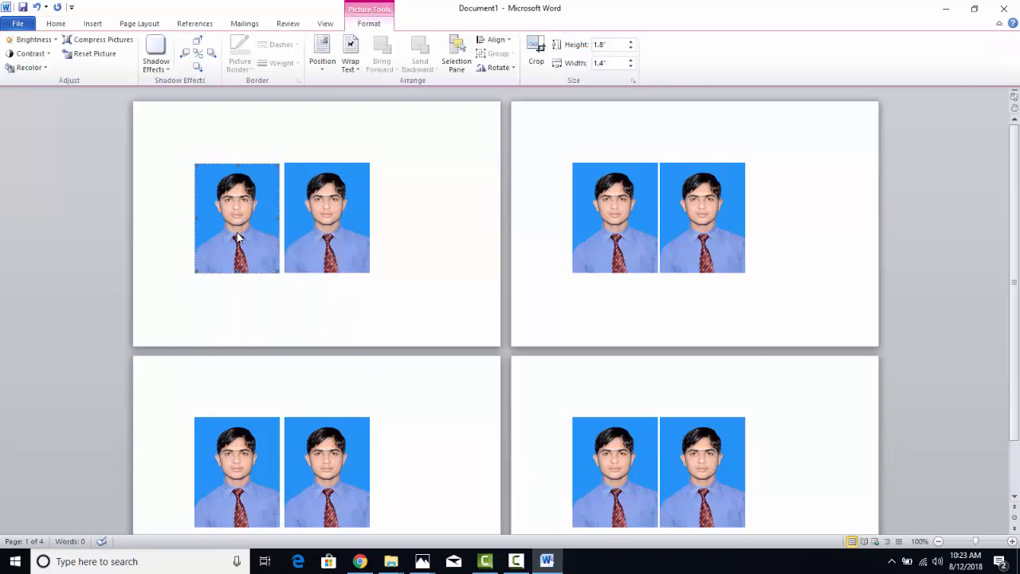
{"action": "left_click_drag", "start_coordinate": [237, 233], "coordinate": [216, 216]}
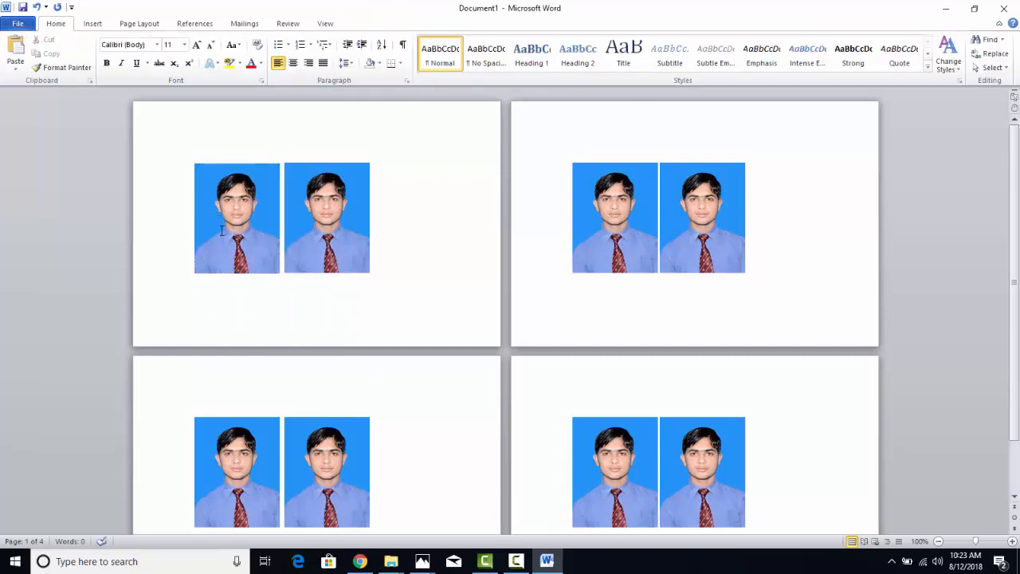
{"action": "double_click", "coordinate": [222, 231]}
{"action": "right_click", "coordinate": [222, 231]}
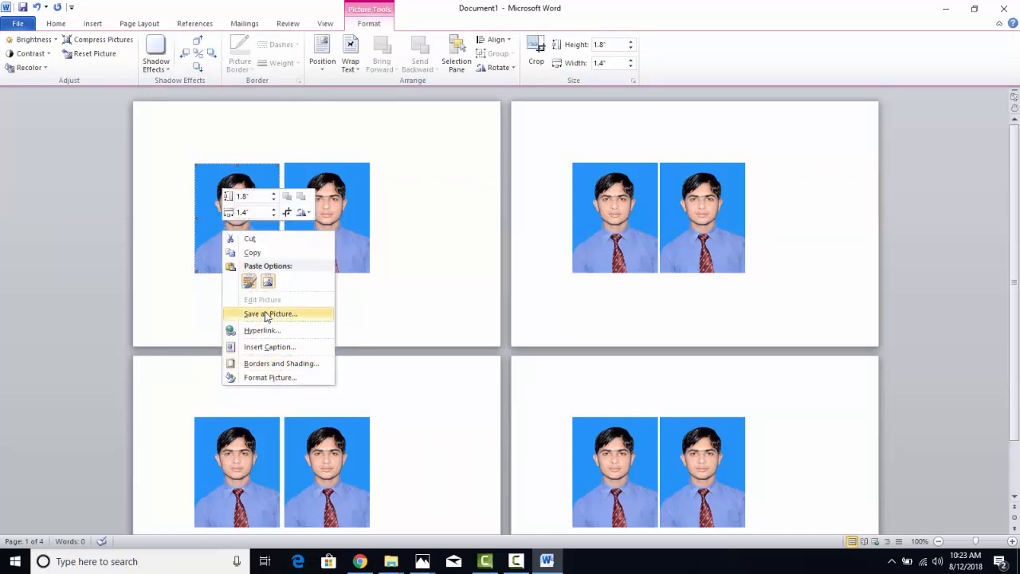
{"action": "left_click", "coordinate": [200, 249]}
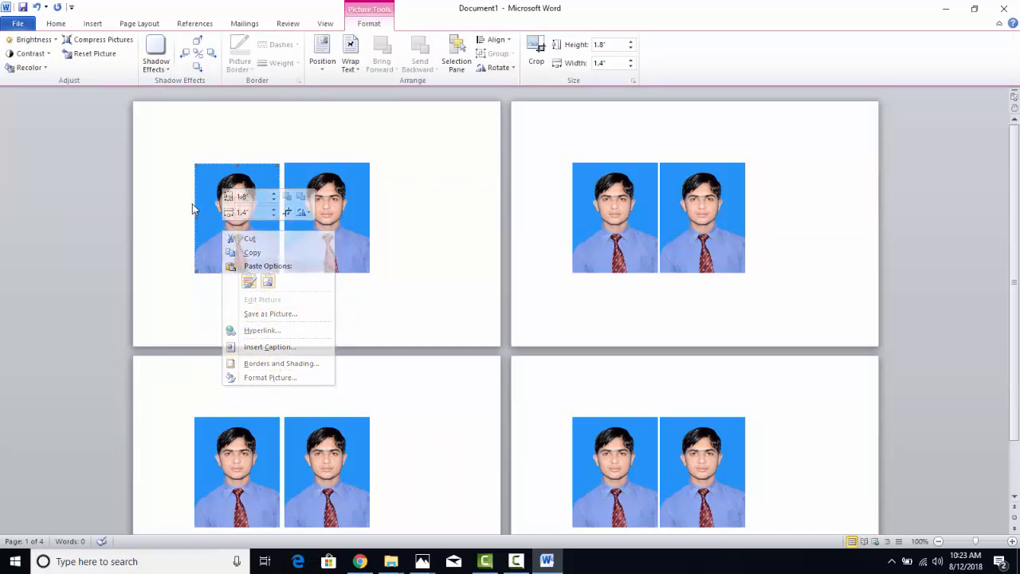
{"action": "double_click", "coordinate": [202, 147]}
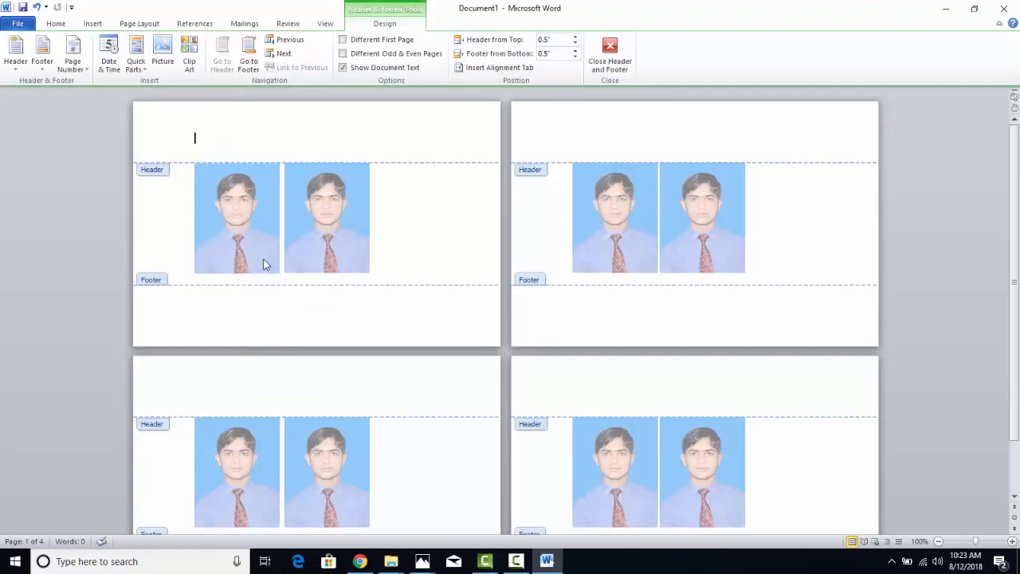
{"action": "double_click", "coordinate": [299, 246]}
{"action": "left_click_drag", "start_coordinate": [324, 249], "coordinate": [358, 145]}
{"action": "left_click", "coordinate": [239, 213]}
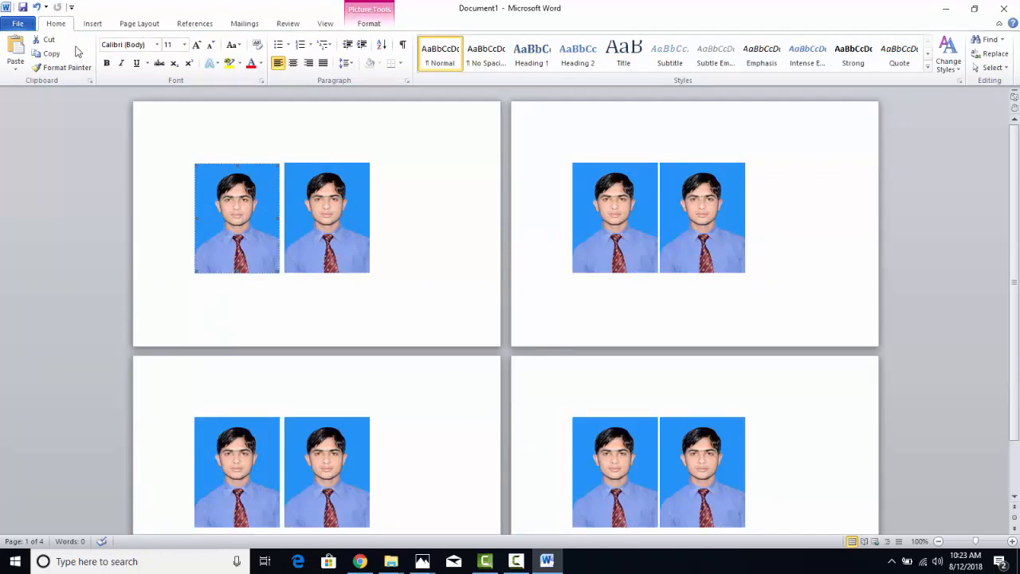
Review the available paper sizes in the print settings
{"action": "left_click", "coordinate": [24, 25]}
{"action": "left_click", "coordinate": [39, 193]}
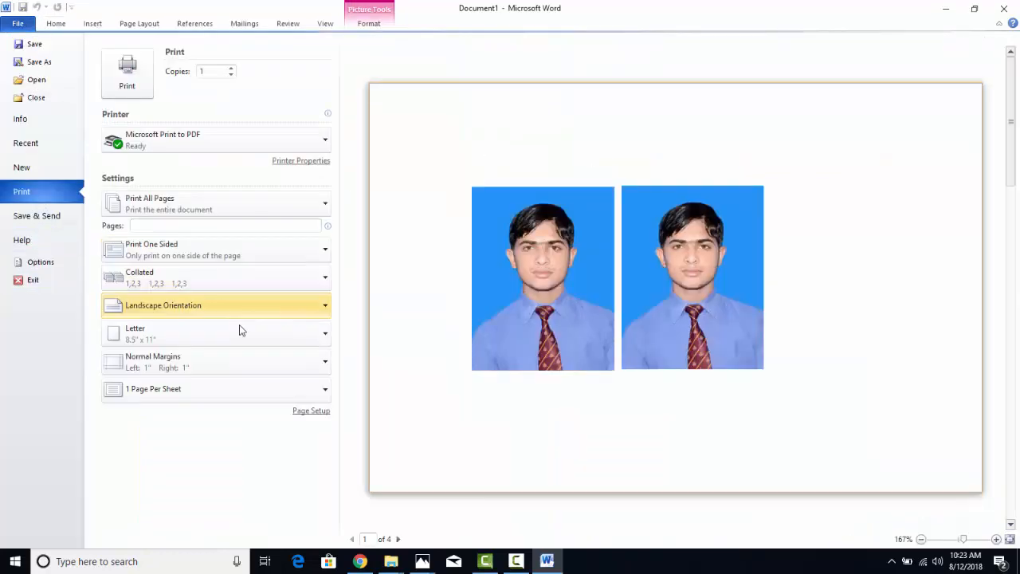
{"action": "left_click", "coordinate": [214, 338]}
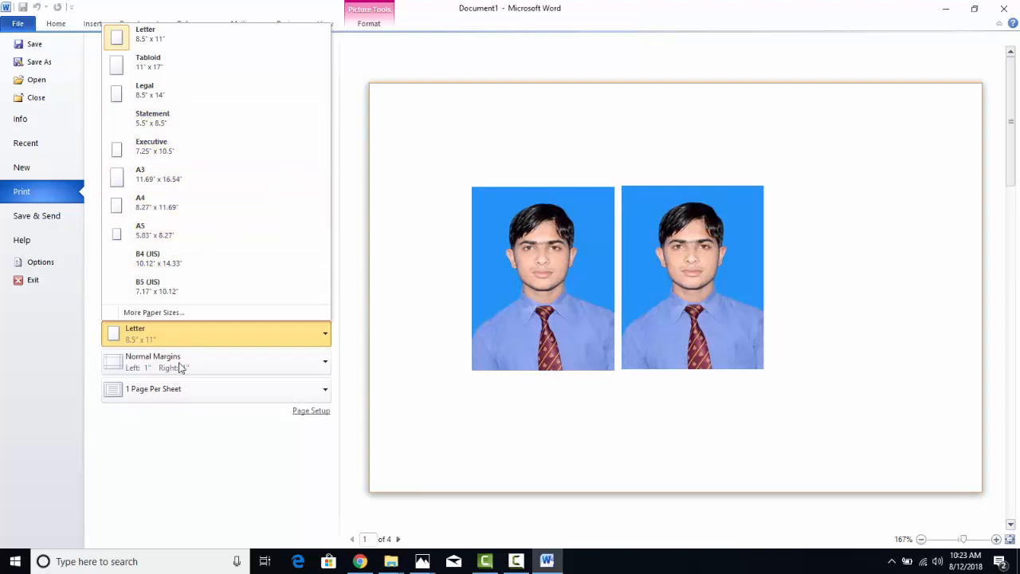
{"action": "left_click", "coordinate": [170, 441]}
Select Send To OneNote 2010 as the printer and return to the document
{"action": "left_click", "coordinate": [199, 138]}
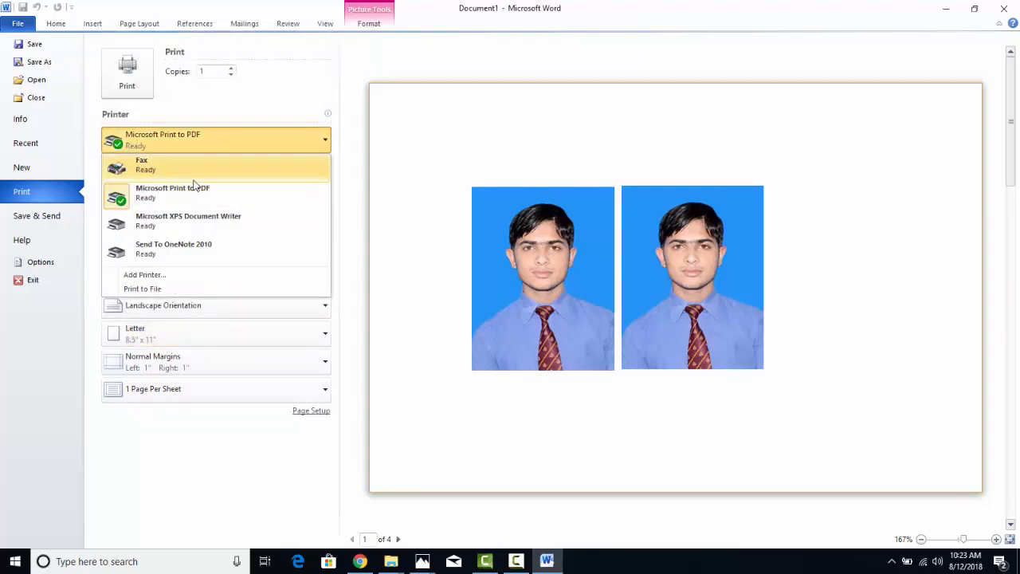
{"action": "left_click", "coordinate": [190, 262]}
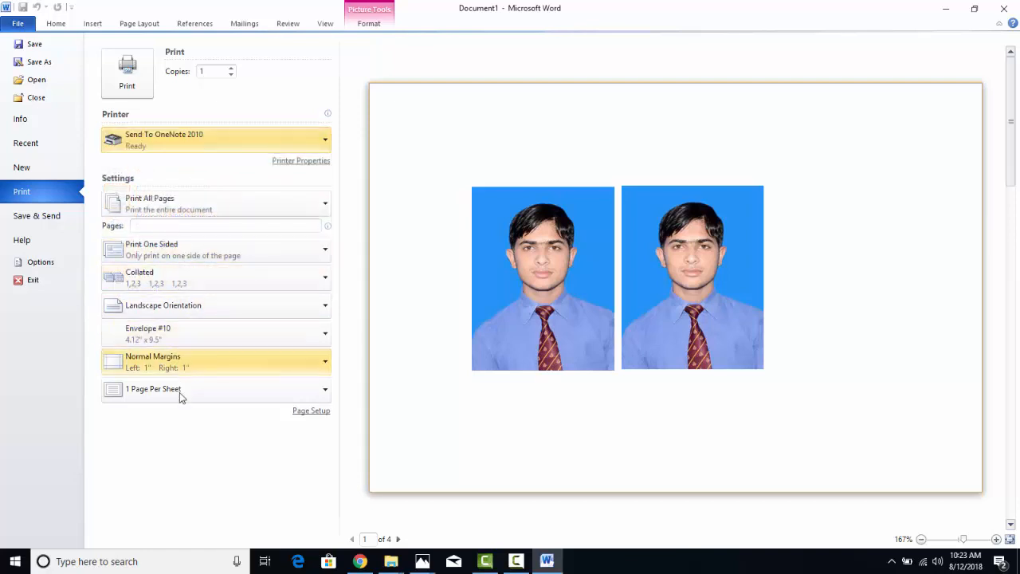
{"action": "left_click", "coordinate": [56, 24]}
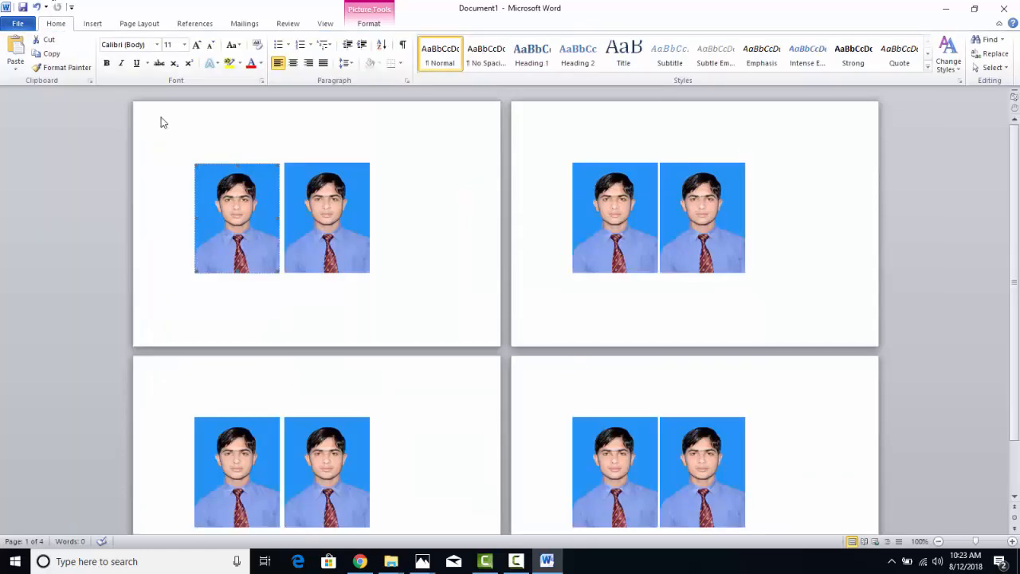
{"action": "double_click", "coordinate": [227, 194]}
{"action": "left_click", "coordinate": [199, 154]}
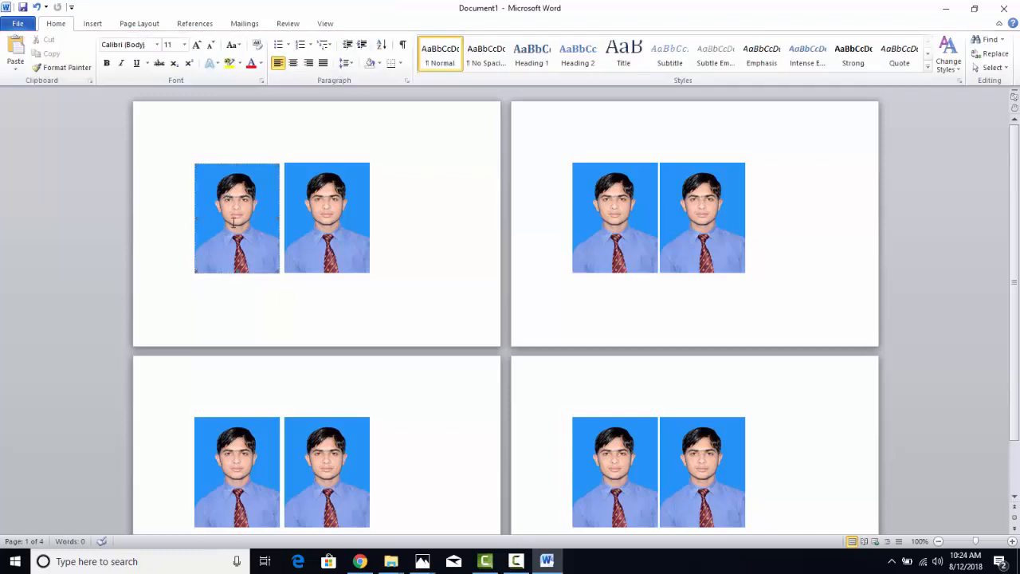
{"action": "right_click", "coordinate": [233, 221]}
{"action": "left_click", "coordinate": [222, 224]}
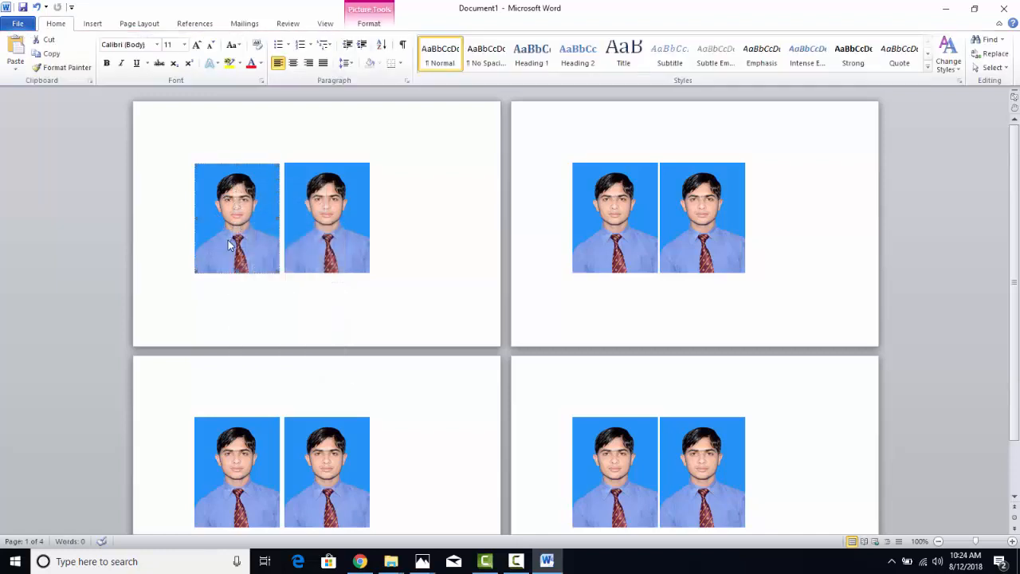
{"action": "left_click", "coordinate": [337, 247]}
{"action": "left_click", "coordinate": [582, 269]}
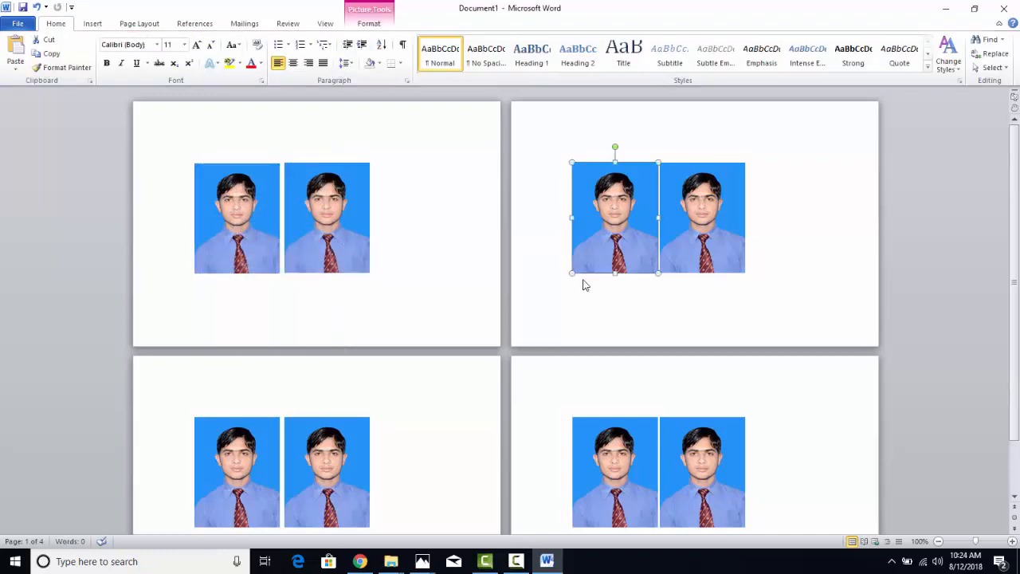
Save the photo sheet as a Word Document named Doc1 in the Documents folder
{"action": "left_click", "coordinate": [22, 6]}
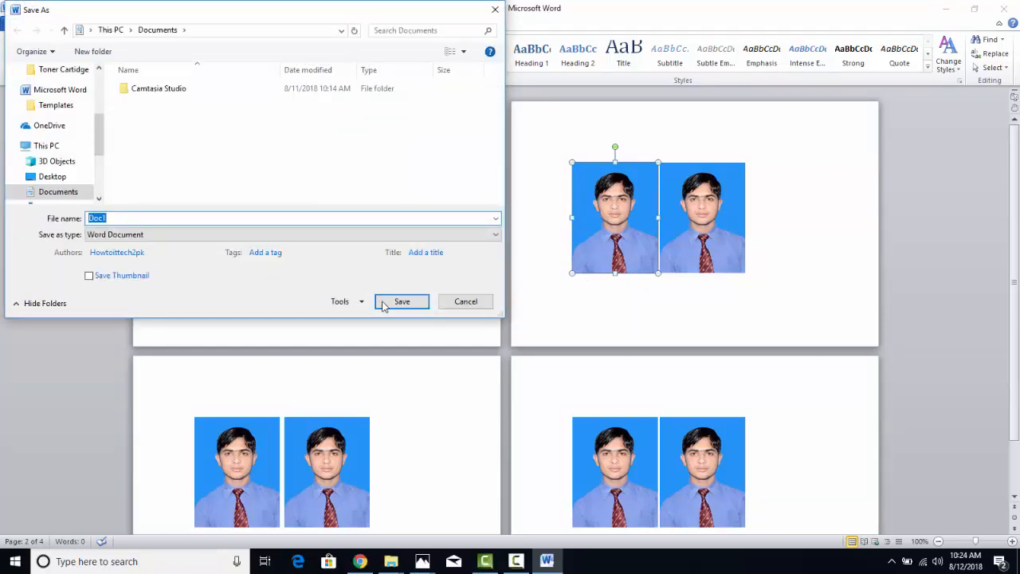
{"action": "left_click", "coordinate": [385, 306]}
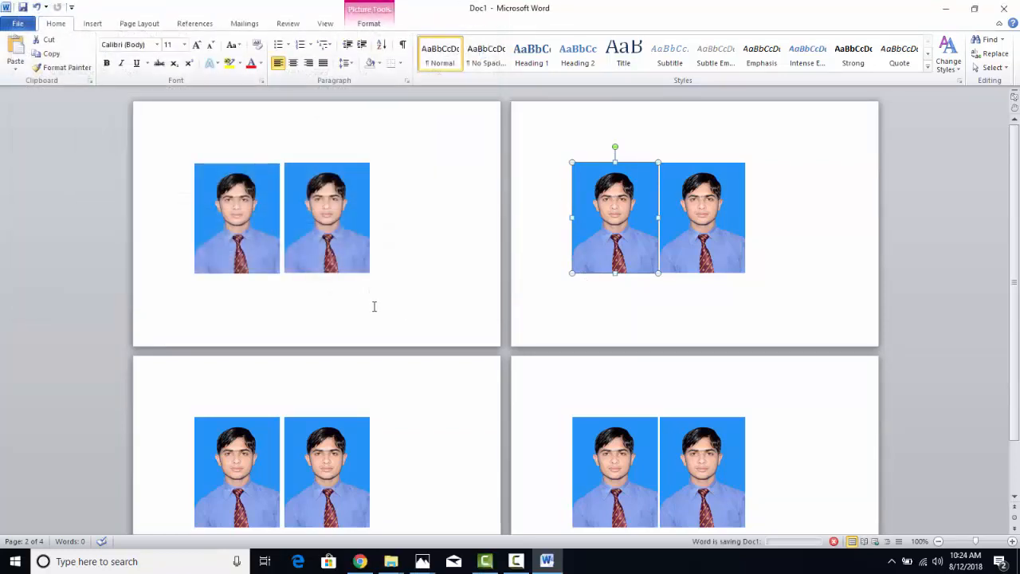
{"action": "right_click", "coordinate": [255, 237]}
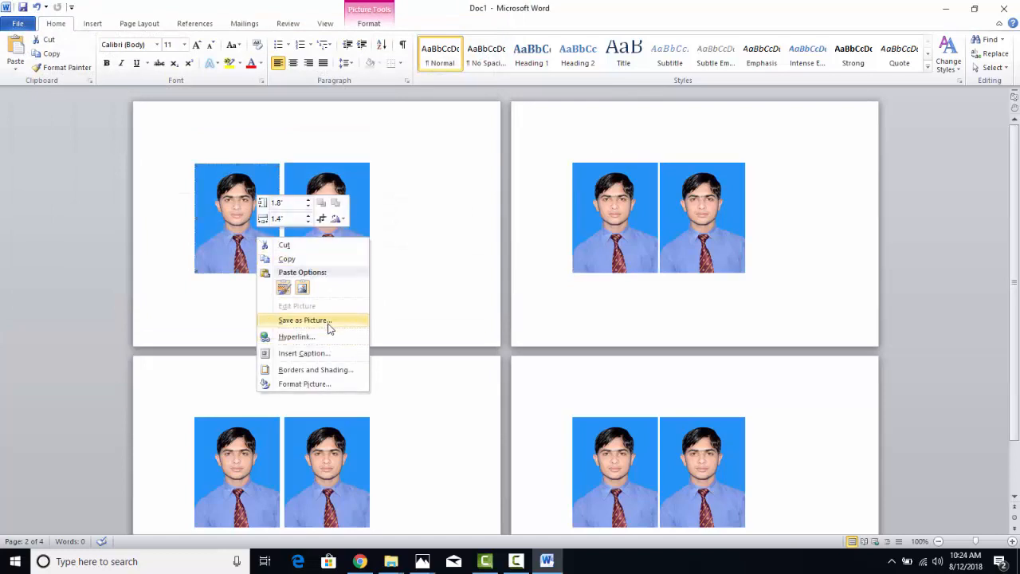
{"action": "left_click", "coordinate": [342, 461]}
{"action": "scroll", "coordinate": [355, 454], "scroll_direction": "down", "scroll_amount": 1}
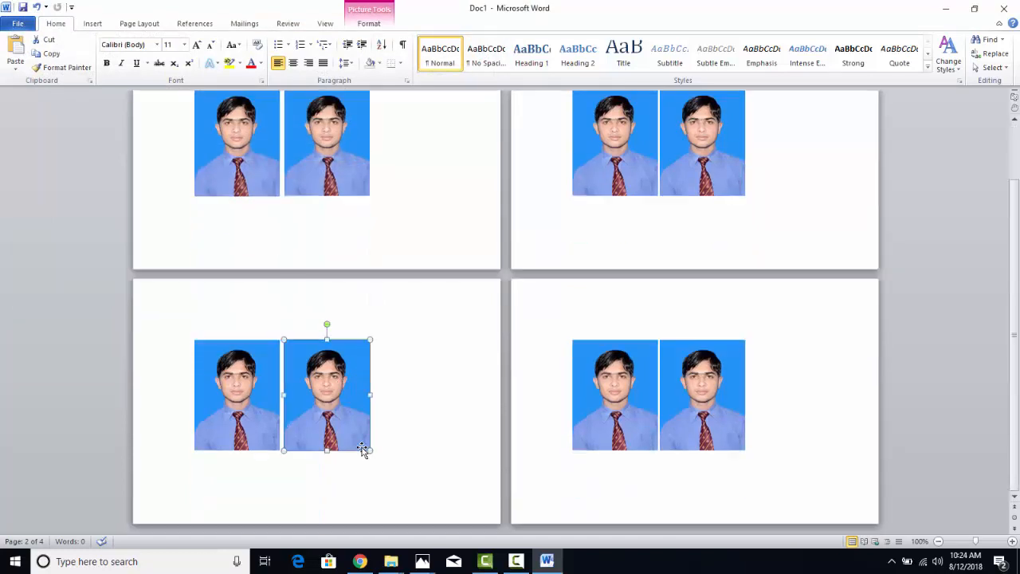
{"action": "scroll", "coordinate": [376, 439], "scroll_direction": "up", "scroll_amount": 1}
{"action": "left_click_drag", "start_coordinate": [351, 246], "coordinate": [315, 152]}
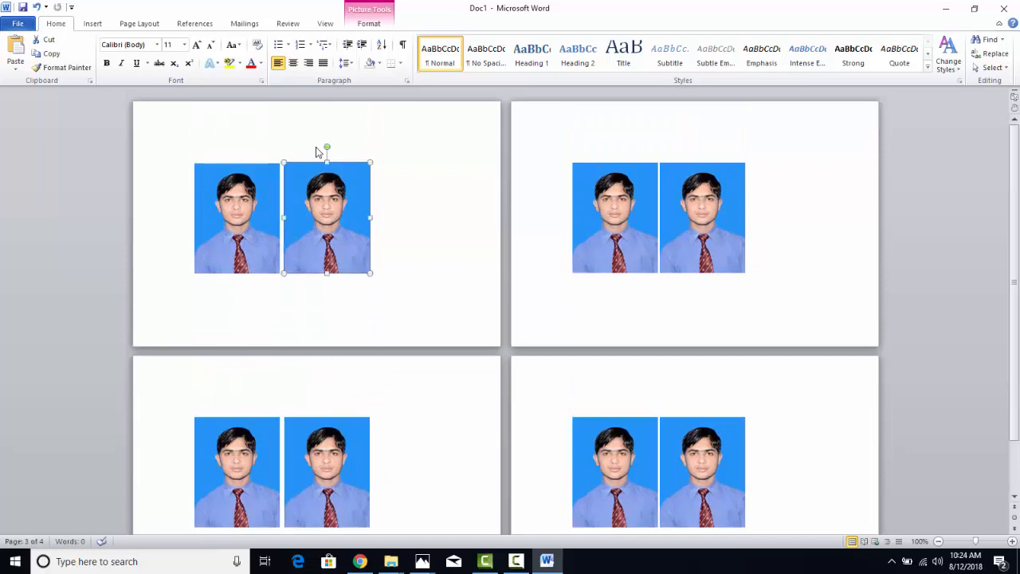
{"action": "right_click", "coordinate": [255, 195]}
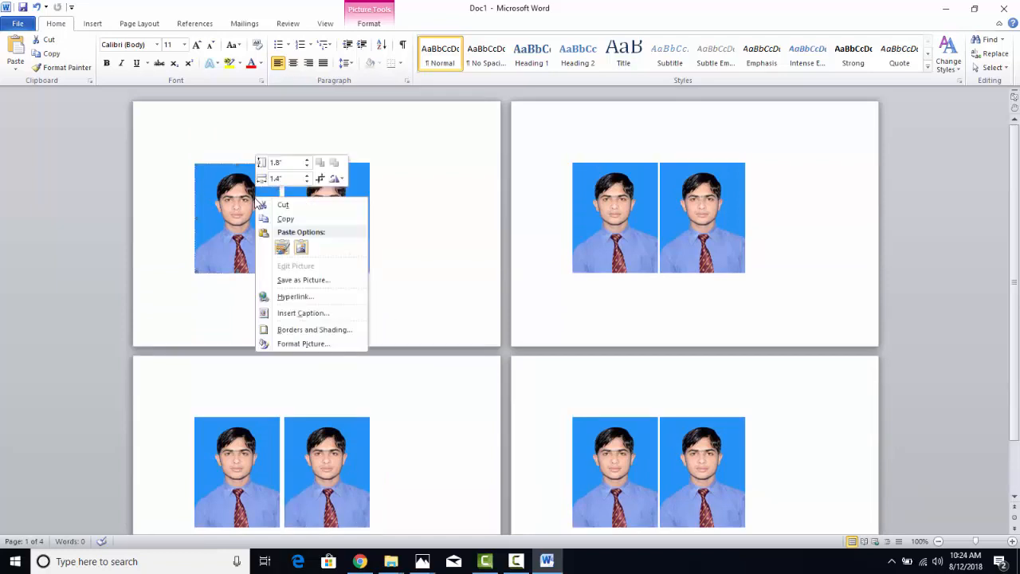
{"action": "left_click", "coordinate": [299, 249]}
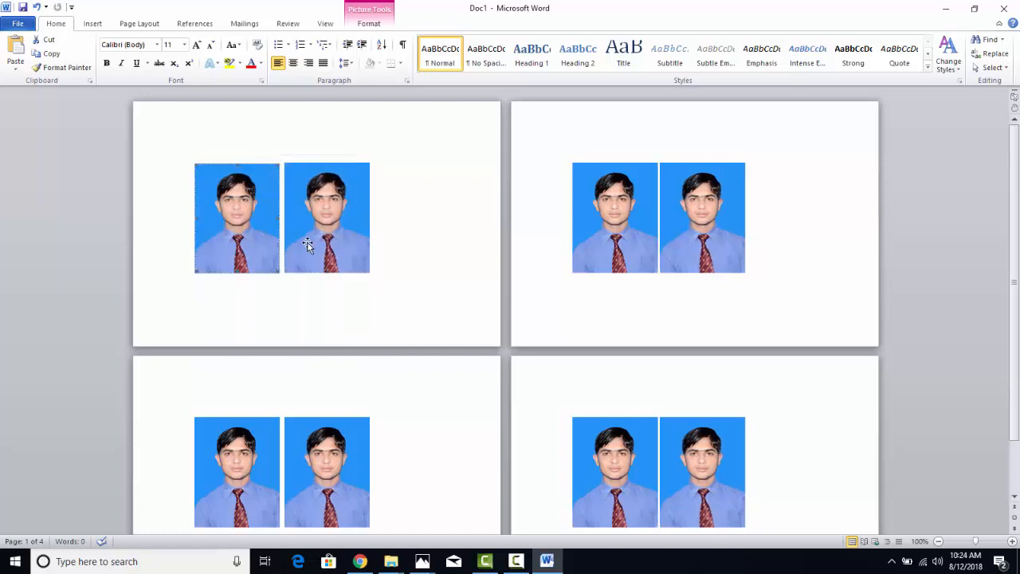
Delete the extra photos across all pages, keeping only one photo on the first page
{"action": "left_click_drag", "start_coordinate": [353, 257], "coordinate": [357, 257]}
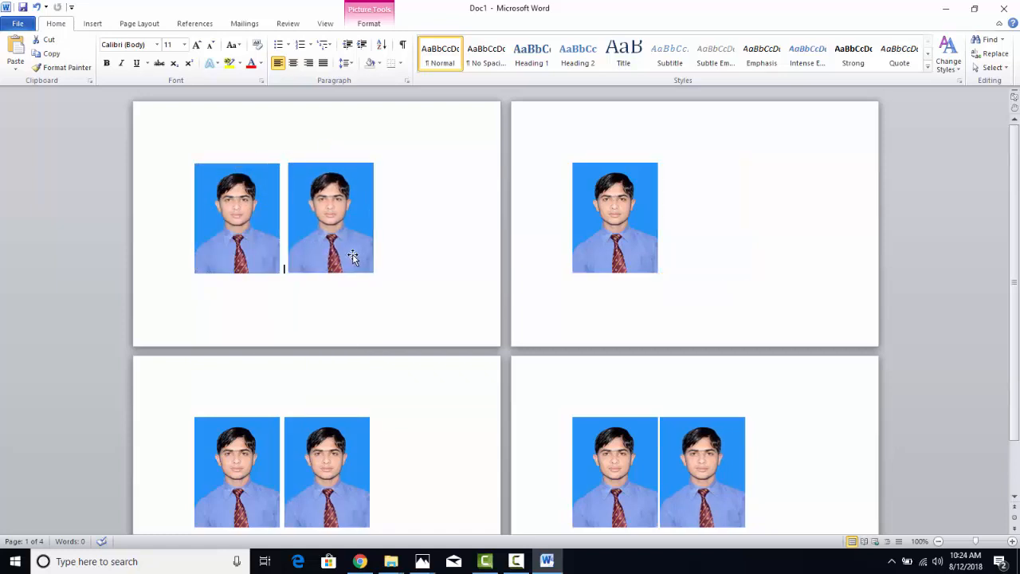
{"action": "left_click", "coordinate": [481, 213]}
{"action": "left_click", "coordinate": [335, 242]}
{"action": "left_click", "coordinate": [552, 265]}
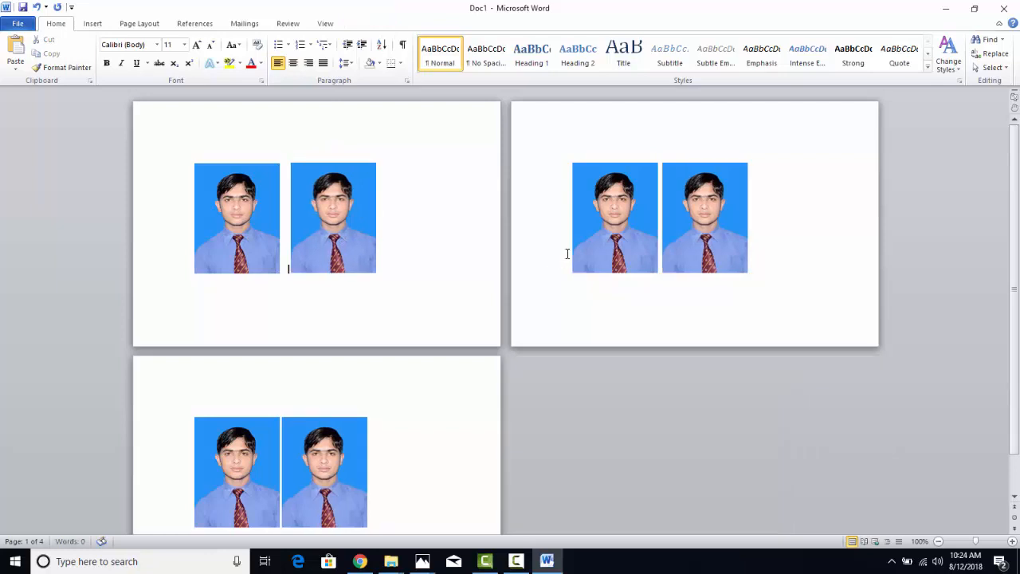
{"action": "left_click", "coordinate": [592, 244]}
{"action": "left_click_drag", "start_coordinate": [592, 244], "coordinate": [618, 245]}
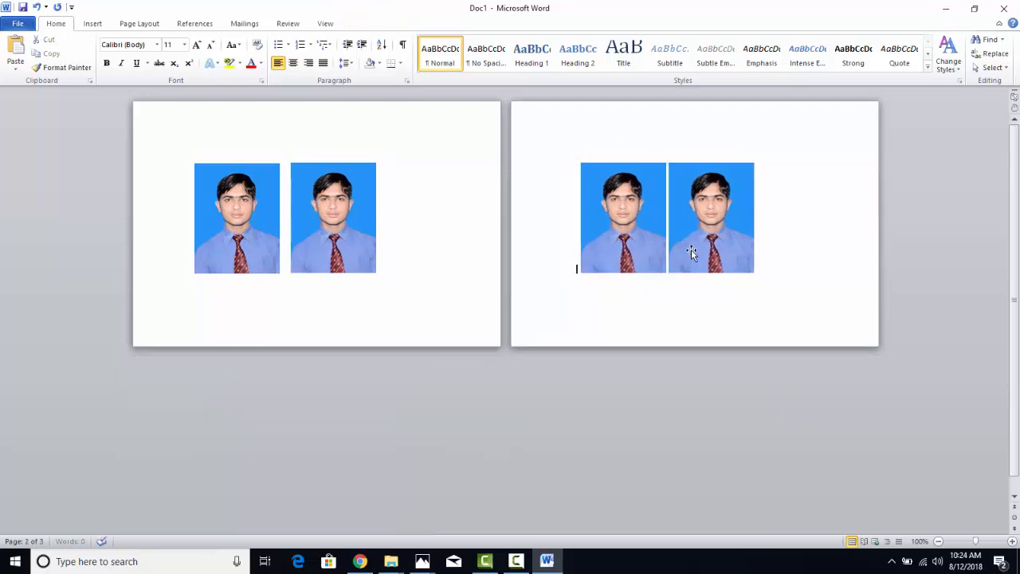
{"action": "left_click", "coordinate": [691, 249]}
{"action": "key", "text": "Delete"}
{"action": "left_click", "coordinate": [630, 247]}
{"action": "key", "text": "Delete"}
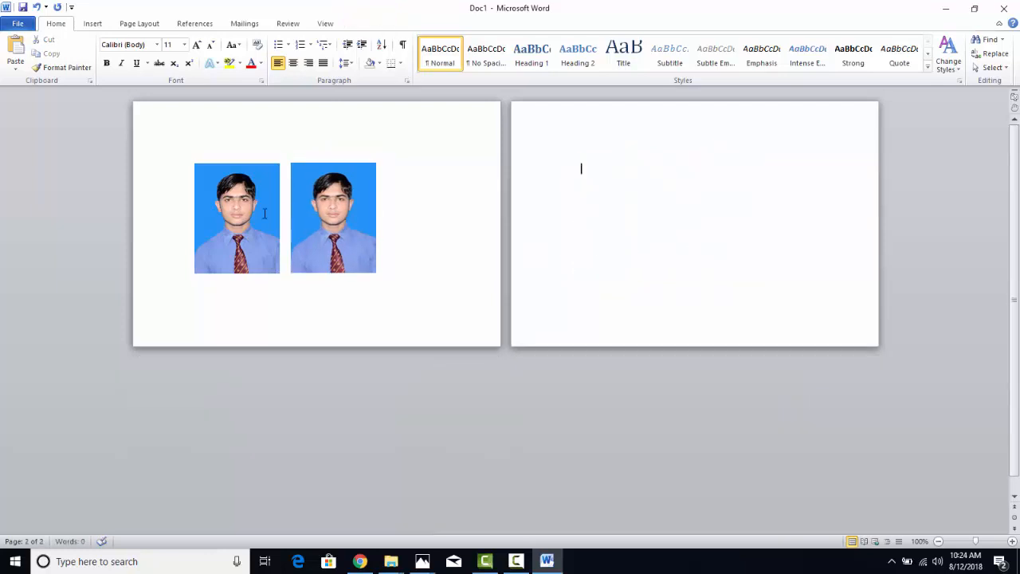
{"action": "left_click", "coordinate": [263, 219]}
{"action": "key", "text": "Delete"}
Try to move the remaining photo toward the page's upper-left corner
{"action": "left_click_drag", "start_coordinate": [277, 223], "coordinate": [193, 147]}
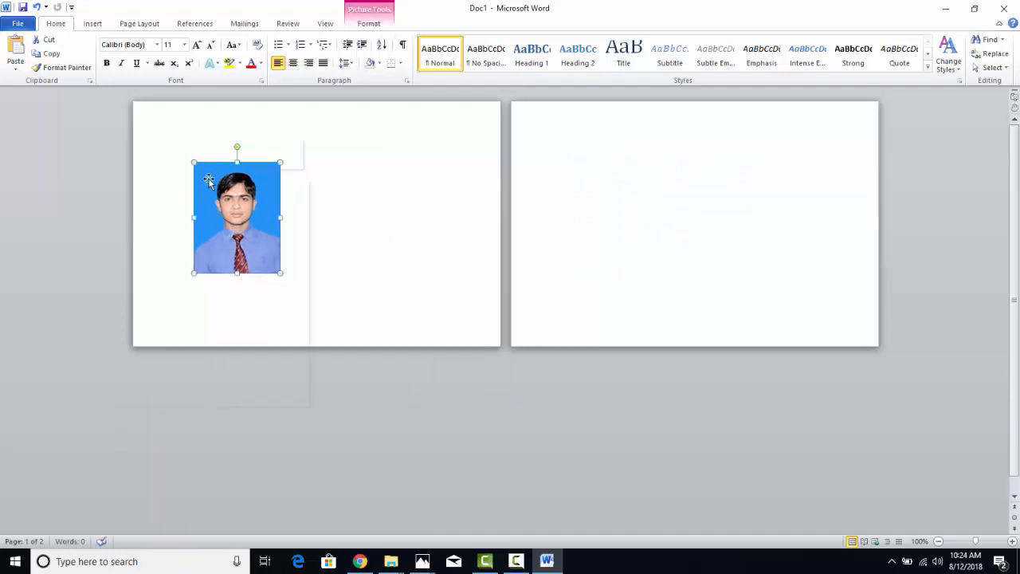
{"action": "right_click", "coordinate": [209, 179]}
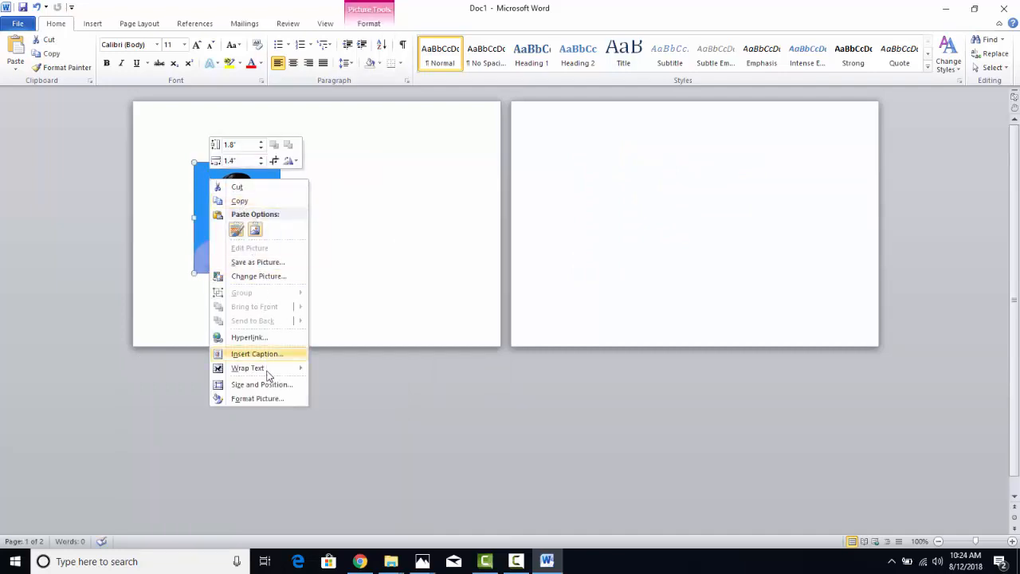
{"action": "mouse_move", "coordinate": [268, 373]}
{"action": "left_click", "coordinate": [341, 242]}
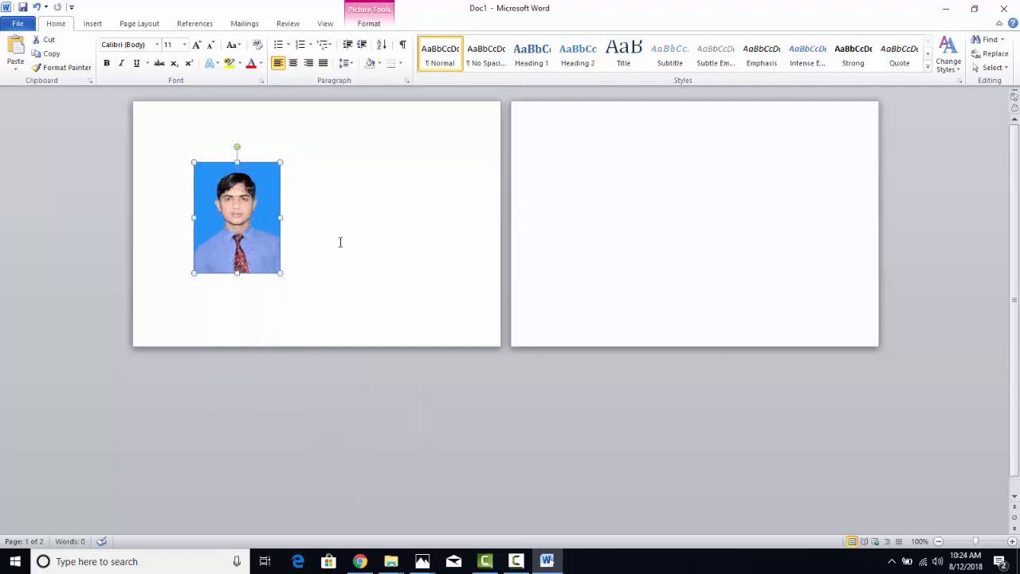
{"action": "left_click", "coordinate": [342, 241]}
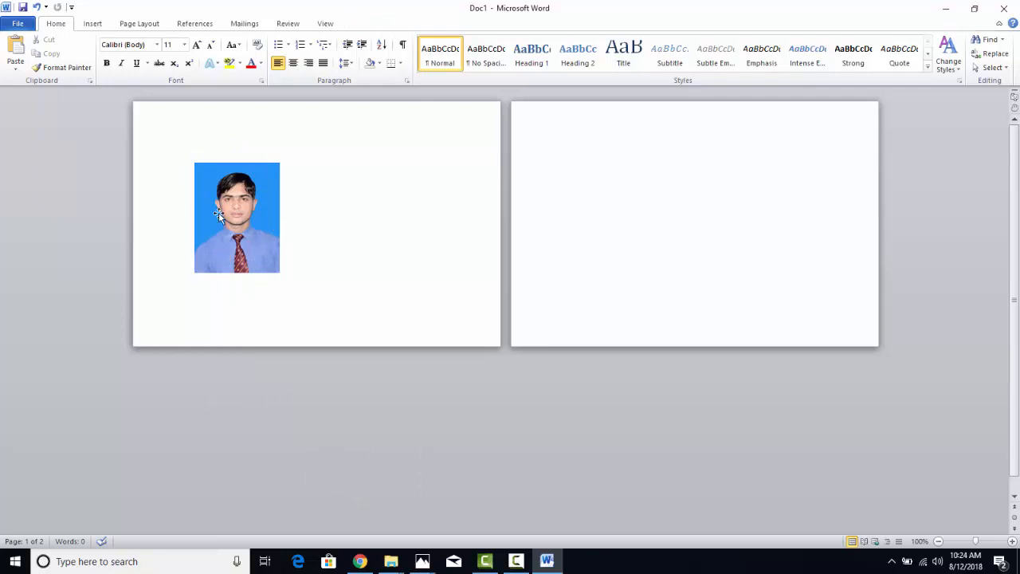
Remove the blank second page so the document has a single page
{"action": "left_click", "coordinate": [548, 166]}
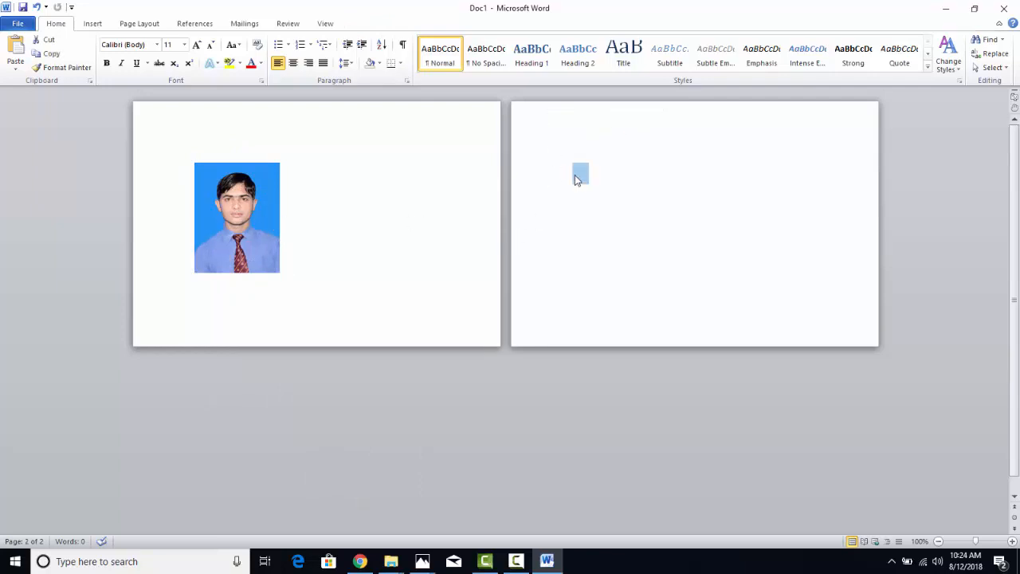
{"action": "left_click", "coordinate": [576, 175]}
{"action": "key", "text": "ctrl+z"}
{"action": "key", "text": "BackSpace"}
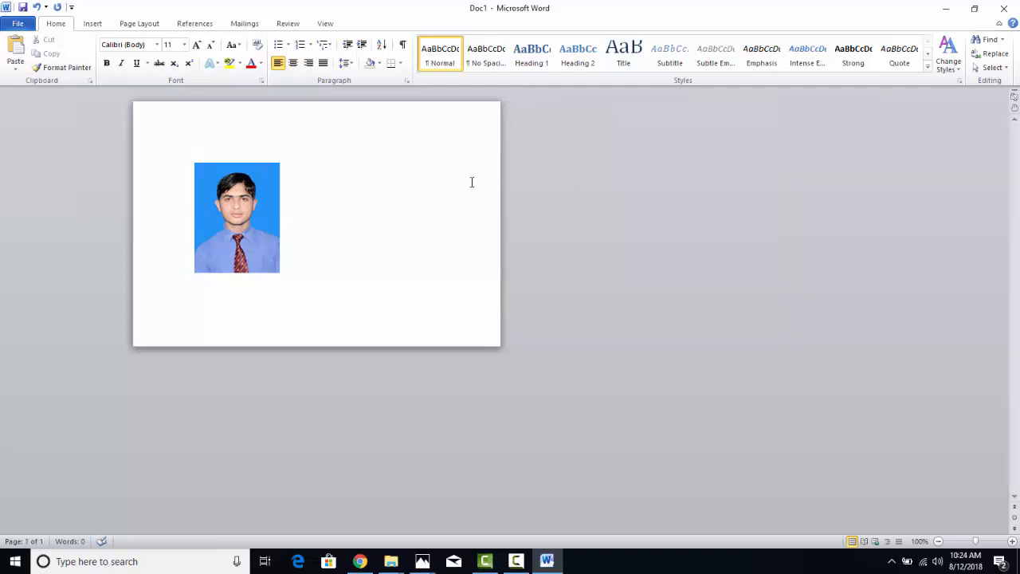
Set the photo's text wrapping to In Front of Text and move it to the page's upper-left corner
{"action": "right_click", "coordinate": [267, 224]}
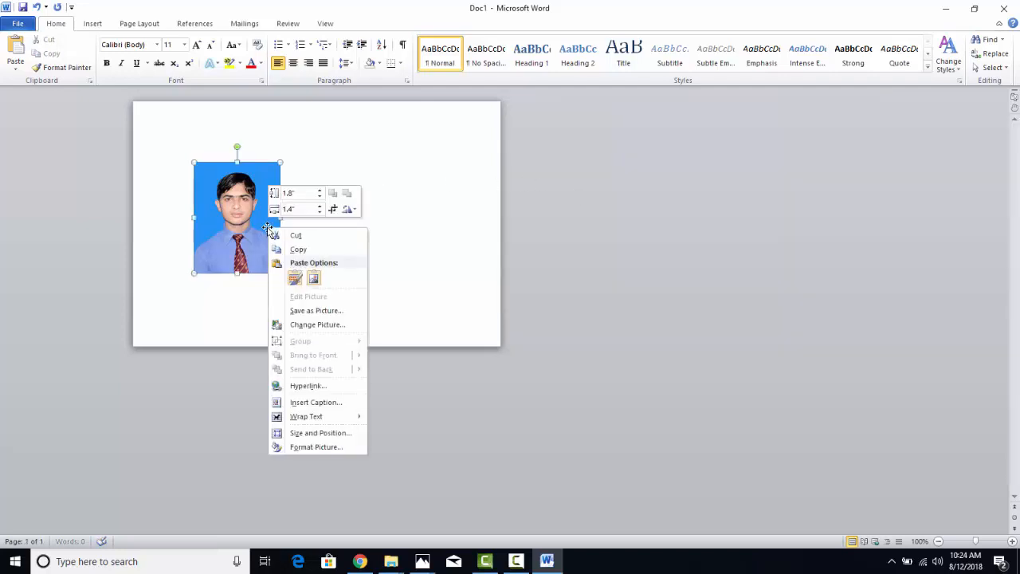
{"action": "mouse_move", "coordinate": [310, 421]}
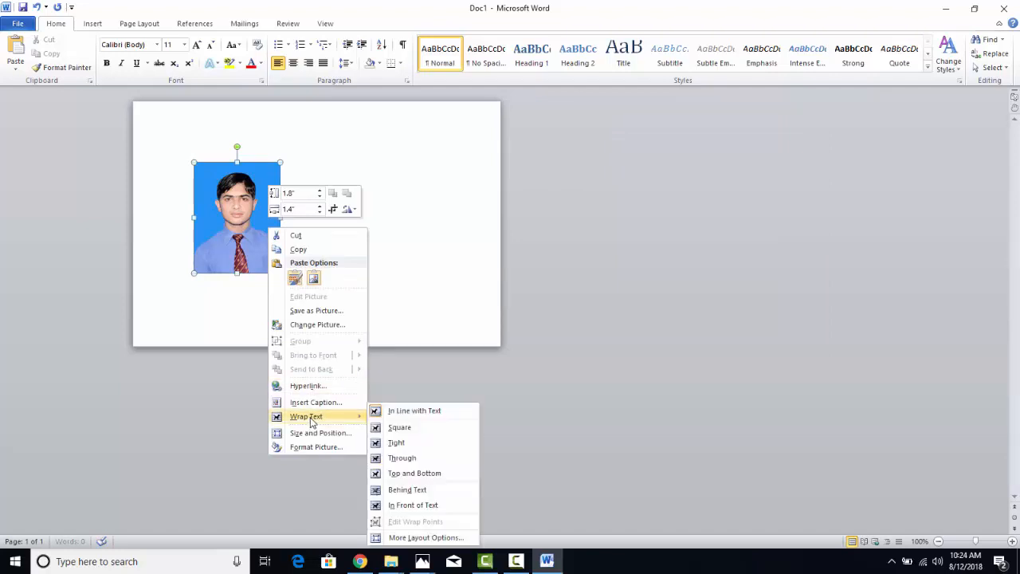
{"action": "left_click", "coordinate": [444, 508]}
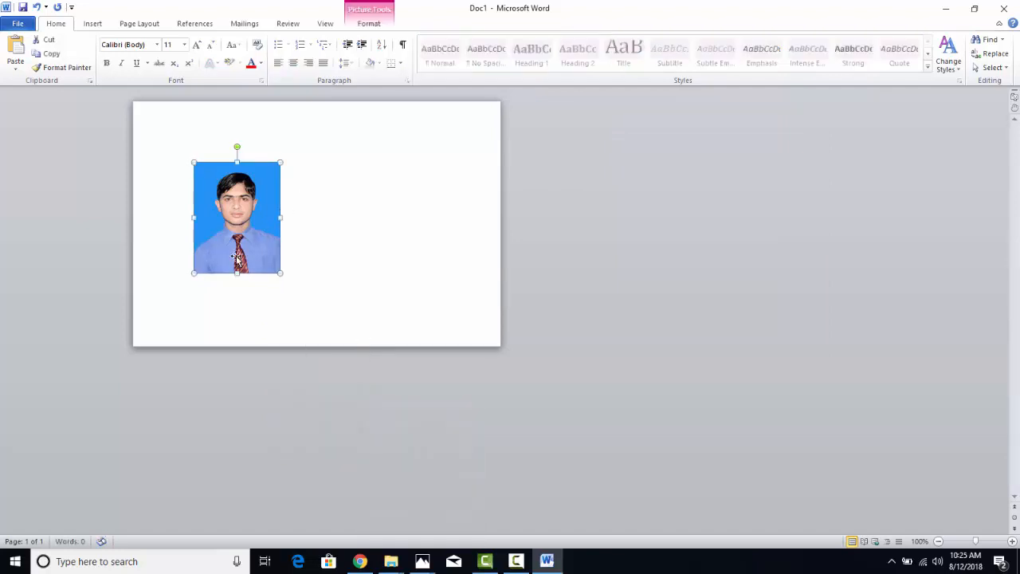
{"action": "left_click_drag", "start_coordinate": [232, 252], "coordinate": [180, 198]}
Copy the photo, paste it with Keep Source Formatting, and place the copy directly beside the original
{"action": "right_click", "coordinate": [188, 193]}
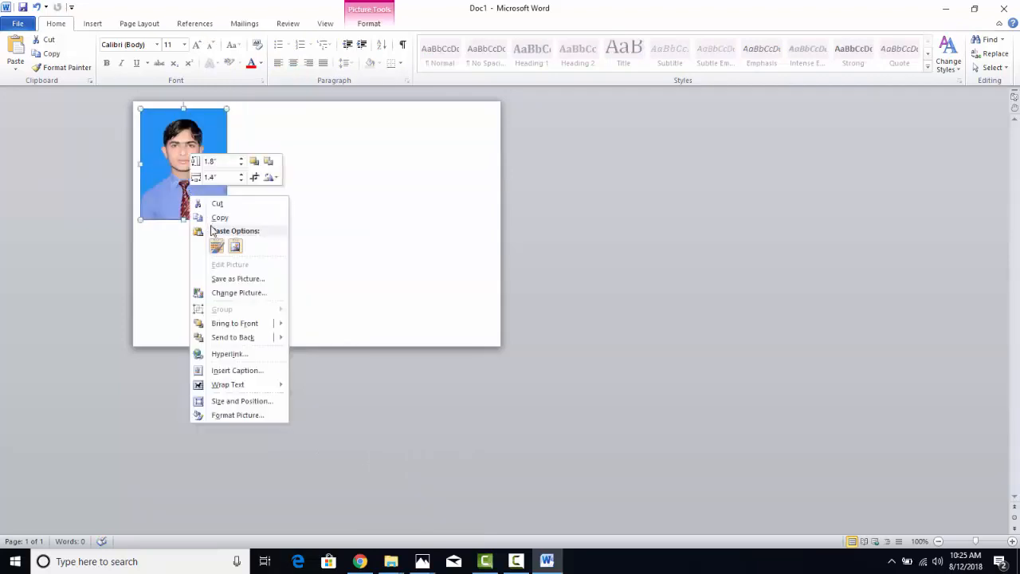
{"action": "right_click", "coordinate": [277, 164]}
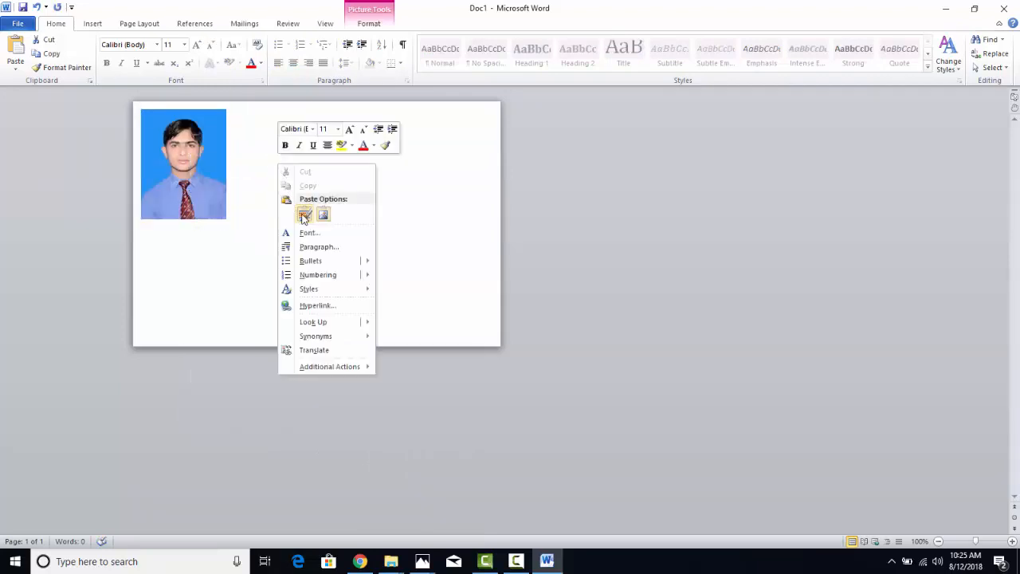
{"action": "left_click", "coordinate": [304, 214]}
{"action": "left_click_drag", "start_coordinate": [216, 186], "coordinate": [303, 180]}
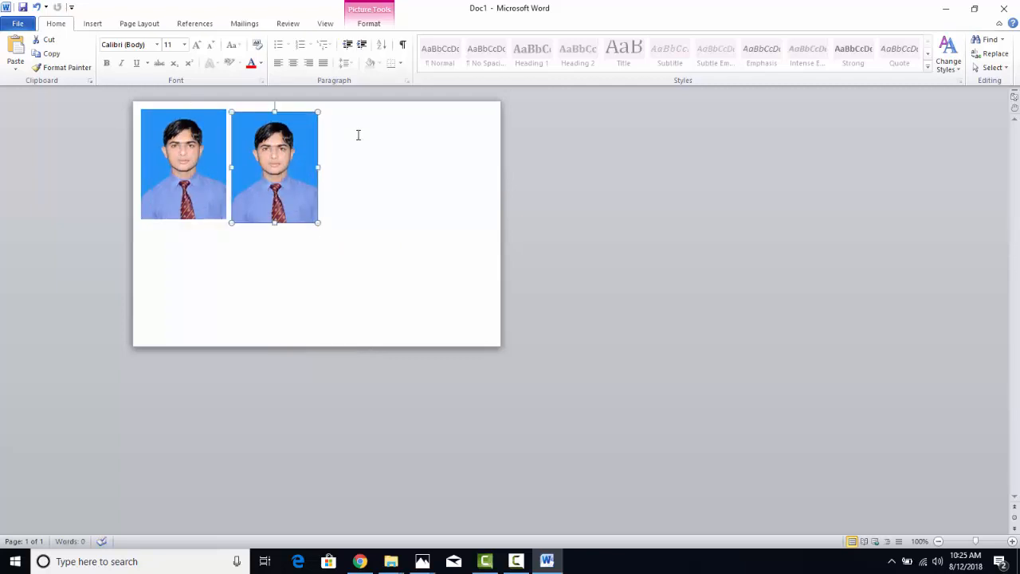
Paste two more copies of the photo and place them third and fourth in the top row
{"action": "left_click", "coordinate": [358, 135]}
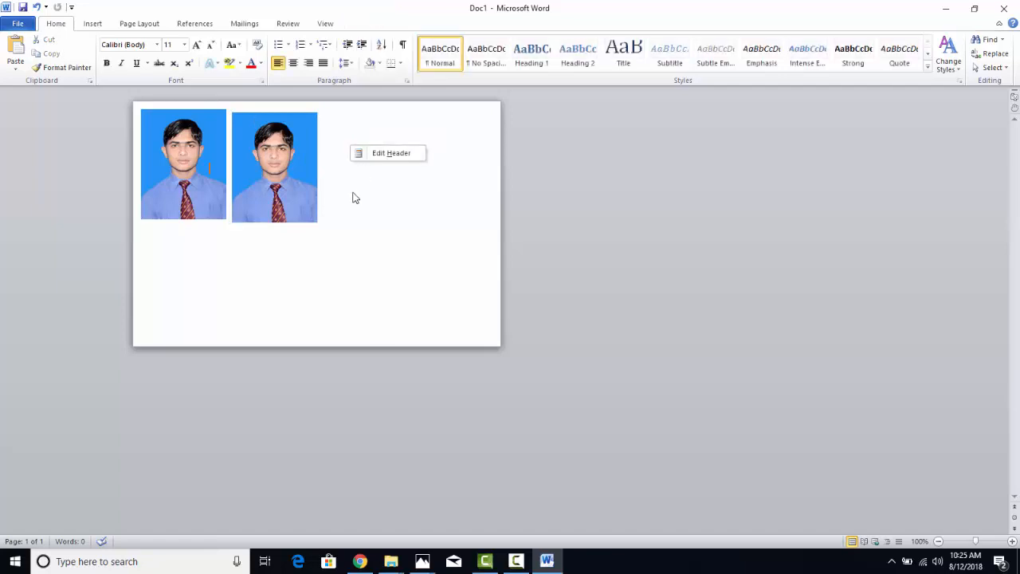
{"action": "key", "text": "ctrl+v"}
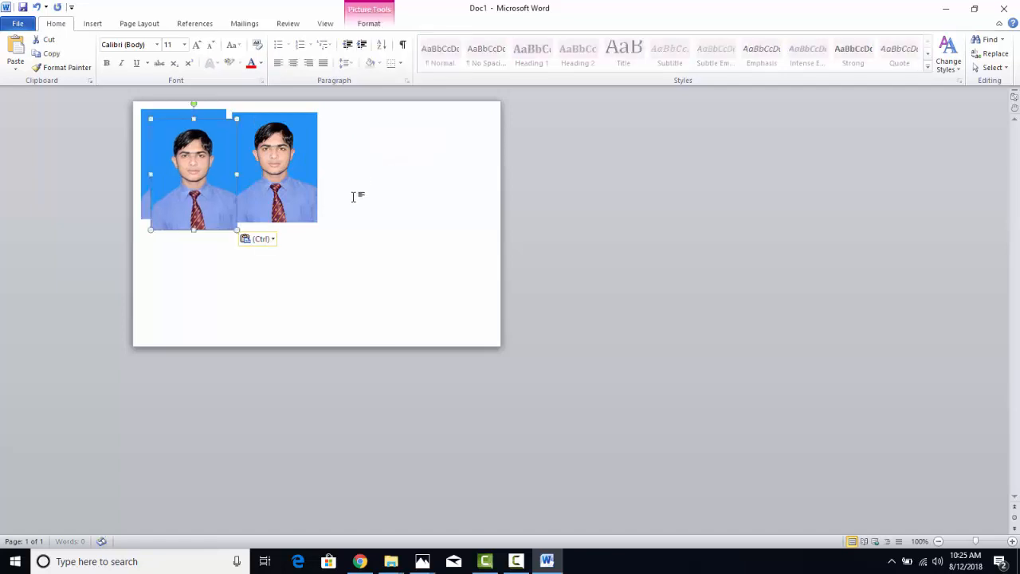
{"action": "left_click_drag", "start_coordinate": [181, 192], "coordinate": [352, 189]}
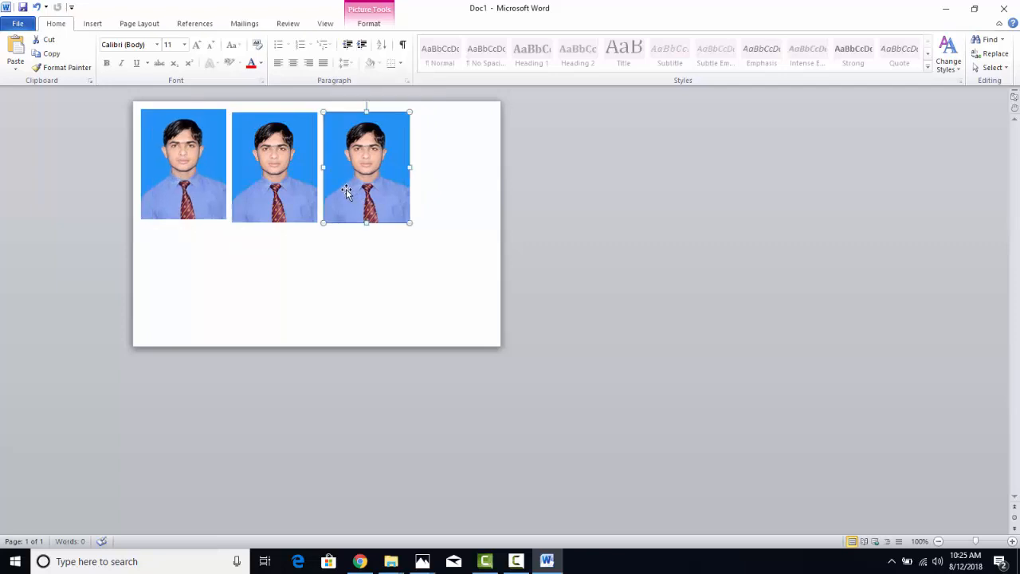
{"action": "key", "text": "ctrl+v"}
{"action": "left_click_drag", "start_coordinate": [228, 193], "coordinate": [486, 184]}
Align the four photos into an even, level row close to the page's top edge
{"action": "left_click", "coordinate": [192, 193]}
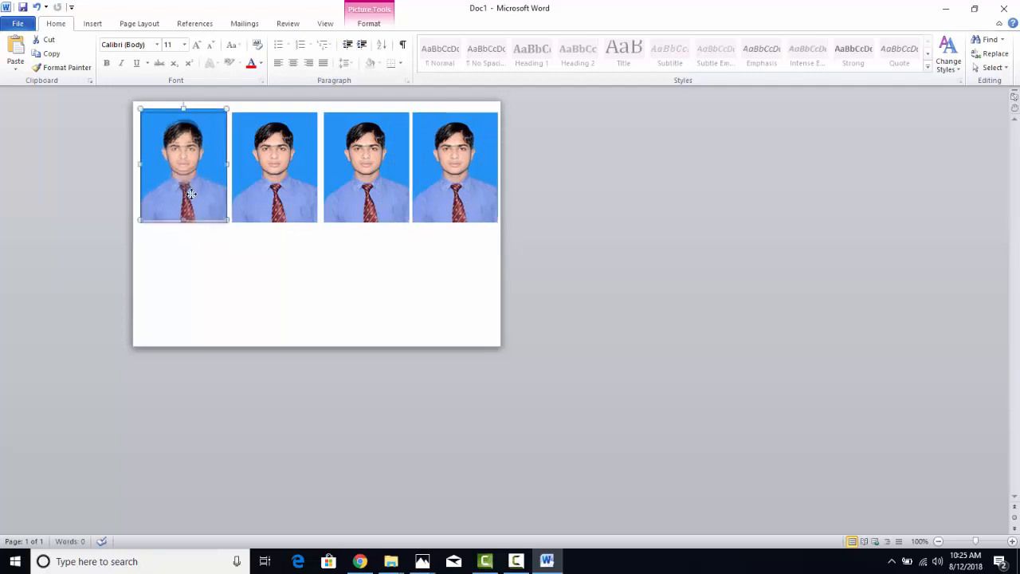
{"action": "left_click_drag", "start_coordinate": [191, 194], "coordinate": [191, 194]}
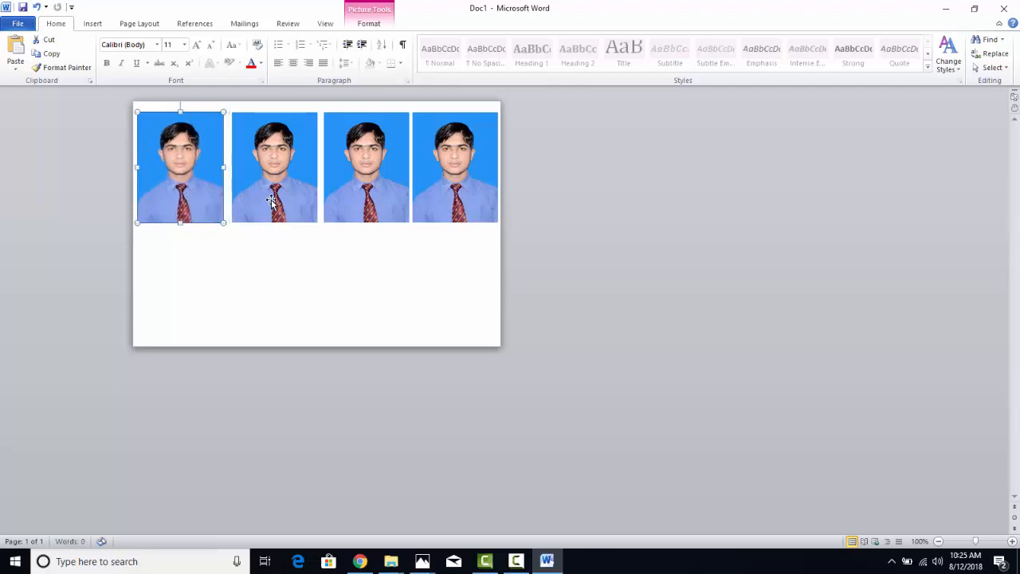
{"action": "left_click_drag", "start_coordinate": [271, 201], "coordinate": [324, 210]}
{"action": "mouse_move", "coordinate": [439, 209]}
{"action": "left_mouse_down"}
{"action": "mouse_move", "coordinate": [377, 209]}
{"action": "mouse_move", "coordinate": [379, 200]}
{"action": "mouse_move", "coordinate": [431, 202]}
{"action": "left_mouse_up"}
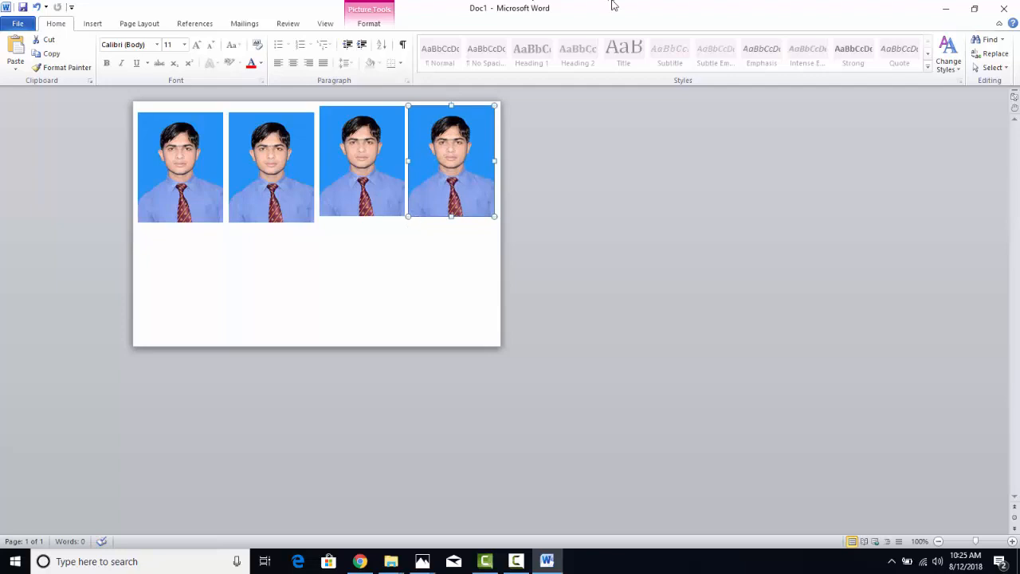
{"action": "left_click_drag", "start_coordinate": [308, 164], "coordinate": [309, 154]}
{"action": "left_click_drag", "start_coordinate": [185, 191], "coordinate": [185, 186]}
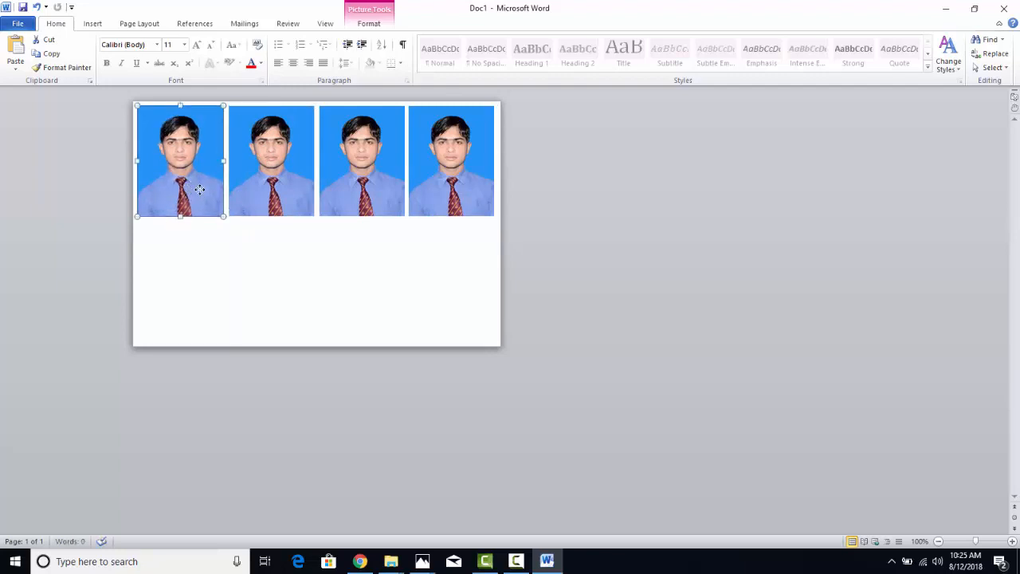
Duplicate all four photos together with Keep Source Formatting and place the copies as a second row aligned below the first
{"action": "left_click", "coordinate": [288, 196], "text": "ctrl"}
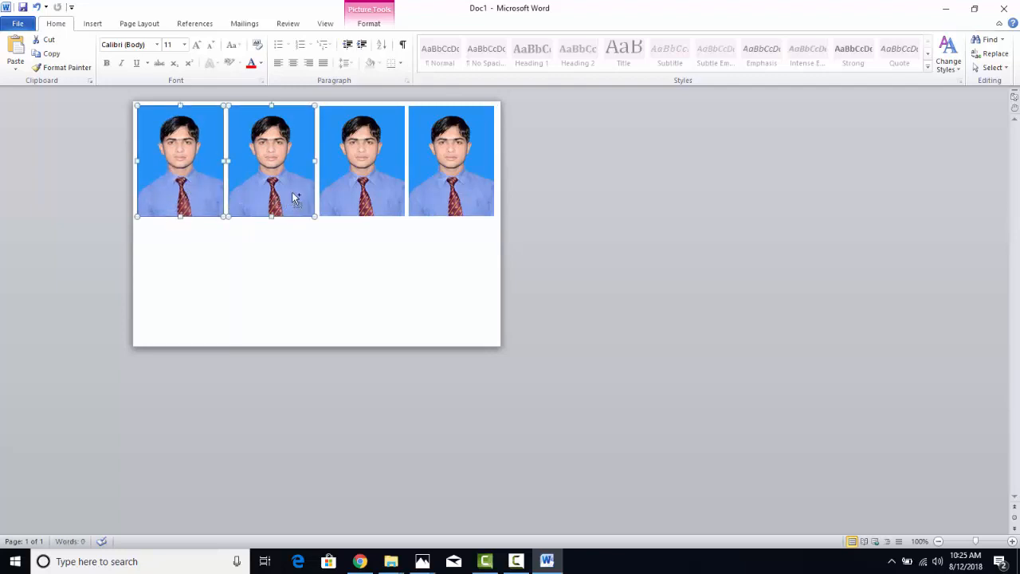
{"action": "left_click", "coordinate": [384, 193], "text": "ctrl"}
{"action": "left_click", "coordinate": [450, 184], "text": "ctrl"}
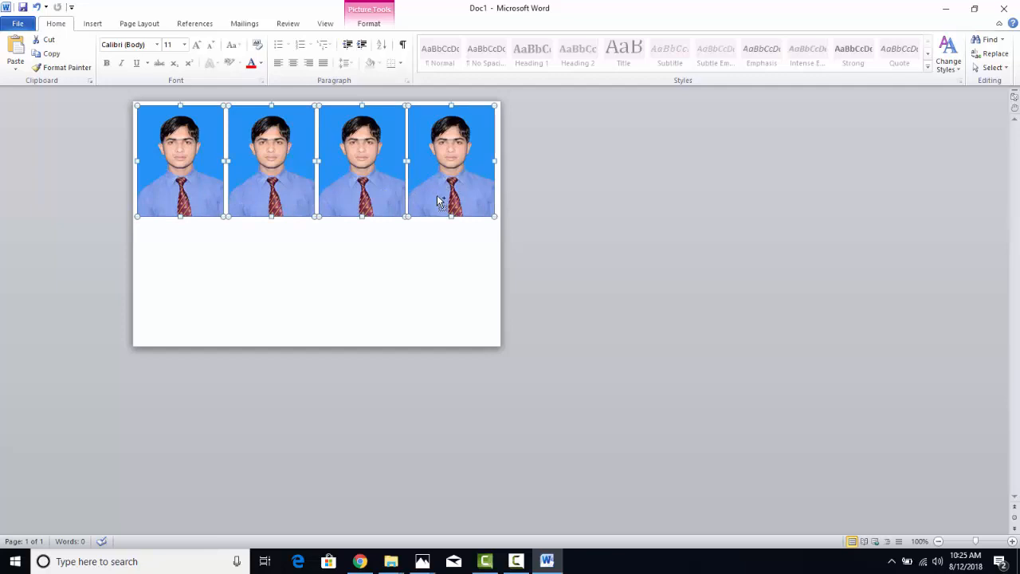
{"action": "right_click", "coordinate": [196, 257]}
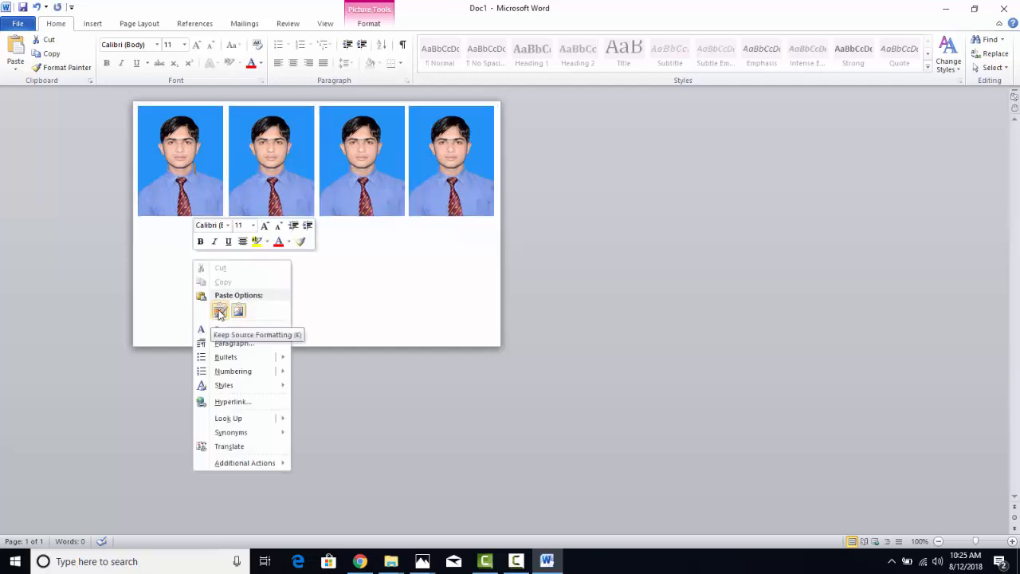
{"action": "left_click", "coordinate": [220, 312]}
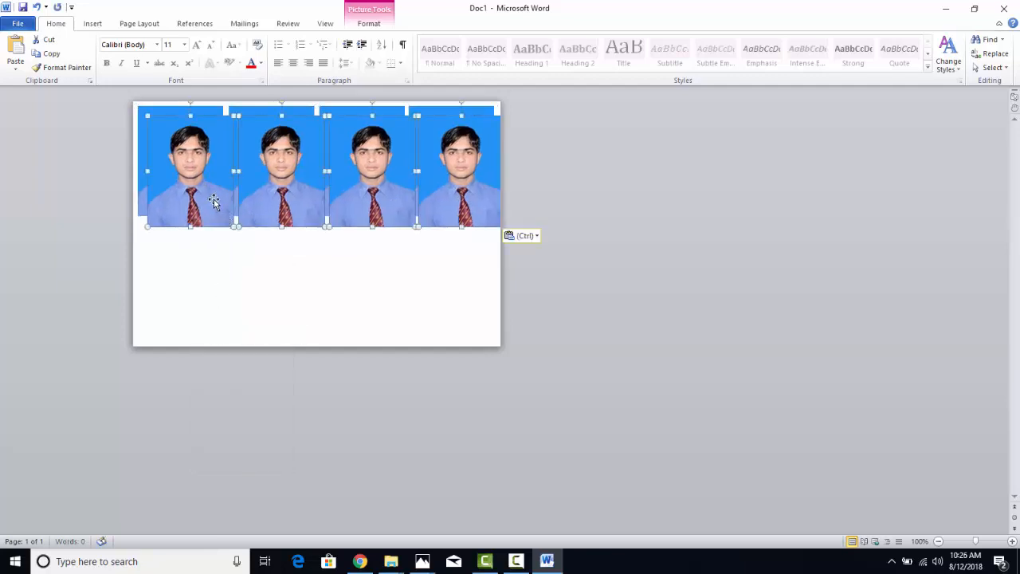
{"action": "left_click_drag", "start_coordinate": [214, 205], "coordinate": [200, 311]}
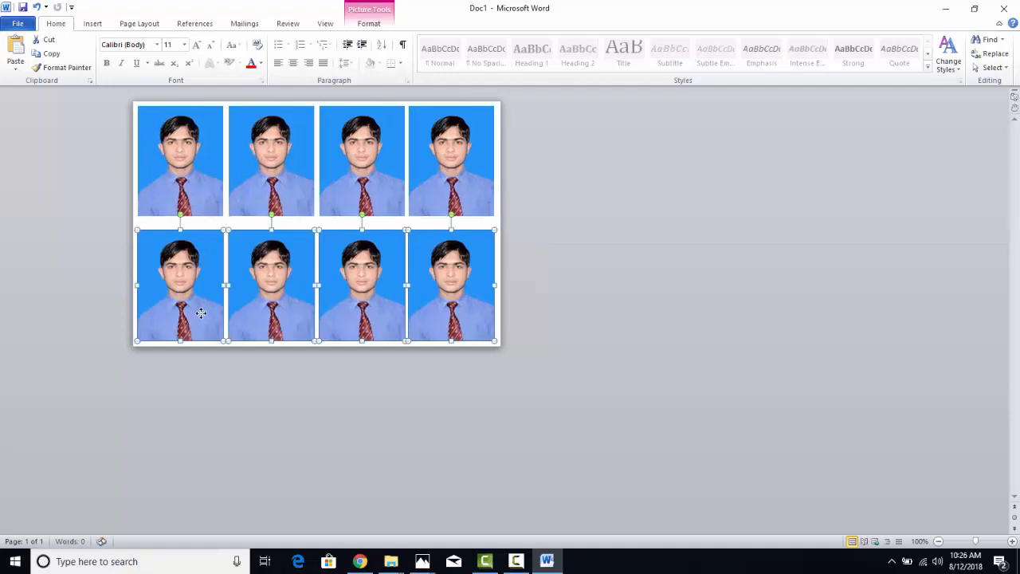
{"action": "left_click", "coordinate": [384, 210]}
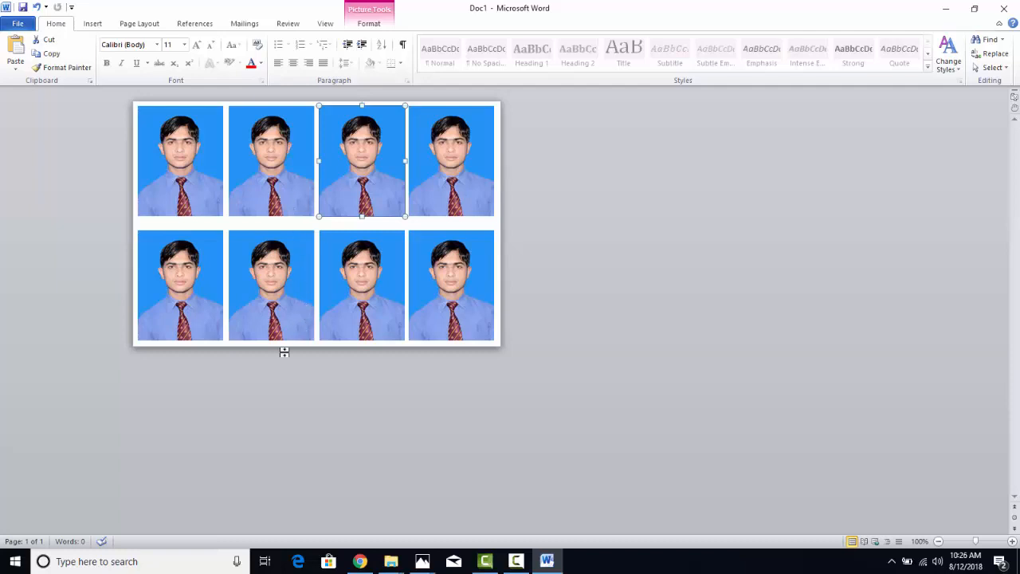
{"action": "left_click", "coordinate": [255, 400]}
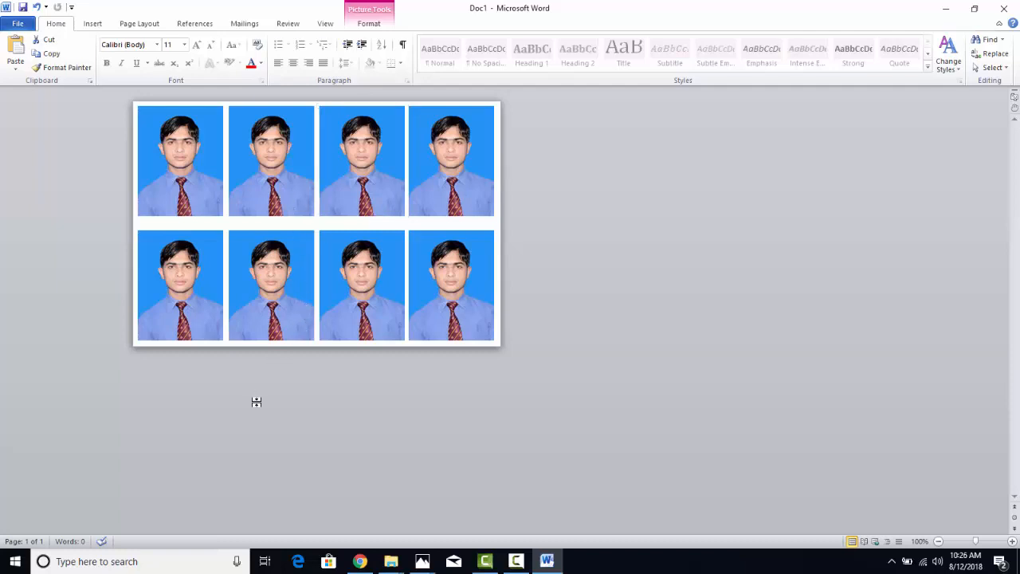
Start saving a copy of the photo sheet in PDF format and accept the default PDF publishing options
{"action": "left_click", "coordinate": [19, 24]}
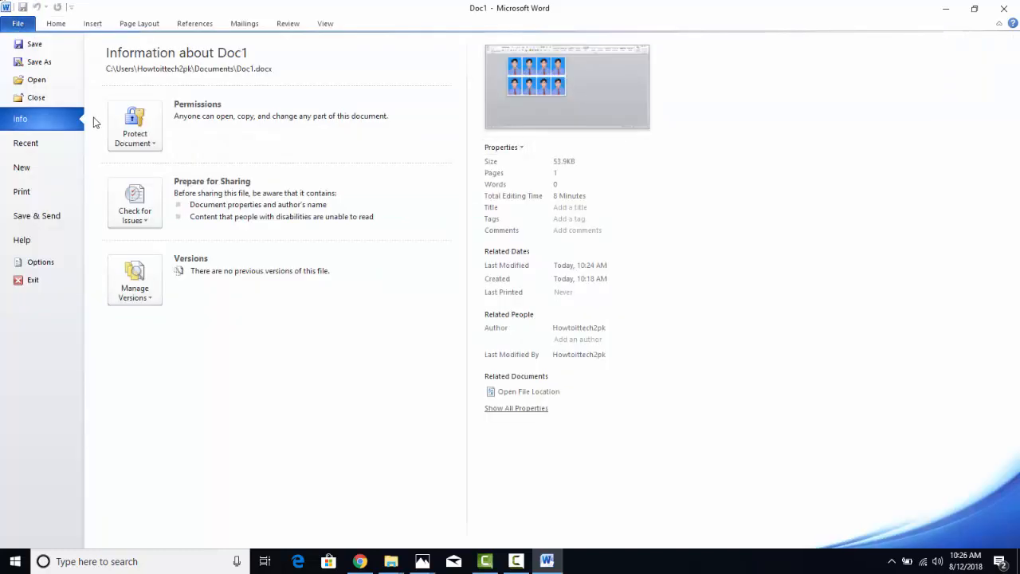
{"action": "left_click", "coordinate": [61, 61]}
{"action": "left_click", "coordinate": [114, 235]}
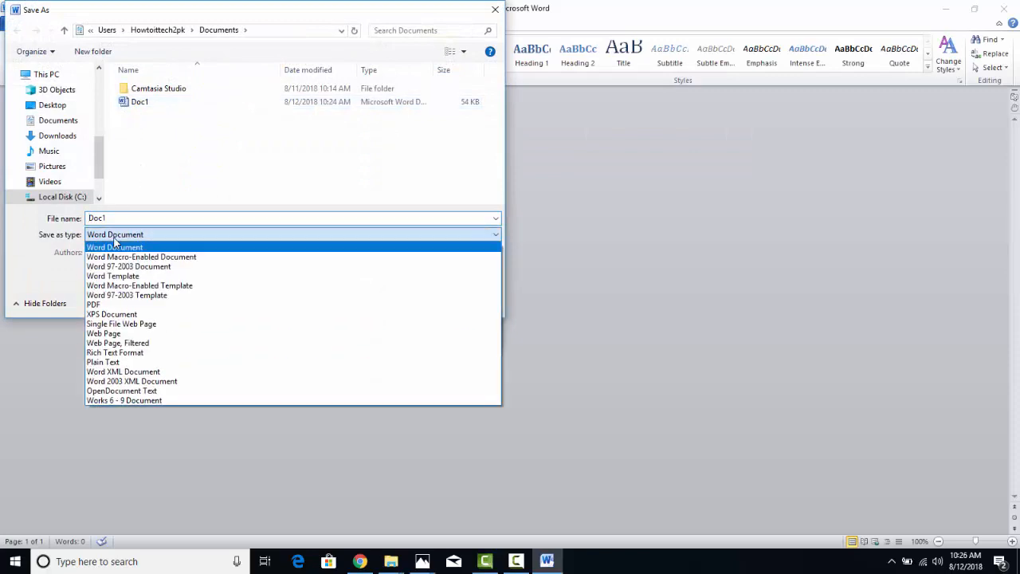
{"action": "left_click", "coordinate": [125, 305]}
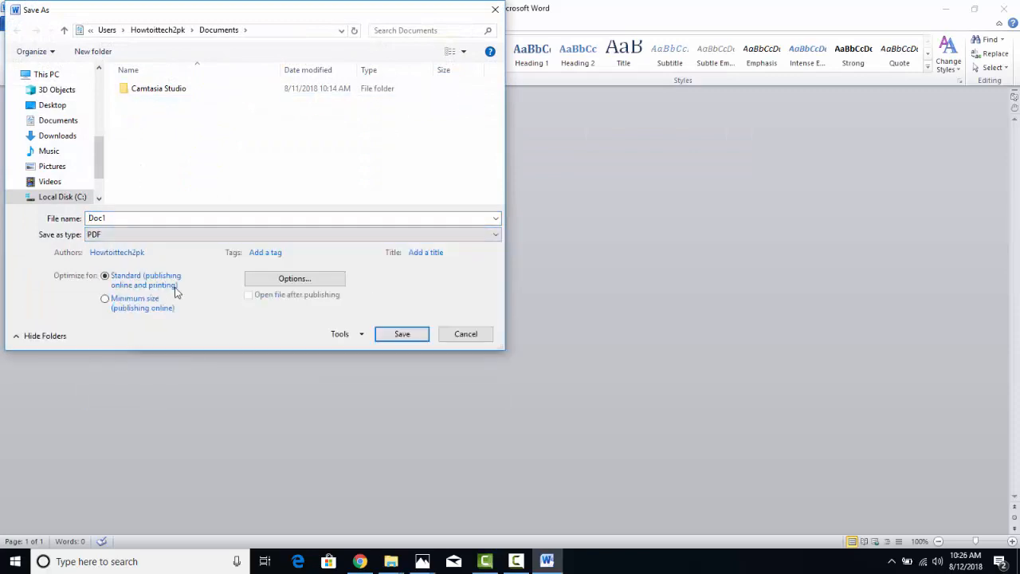
{"action": "left_click", "coordinate": [260, 286]}
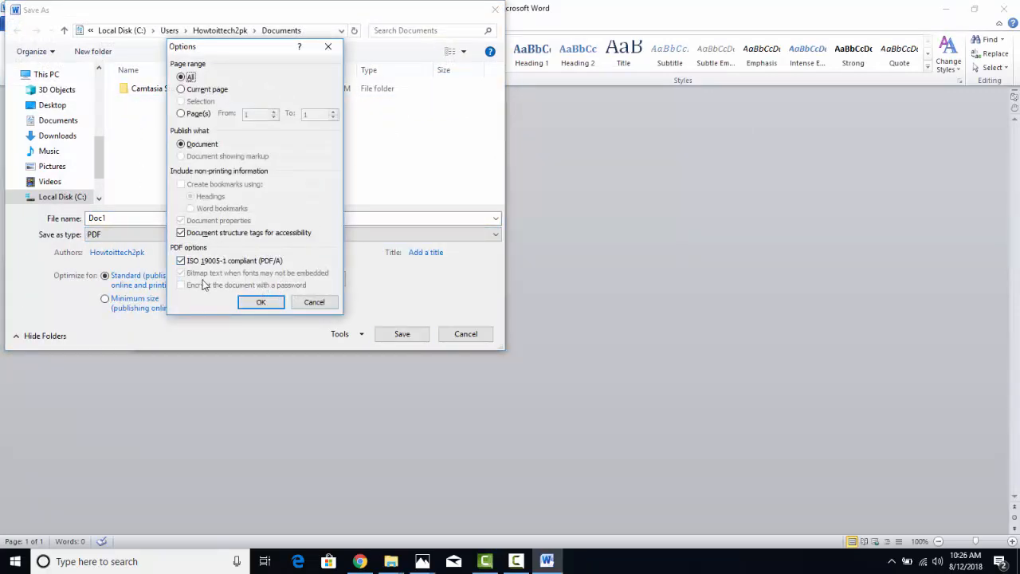
{"action": "left_click", "coordinate": [262, 303]}
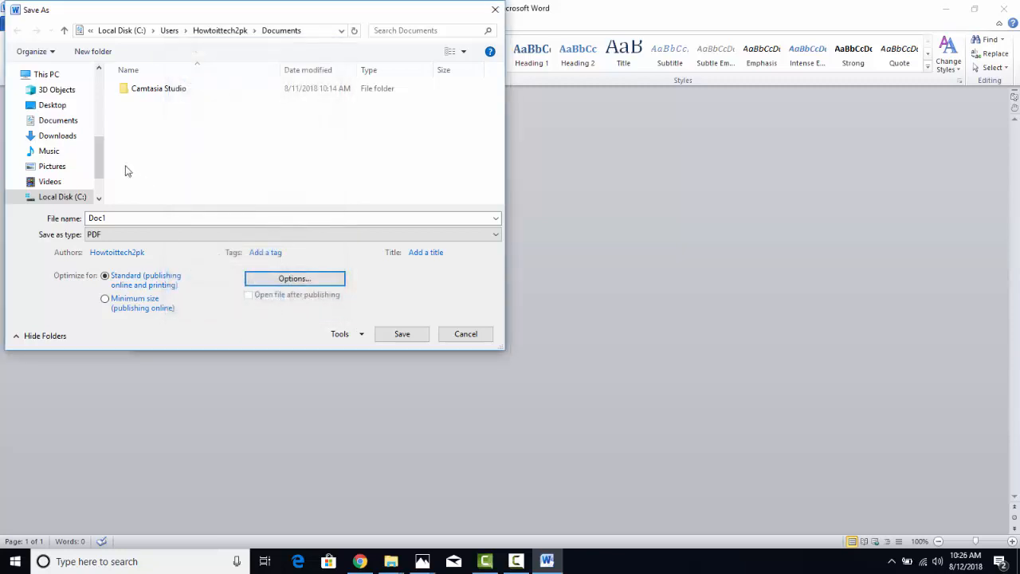
Save the PDF to the Desktop as "passport pic.pdf", replacing the existing file of that name
{"action": "left_click", "coordinate": [64, 108]}
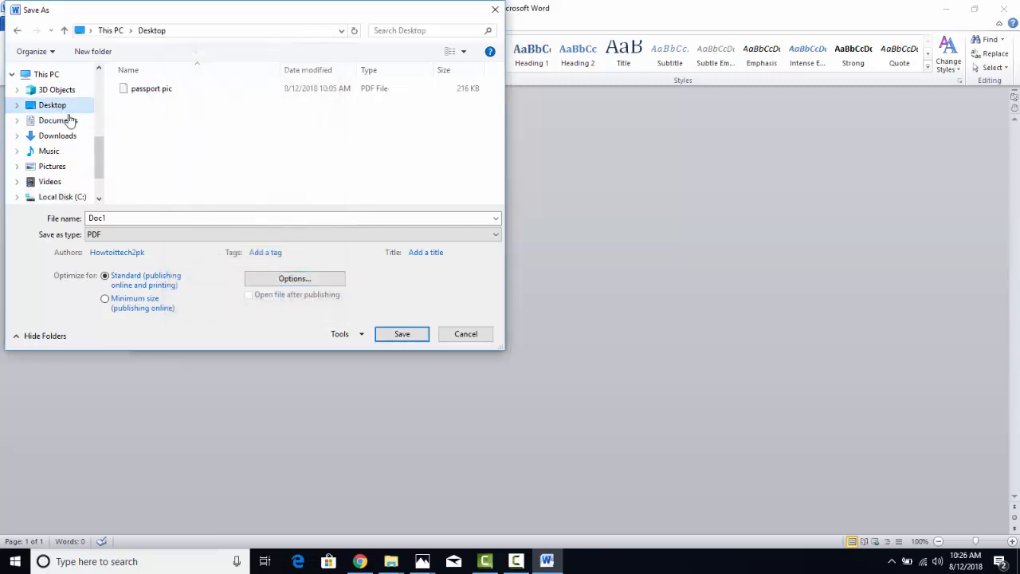
{"action": "left_click", "coordinate": [114, 217]}
{"action": "type", "text": "p"}
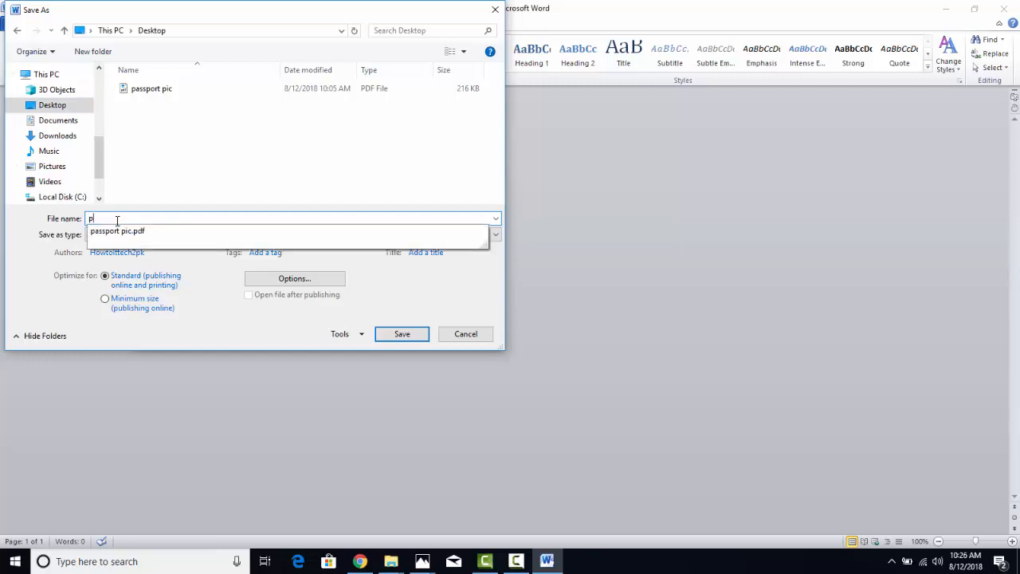
{"action": "left_click", "coordinate": [124, 234]}
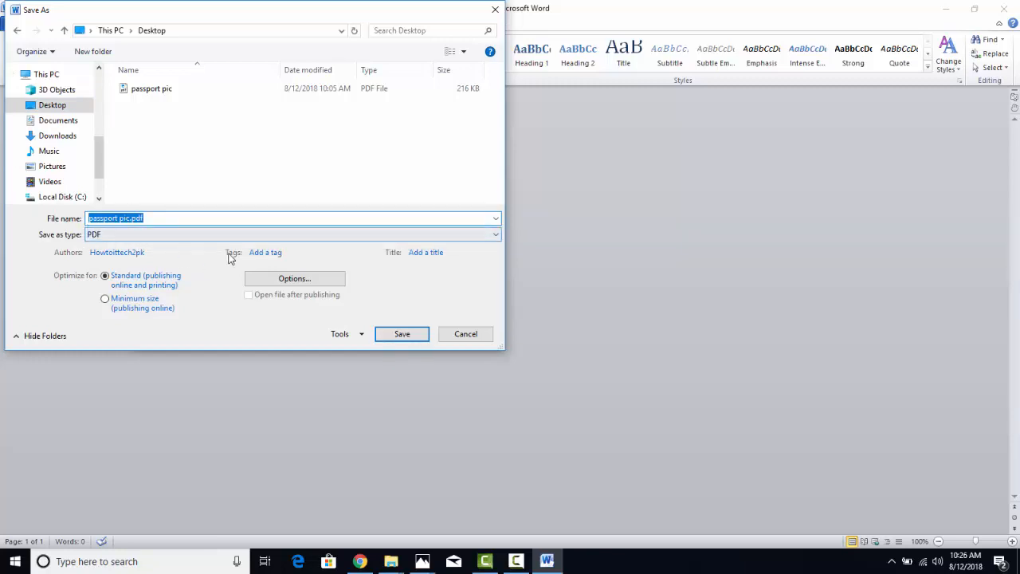
{"action": "left_click", "coordinate": [410, 336]}
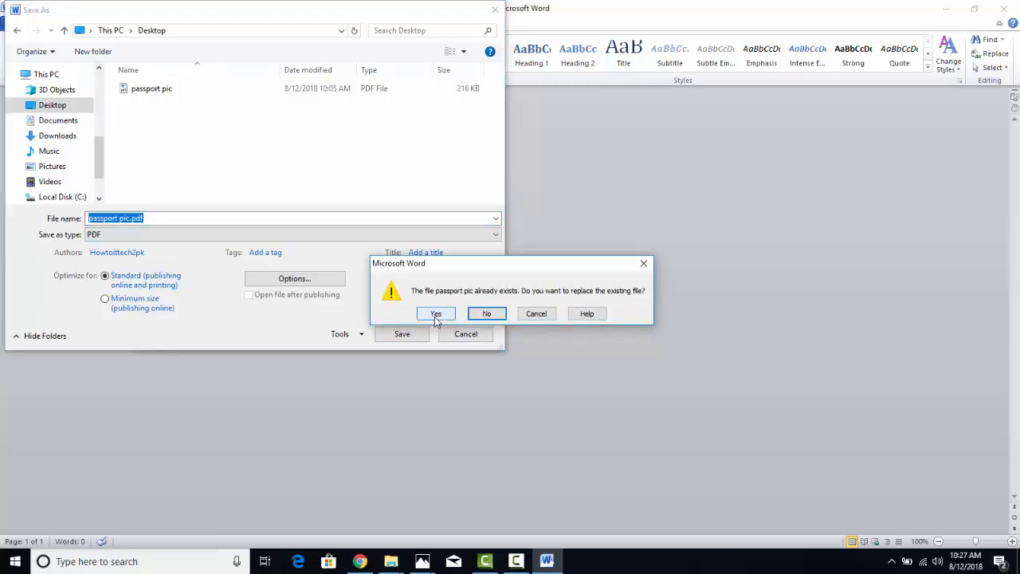
{"action": "left_click", "coordinate": [436, 314]}
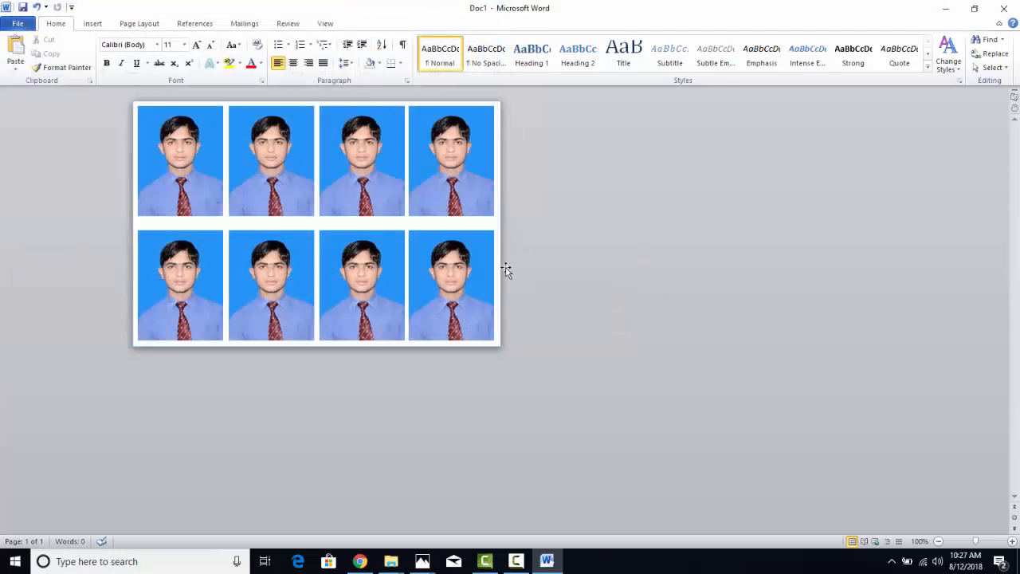
Close Word, saving the changes to Doc1 and keeping the clipboard content available to other applications
{"action": "left_click", "coordinate": [1004, 8]}
{"action": "left_click", "coordinate": [471, 296]}
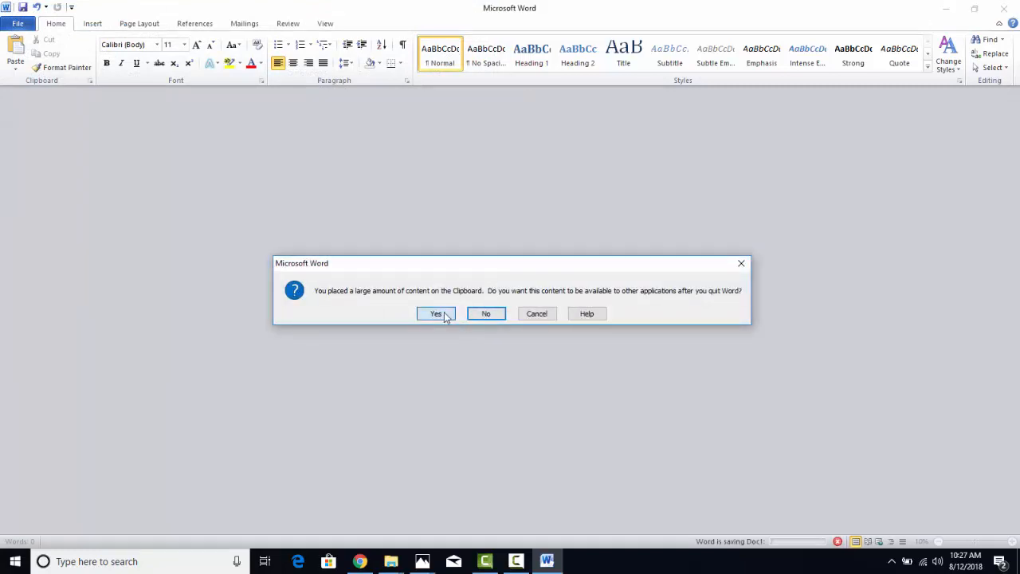
{"action": "left_click", "coordinate": [440, 315]}
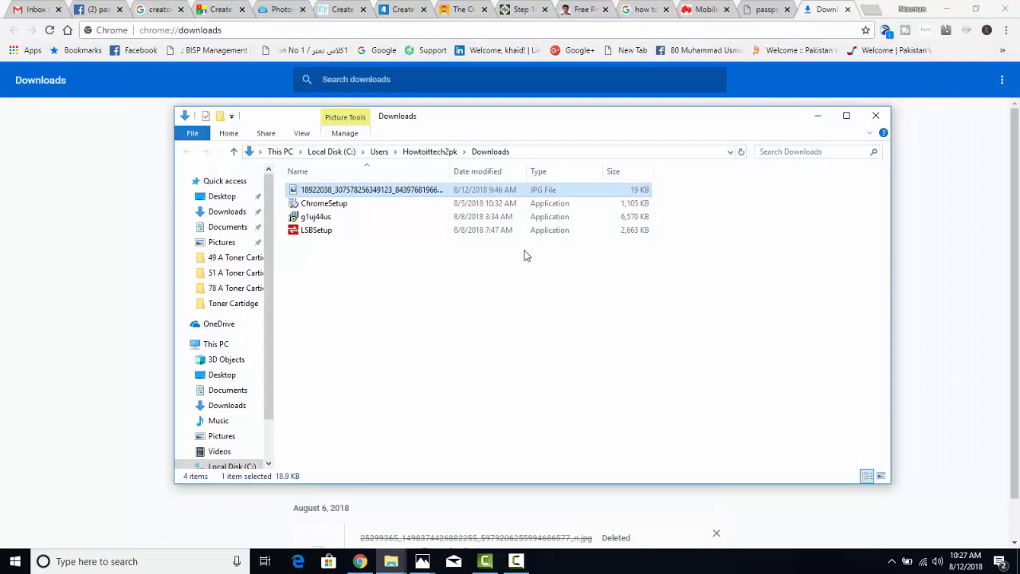
Close the Downloads window, minimize the browser, and view the "passport pic" PDF from the desktop
{"action": "left_click", "coordinate": [875, 117]}
{"action": "left_click", "coordinate": [950, 7]}
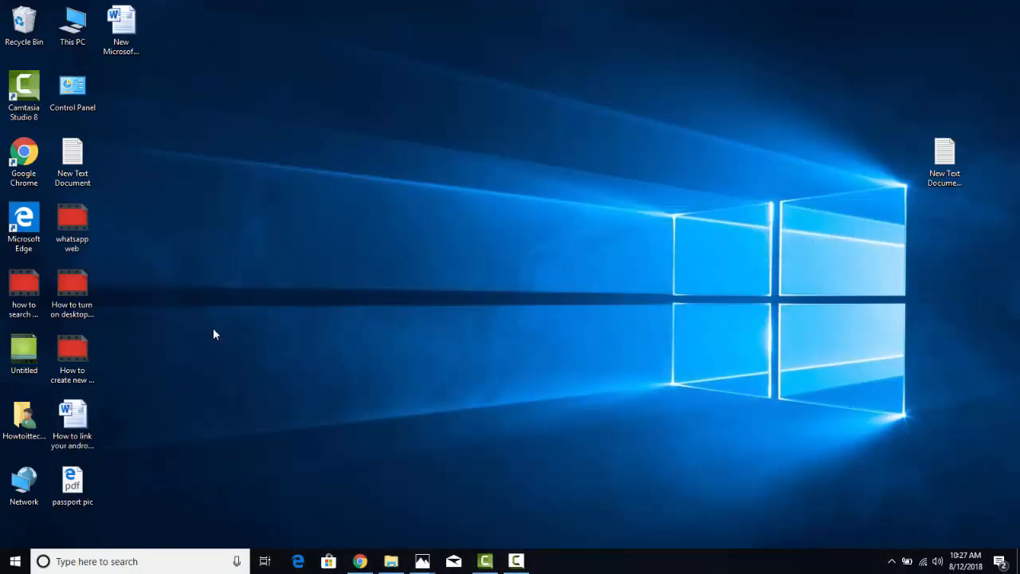
{"action": "double_click", "coordinate": [72, 482]}
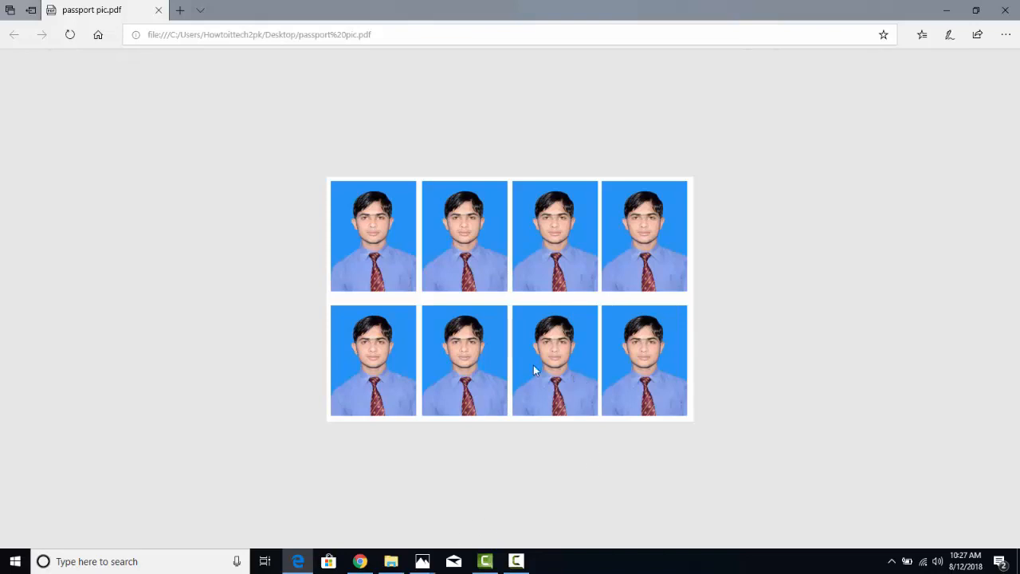
{"action": "left_click", "coordinate": [946, 10]}
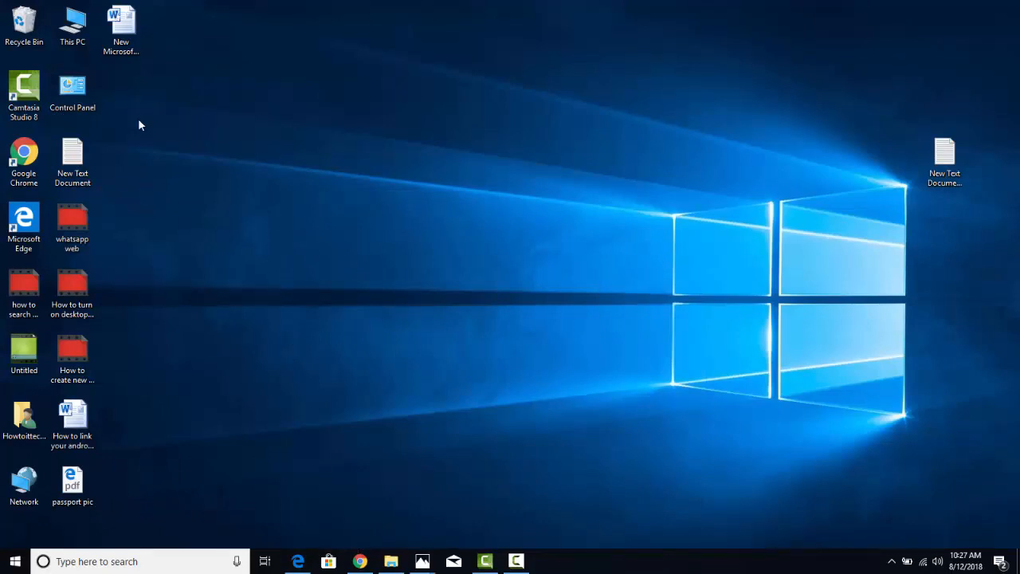
Open the "New Microsoft Word Document" file from the desktop and create a blank document from there containing the text "Howtoittech2pk"
{"action": "double_click", "coordinate": [121, 26]}
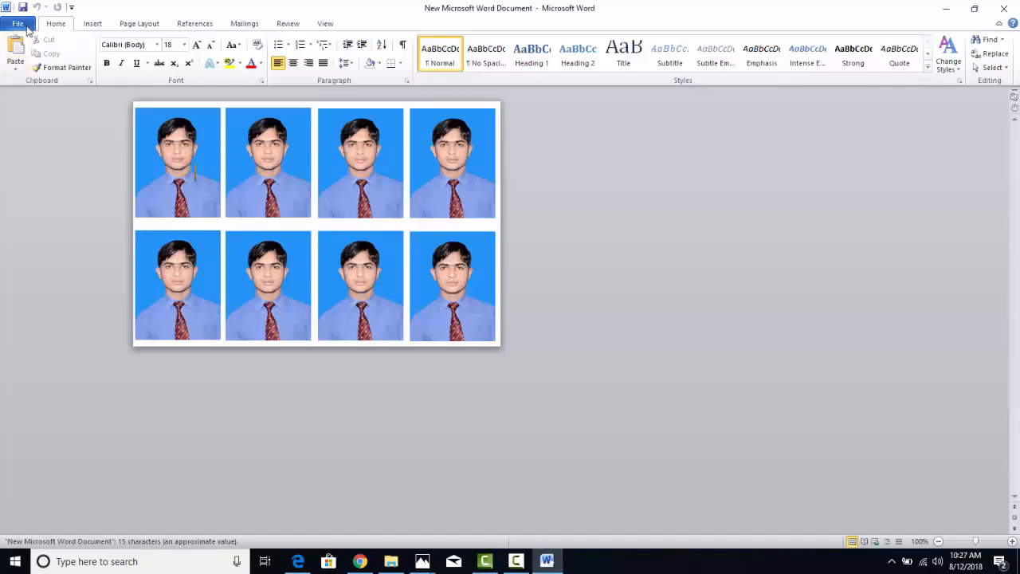
{"action": "left_click", "coordinate": [26, 29]}
{"action": "left_click", "coordinate": [48, 167]}
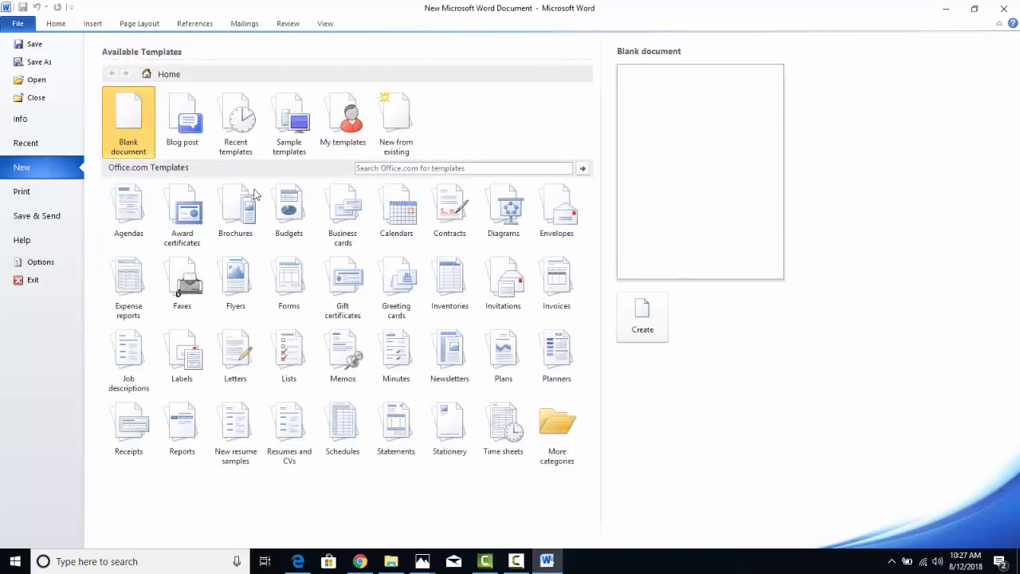
{"action": "double_click", "coordinate": [130, 127]}
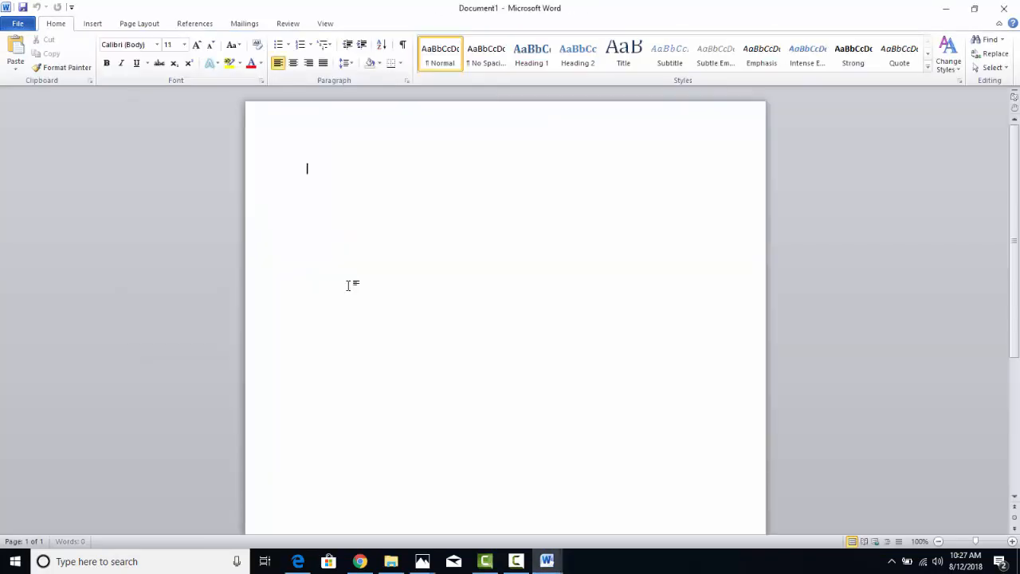
{"action": "type", "text": "howtoittech2pk"}
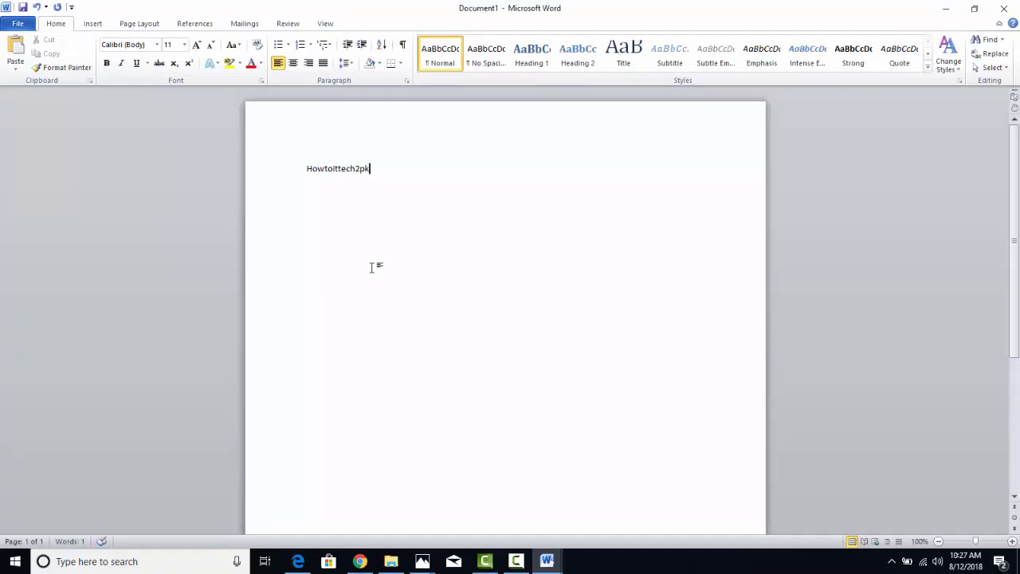
Enlarge the "Howtoittech2pk" text to 26 pt and highlight it in yellow
{"action": "left_click_drag", "start_coordinate": [371, 172], "coordinate": [300, 170]}
{"action": "left_click", "coordinate": [197, 45]}
{"action": "left_click", "coordinate": [197, 46]}
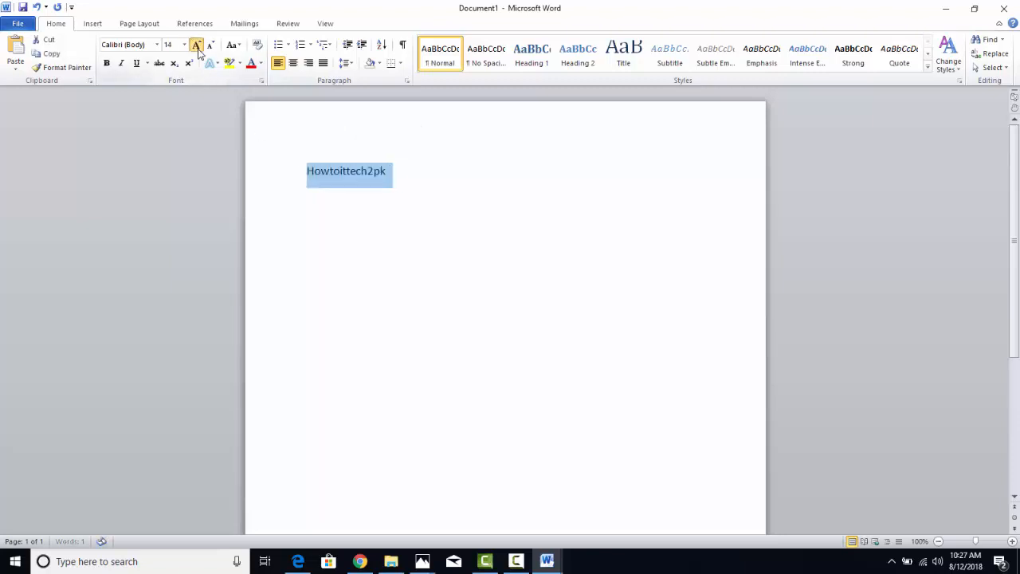
{"action": "left_click", "coordinate": [197, 46]}
{"action": "left_click", "coordinate": [197, 46]}
{"action": "left_click", "coordinate": [197, 45]}
{"action": "left_click", "coordinate": [197, 46]}
{"action": "left_click", "coordinate": [197, 46]}
{"action": "left_click", "coordinate": [197, 51]}
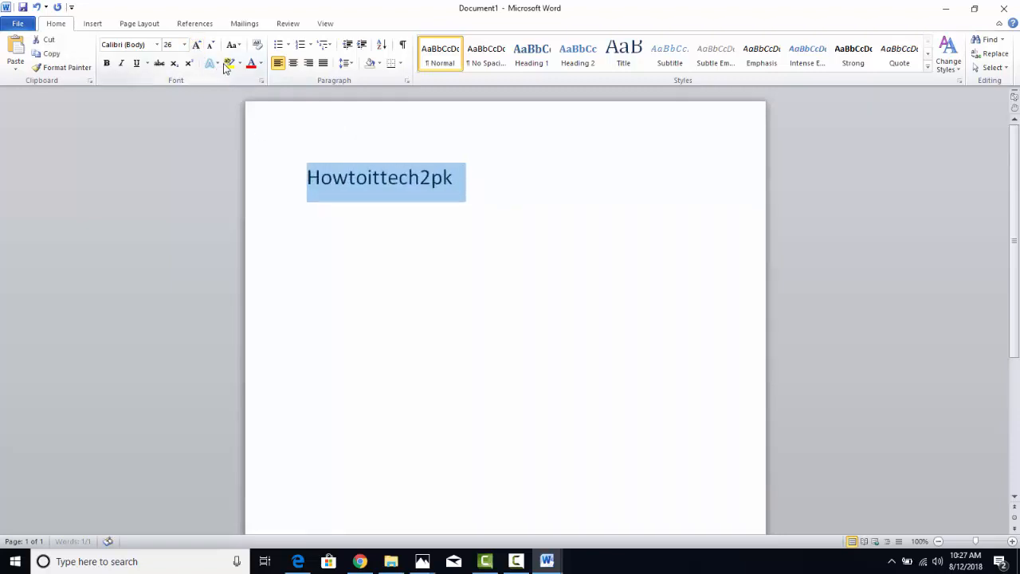
{"action": "left_click", "coordinate": [227, 65]}
{"action": "left_click", "coordinate": [485, 171]}
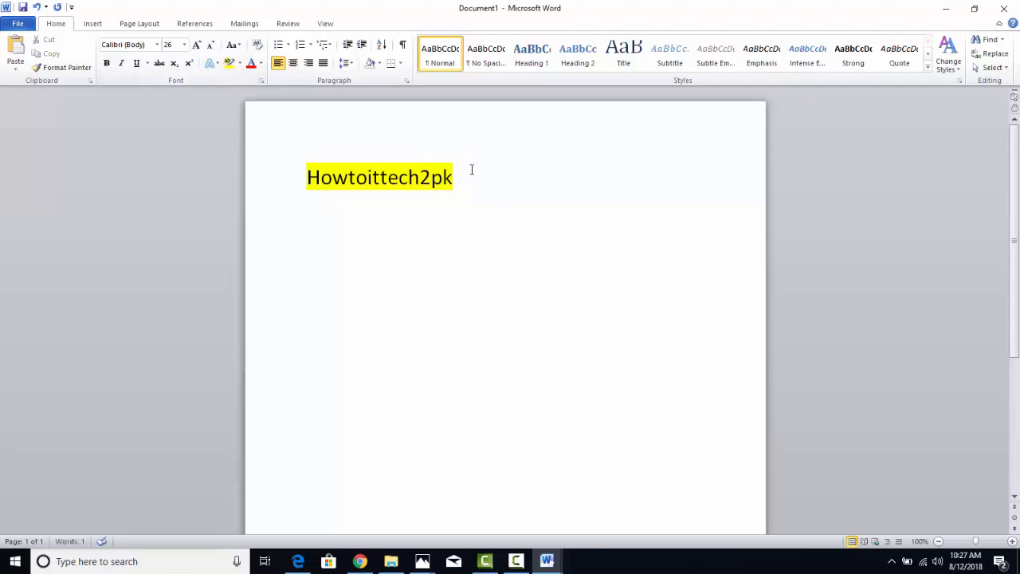
Add the line "Hit subscribe and bell icon" below the highlighted heading and begin another line with "Thank"
{"action": "type", "text": "Hit sub"}
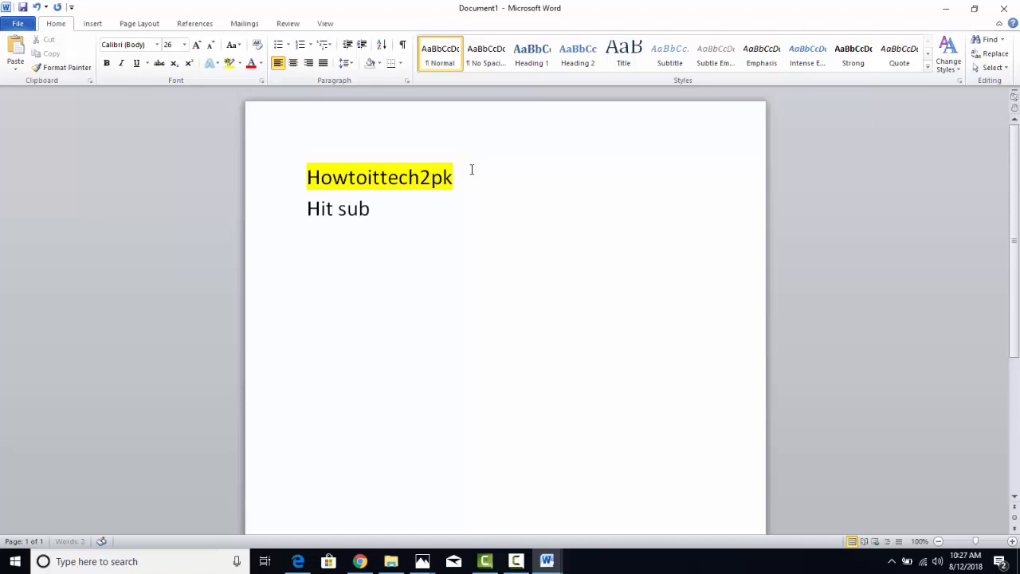
{"action": "type", "text": "scribe and "}
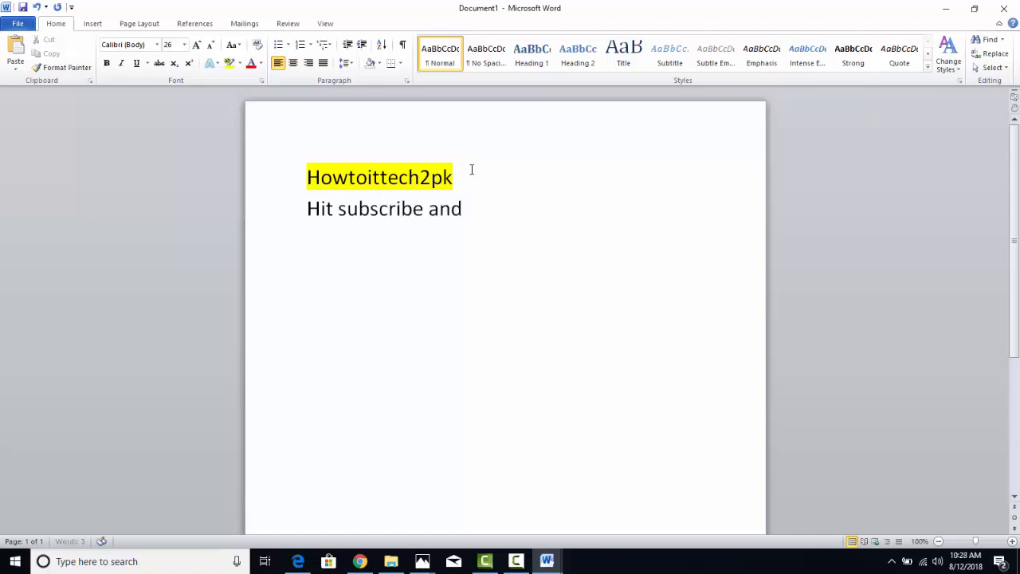
{"action": "type", "text": "bell icon"}
{"action": "key", "text": "Return"}
{"action": "type", "text": "Thank"}
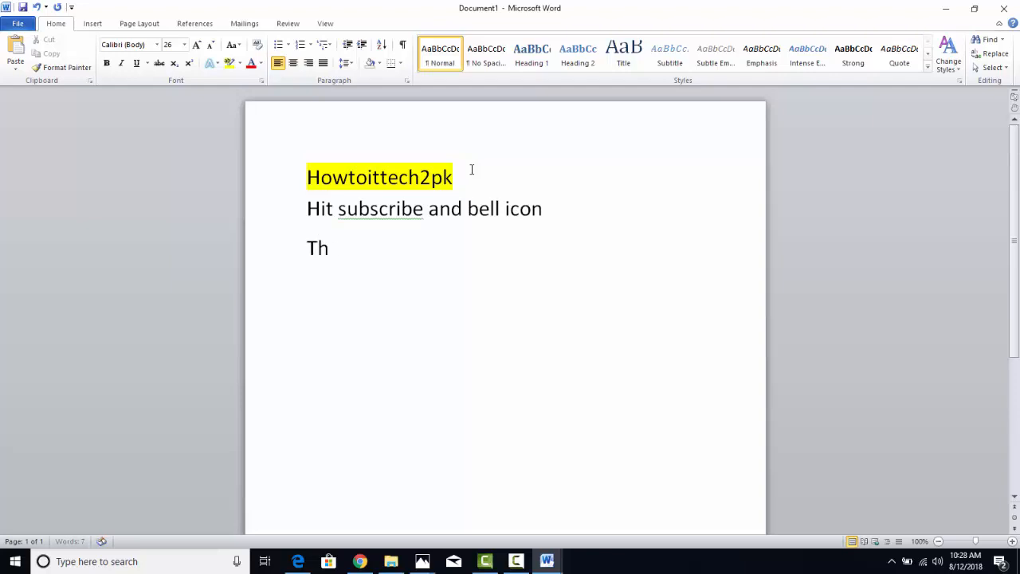